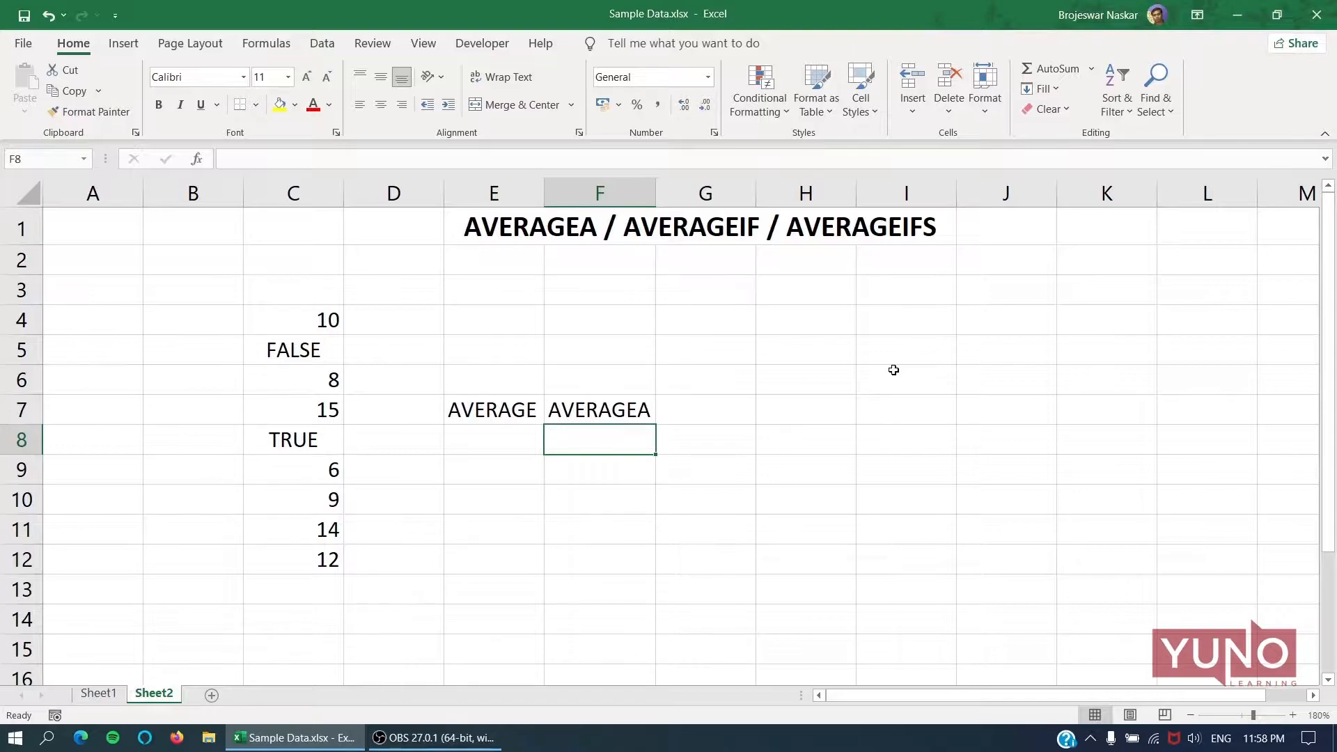
# - Select the data range C4:C12 to review the values that will be averaged
pyautogui.press('Left')
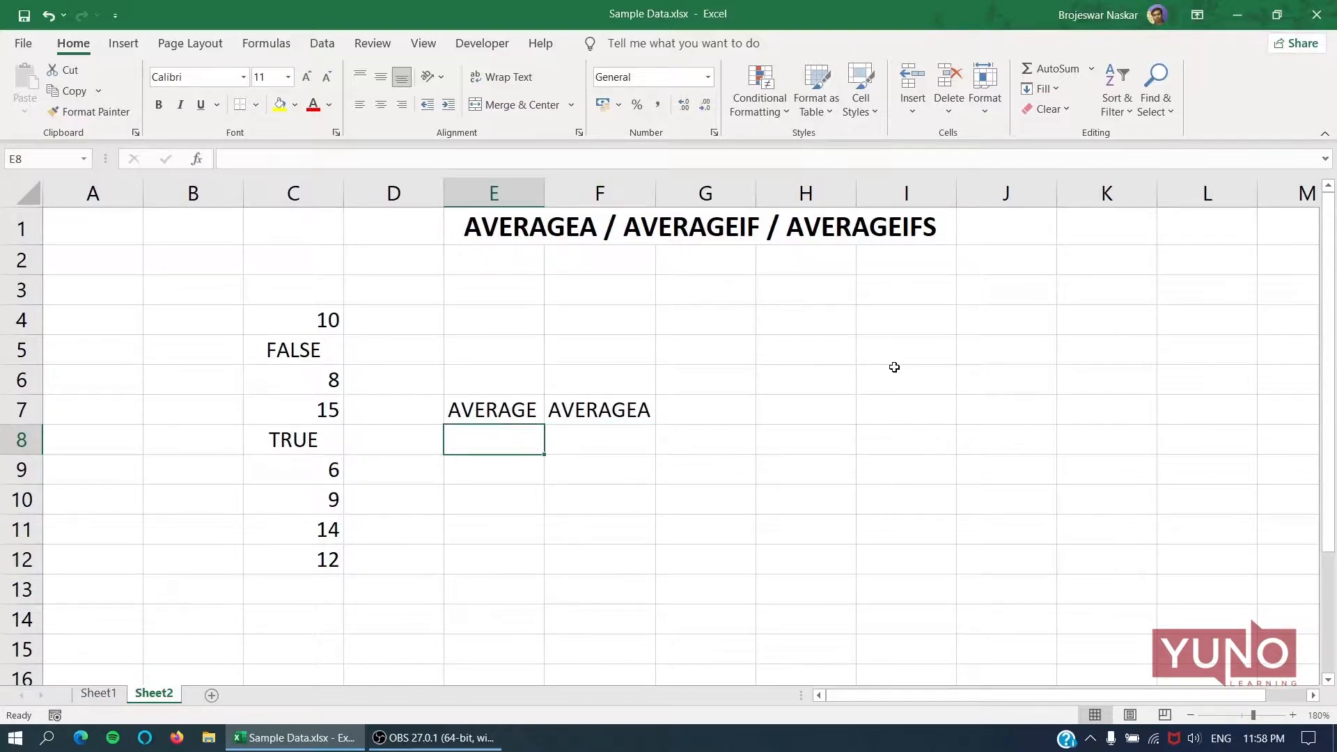
pyautogui.press('Left')
pyautogui.press('Up')
pyautogui.press('Up')
pyautogui.press('Up')
pyautogui.press('Up')
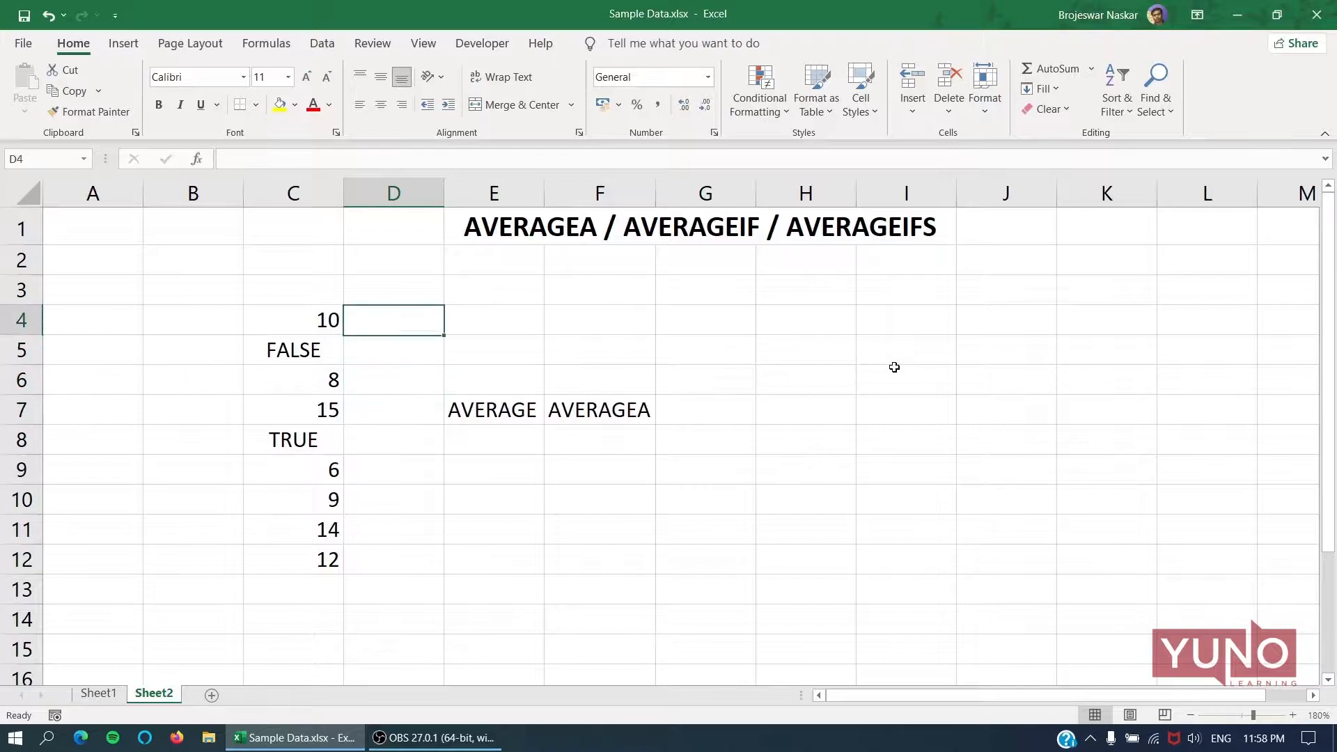
pyautogui.press('Left')
pyautogui.hotkey('shift', 'Down')
pyautogui.hotkey('shift', 'Down')
pyautogui.hotkey('shift', 'Down')
pyautogui.hotkey('shift', 'Down')
pyautogui.hotkey('shift', 'Down')
pyautogui.hotkey('shift', 'Down')
pyautogui.hotkey('shift', 'Down')
pyautogui.hotkey('shift', 'Down')
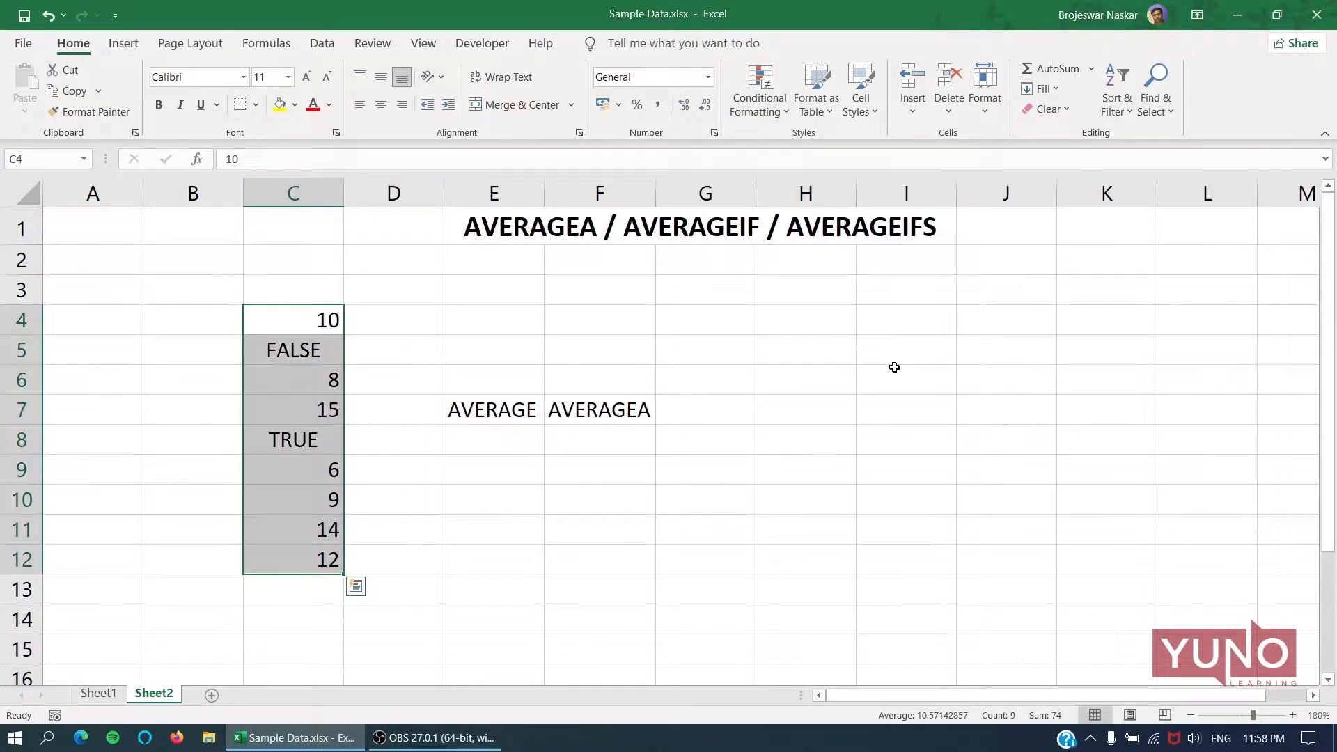
# - Go through the individual cells of column C to examine its numbers and its TRUE and FALSE entries
pyautogui.hotkey('ctrl', 'Down')
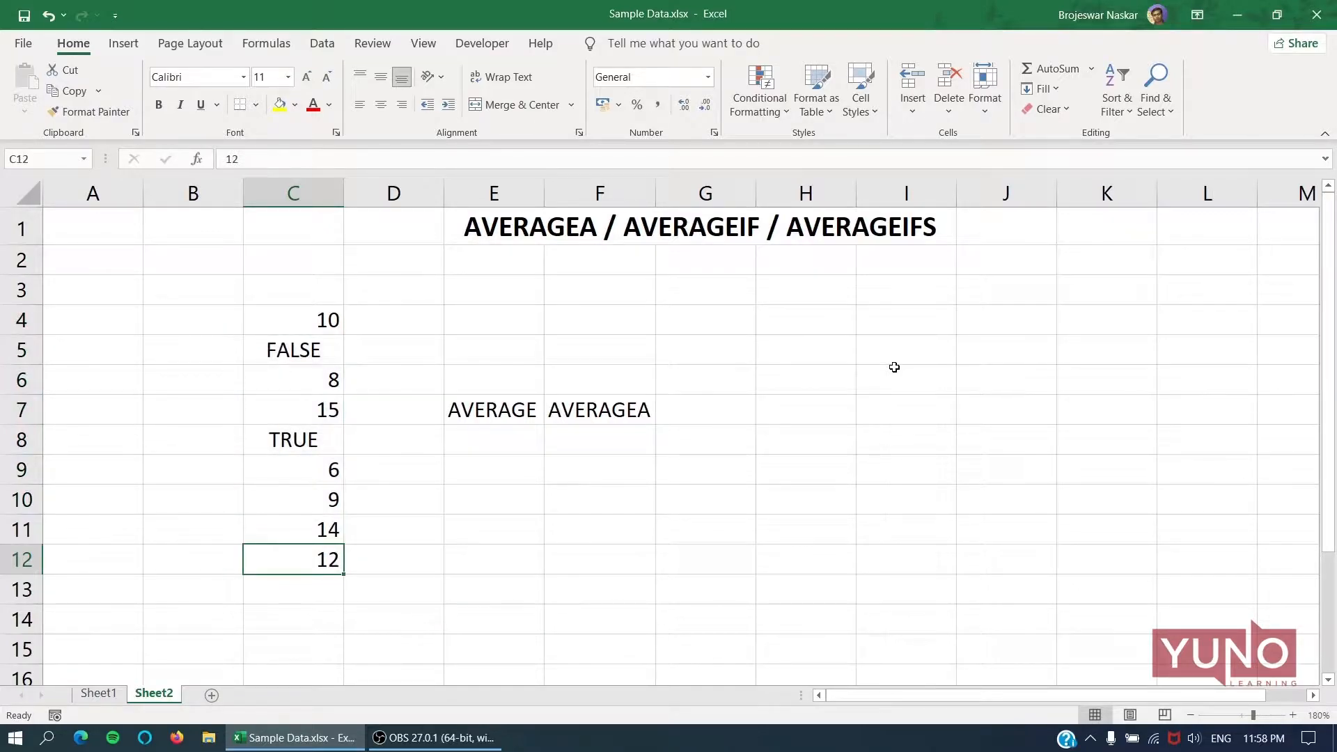
pyautogui.press('Up')
pyautogui.press('Up')
pyautogui.press('Up')
pyautogui.press('Up')
pyautogui.press('Up')
pyautogui.press('Up')
pyautogui.press('Up')
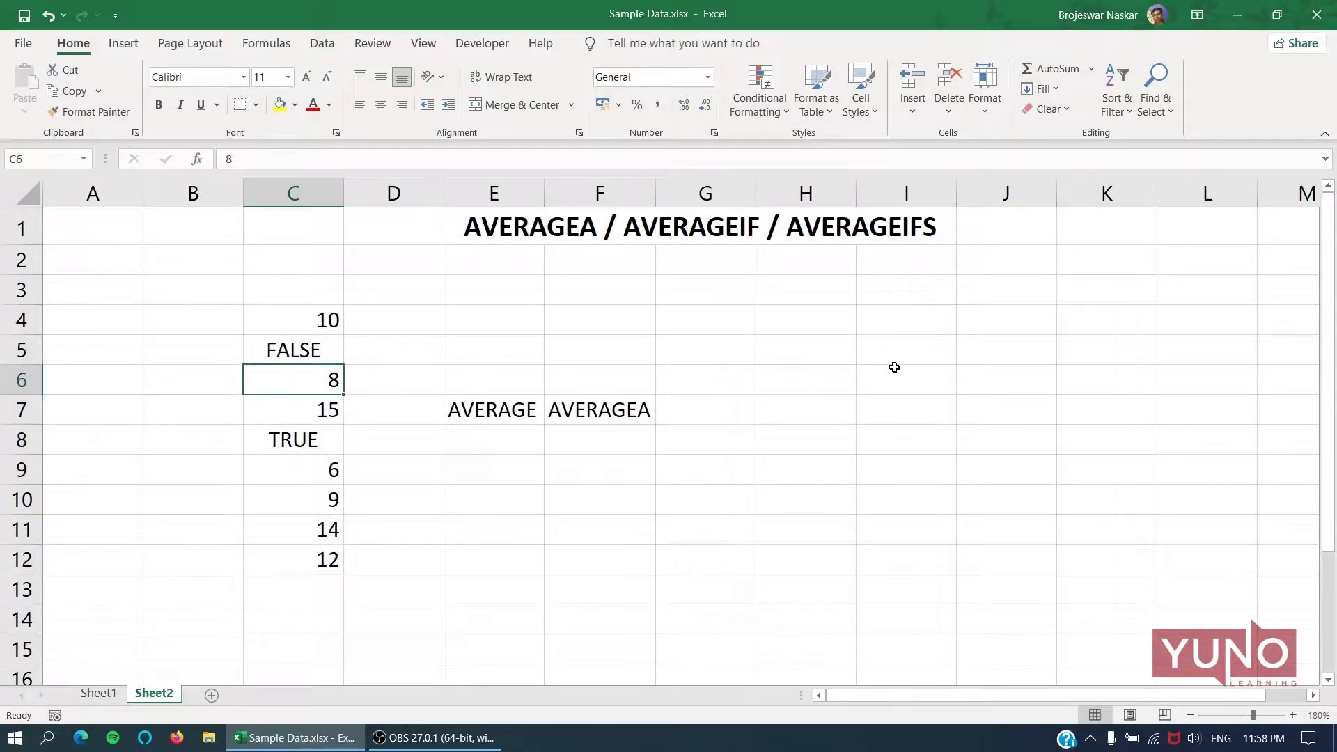
pyautogui.press('Up')
pyautogui.press('Down')
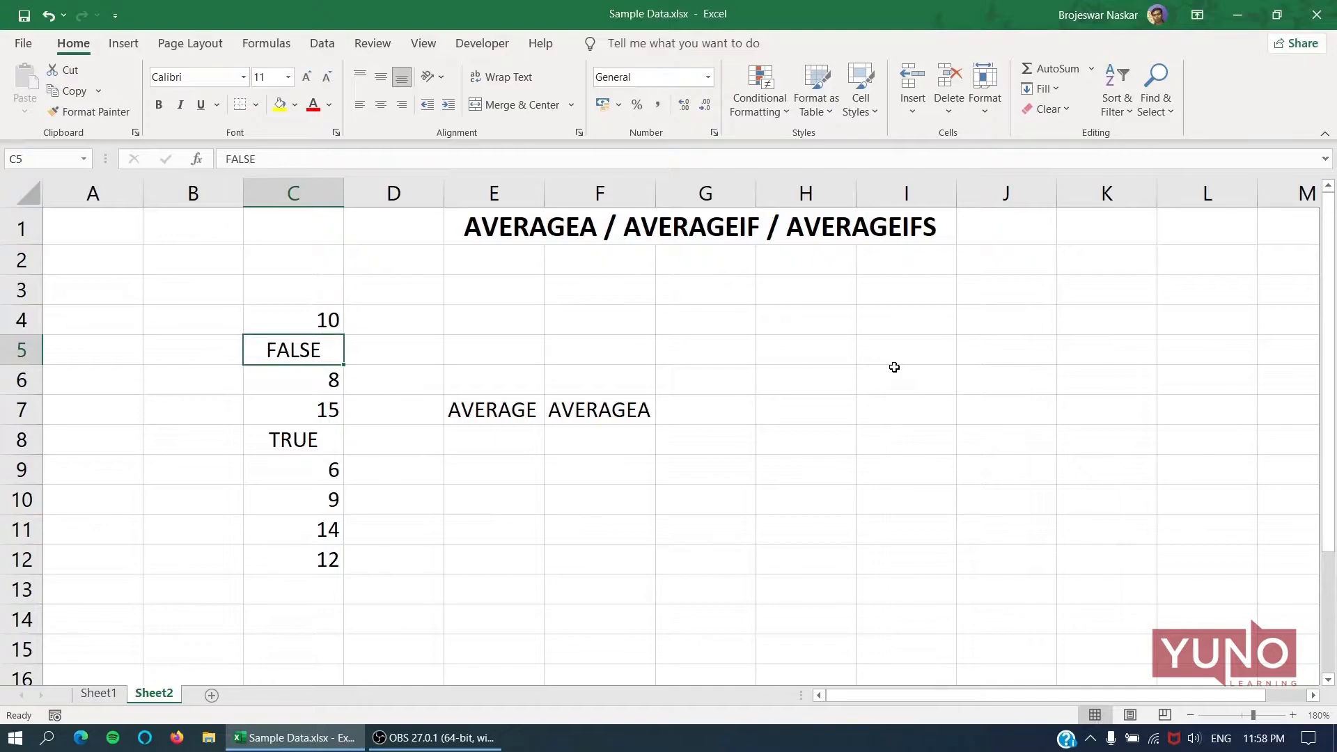
pyautogui.press('Down')
pyautogui.press('Down')
pyautogui.press('Down')
pyautogui.press('Up')
pyautogui.press('Up')
pyautogui.press('Up')
pyautogui.press('Up')
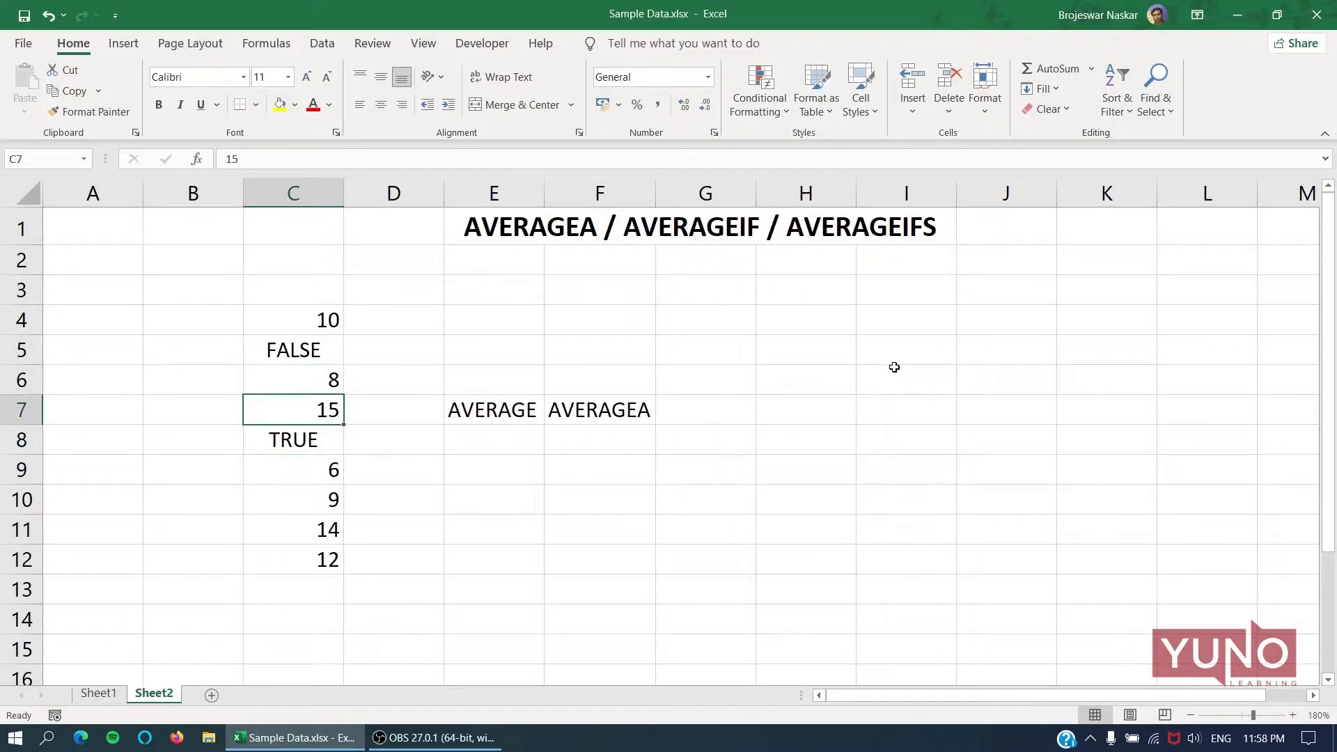
# - Enter the formula =AVERAGE(C4:C12) in cell E8 under the AVERAGE heading
pyautogui.press('Right')
pyautogui.press('Right')
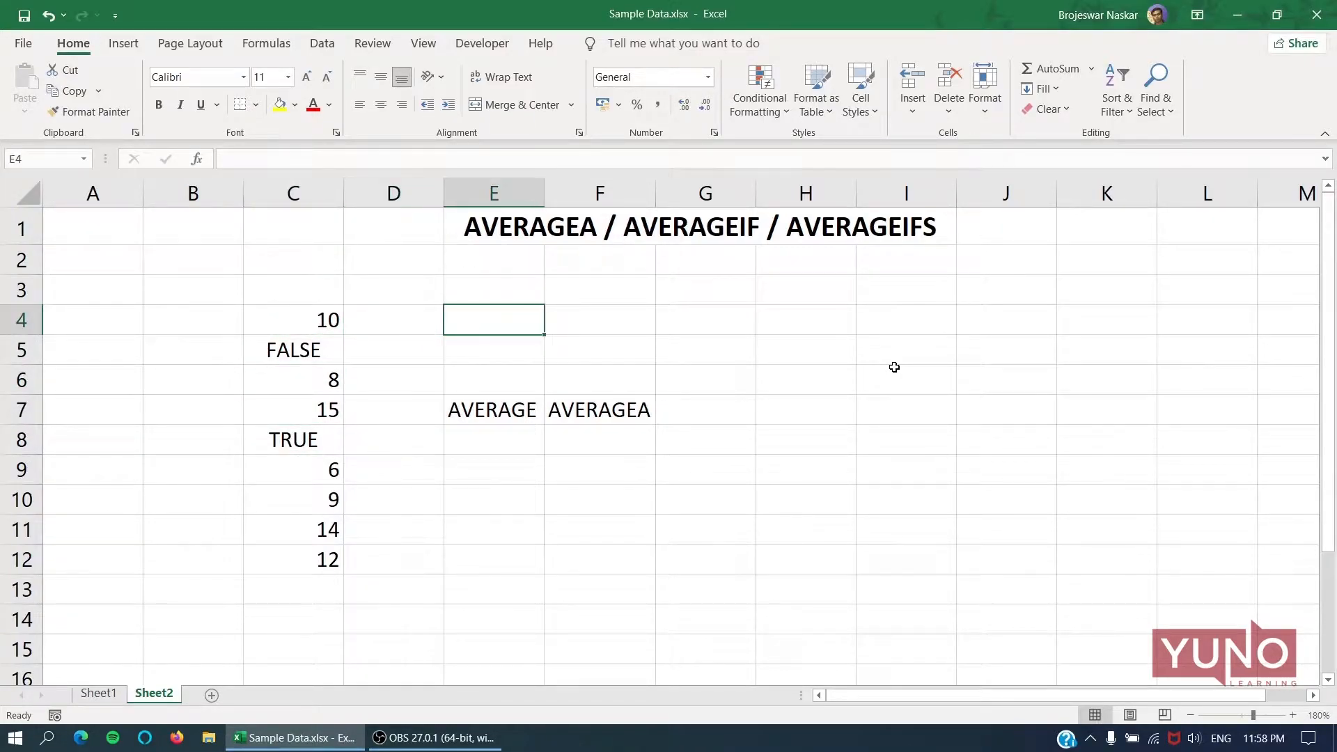
pyautogui.press('Down')
pyautogui.press('Down')
pyautogui.press('Down')
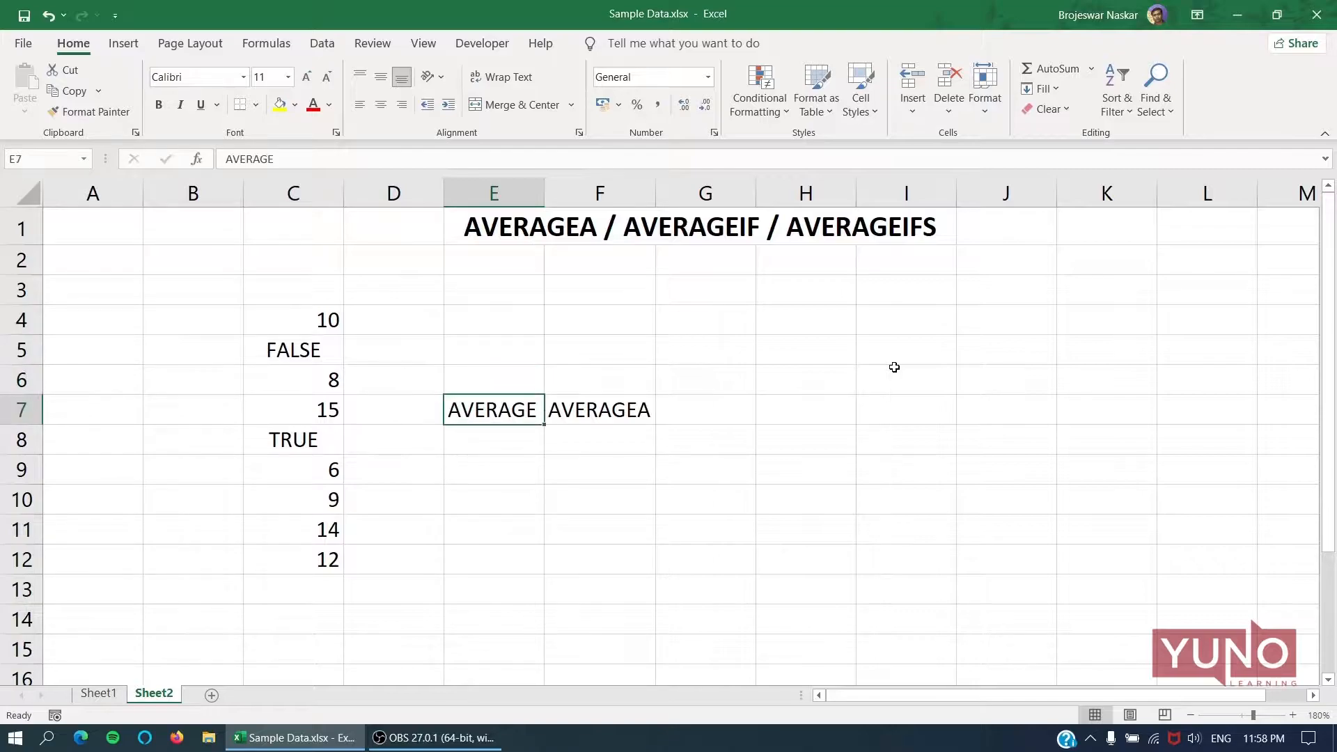
pyautogui.press('Down')
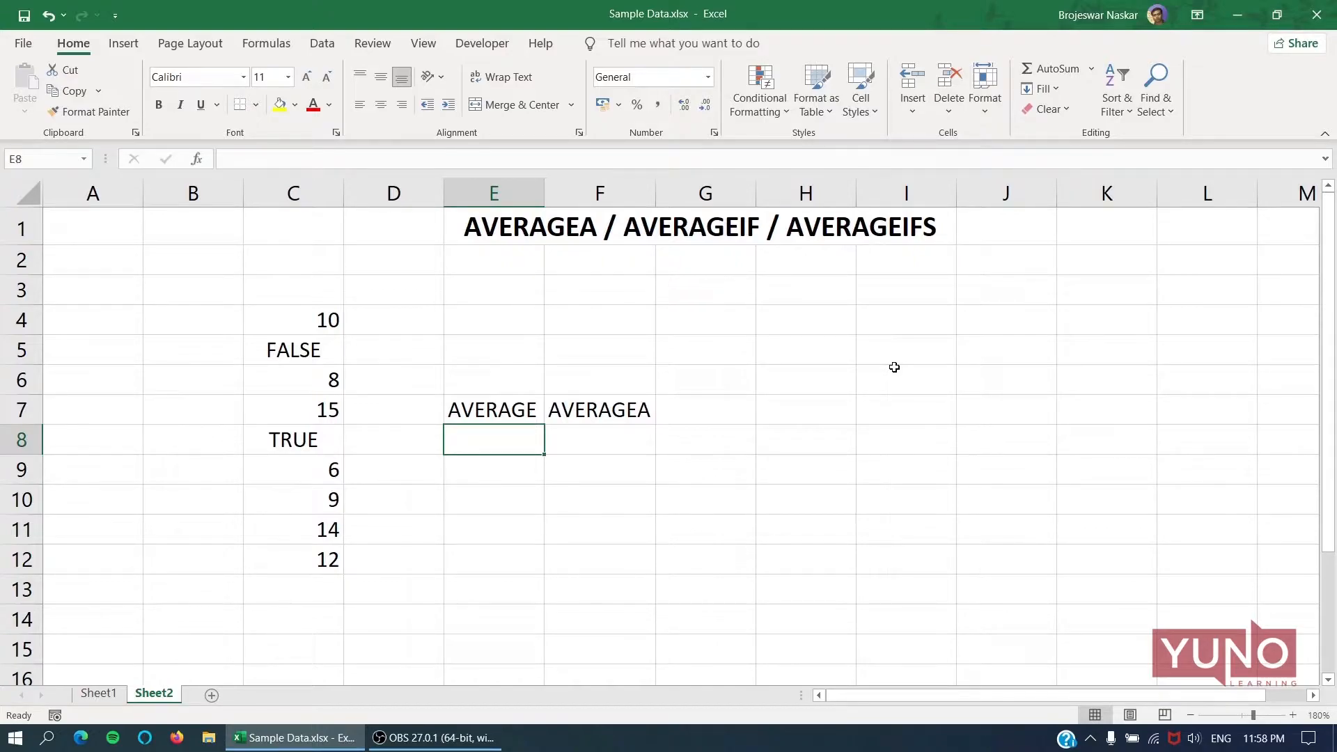
pyautogui.write('=AVE')
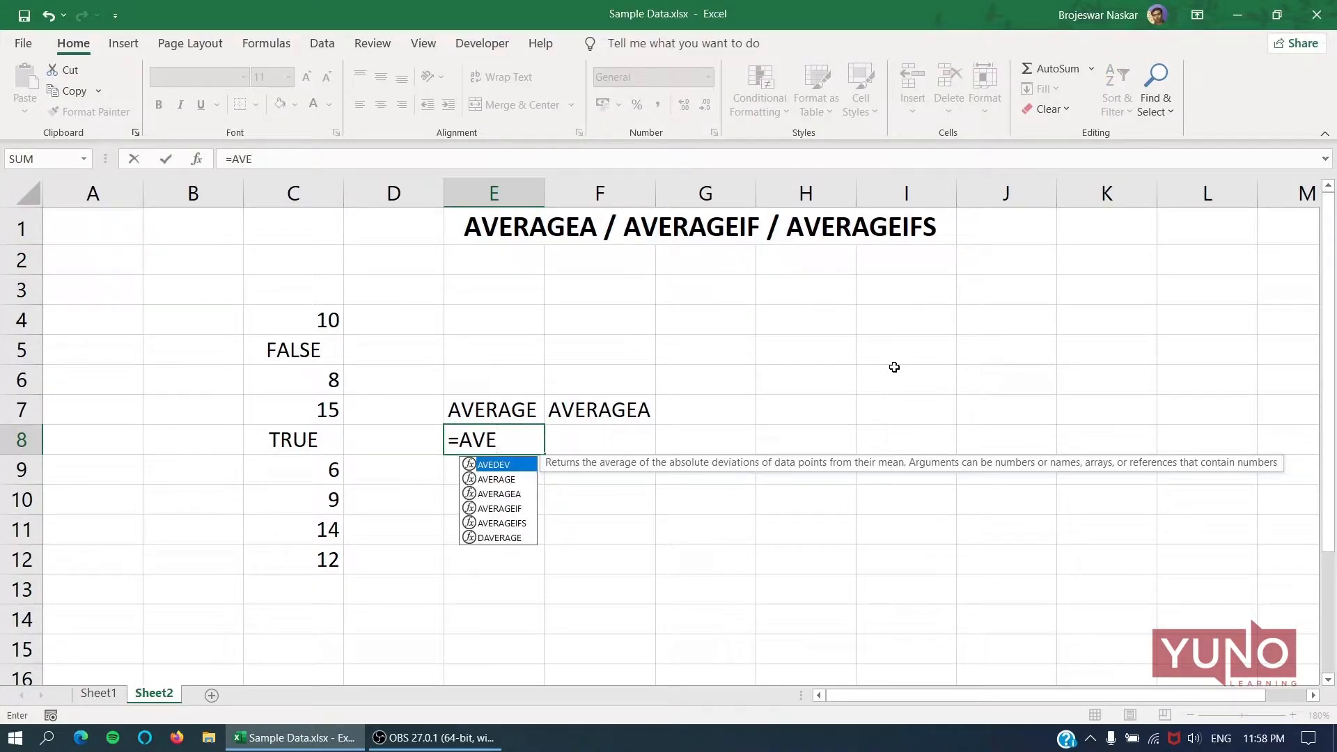
pyautogui.press('Down')
pyautogui.press('Down')
pyautogui.press('Up')
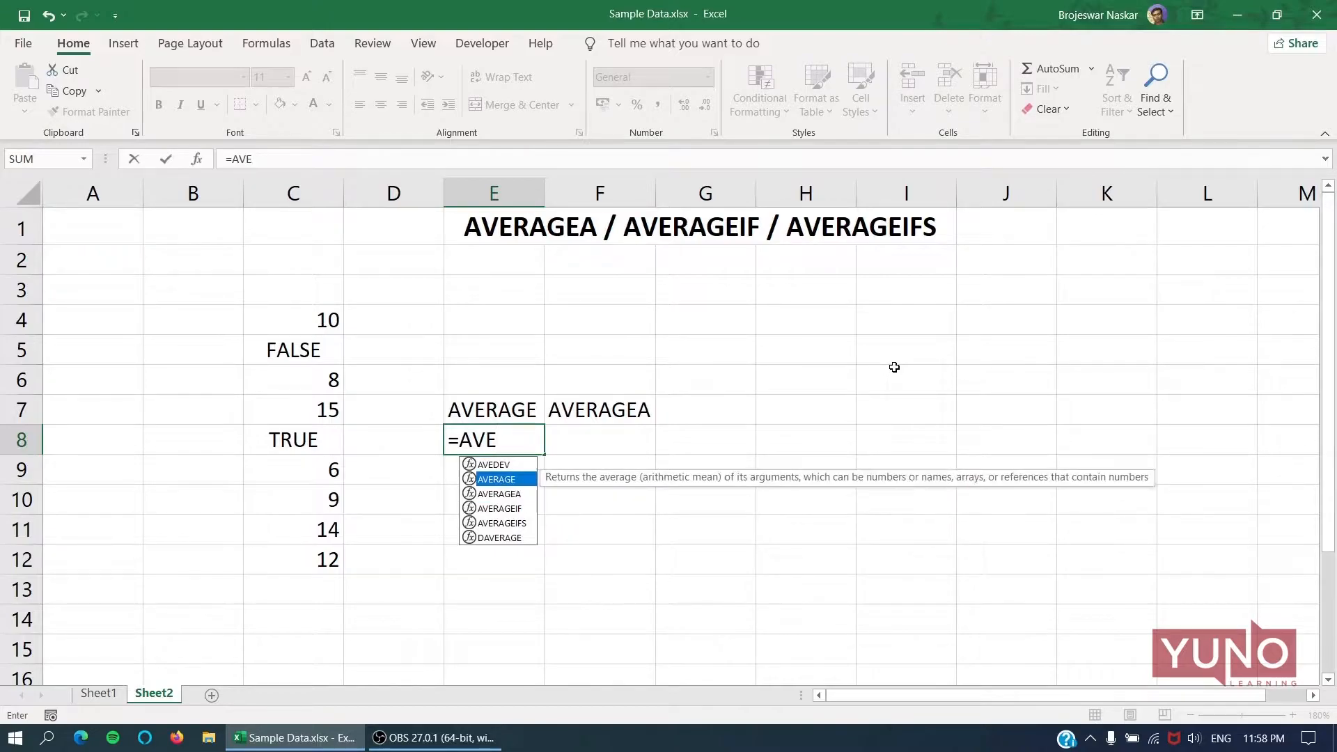
pyautogui.press('Tab')
pyautogui.moveTo(312, 317); pyautogui.dragTo(307, 550)
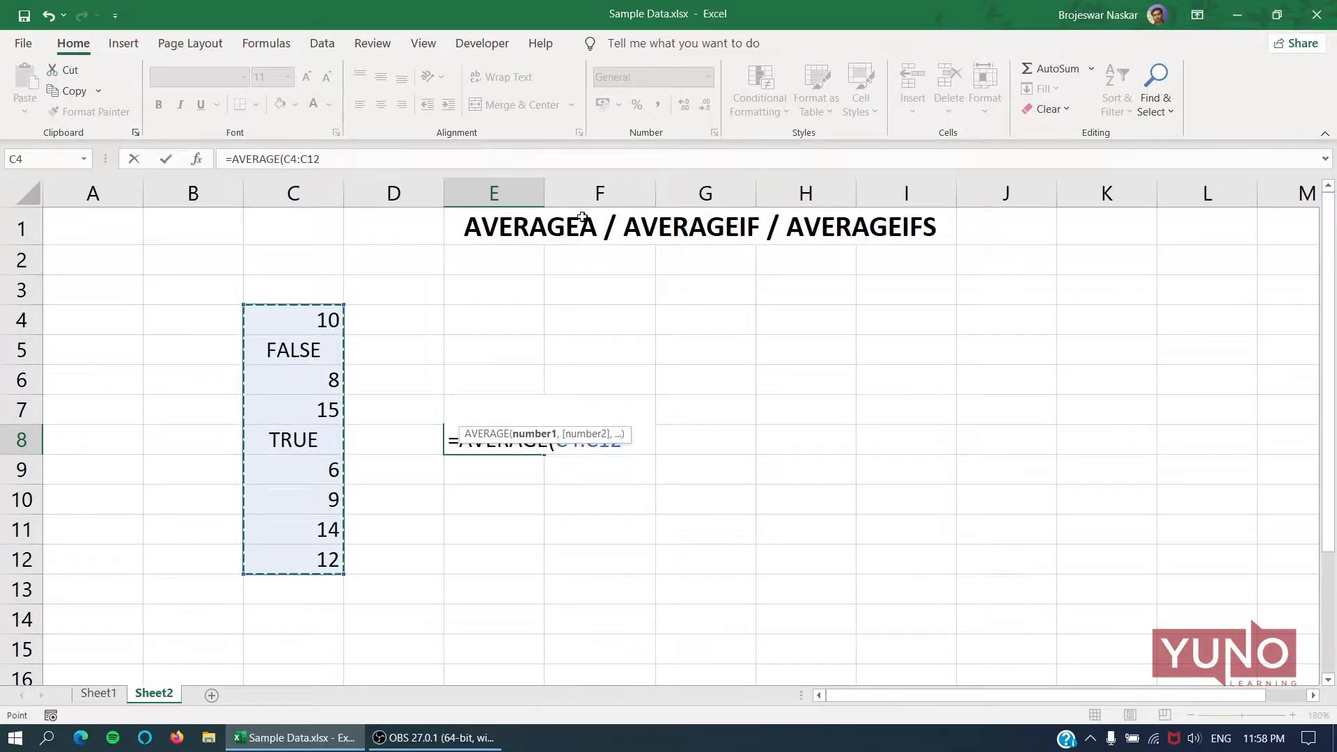
pyautogui.press('Return')
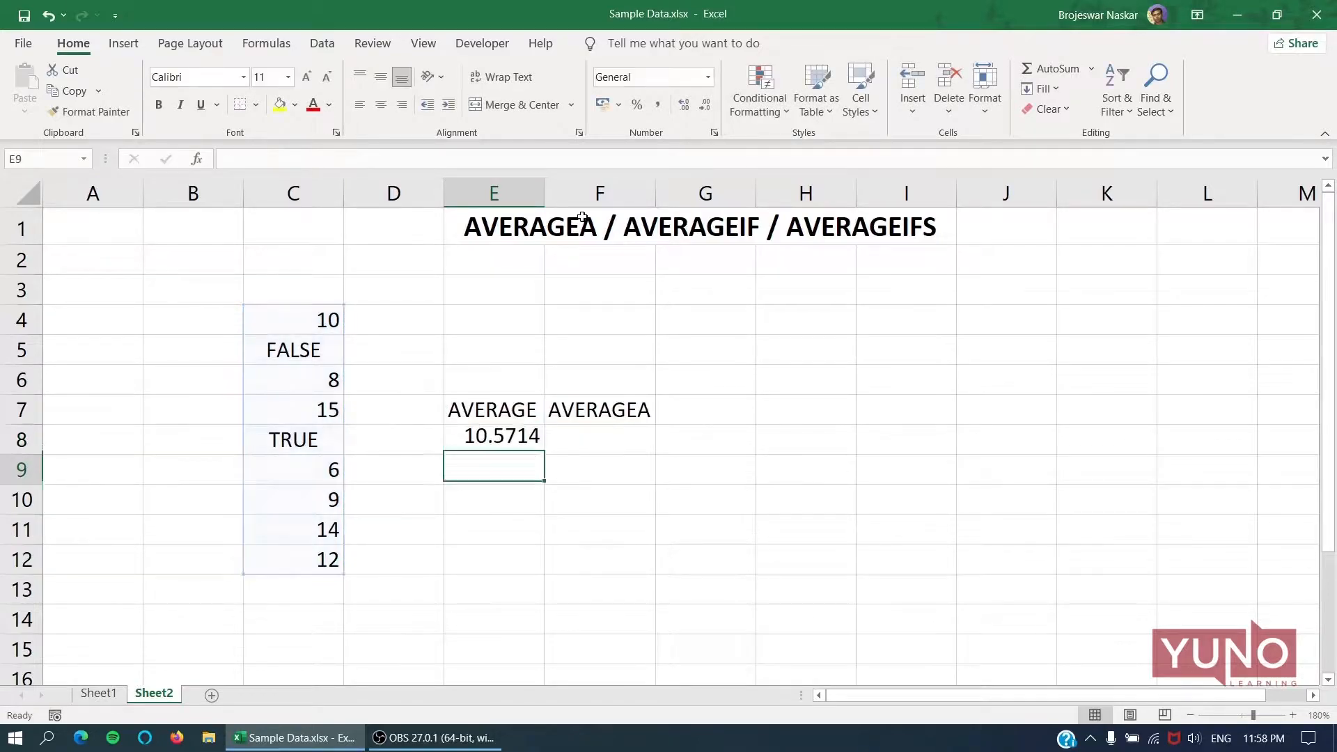
# - Compare the AVERAGE result in E8 with the average of the selected range C4:C12 and its numeric cells
pyautogui.press('Up')
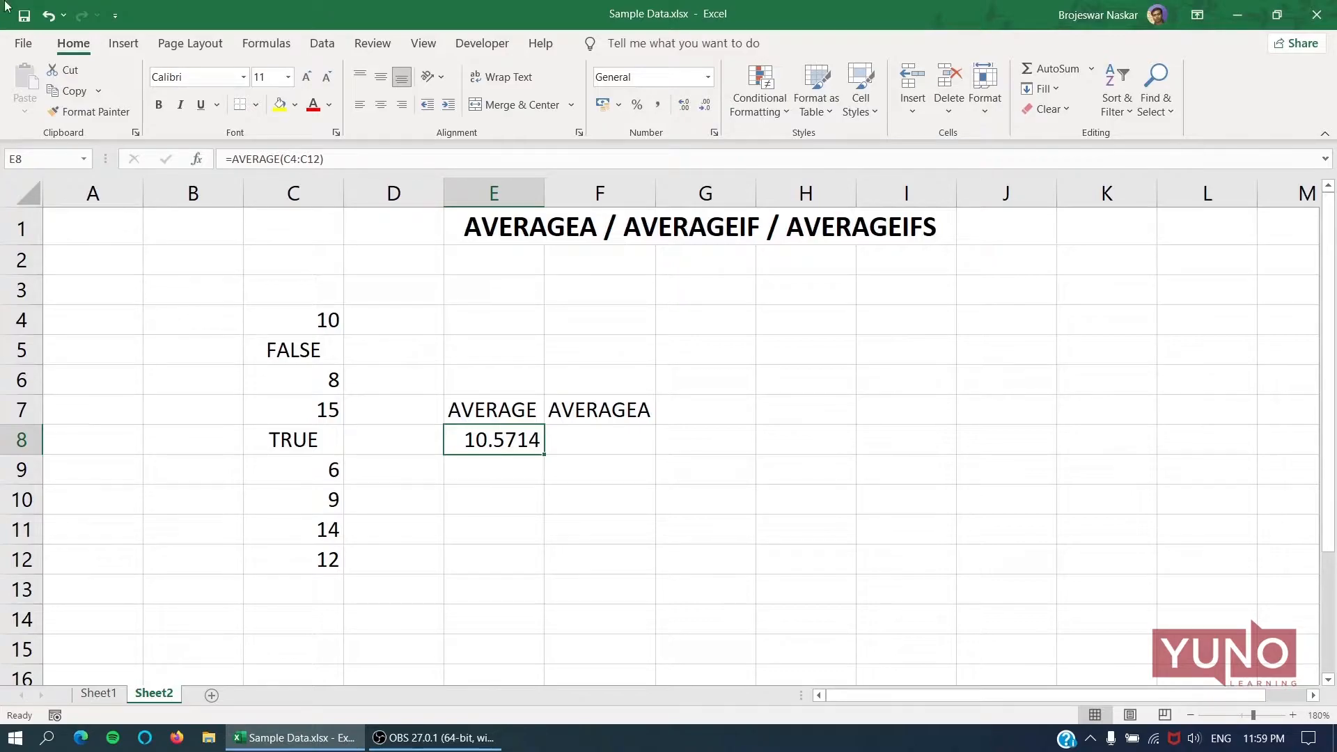
pyautogui.moveTo(313, 326); pyautogui.dragTo(339, 569)
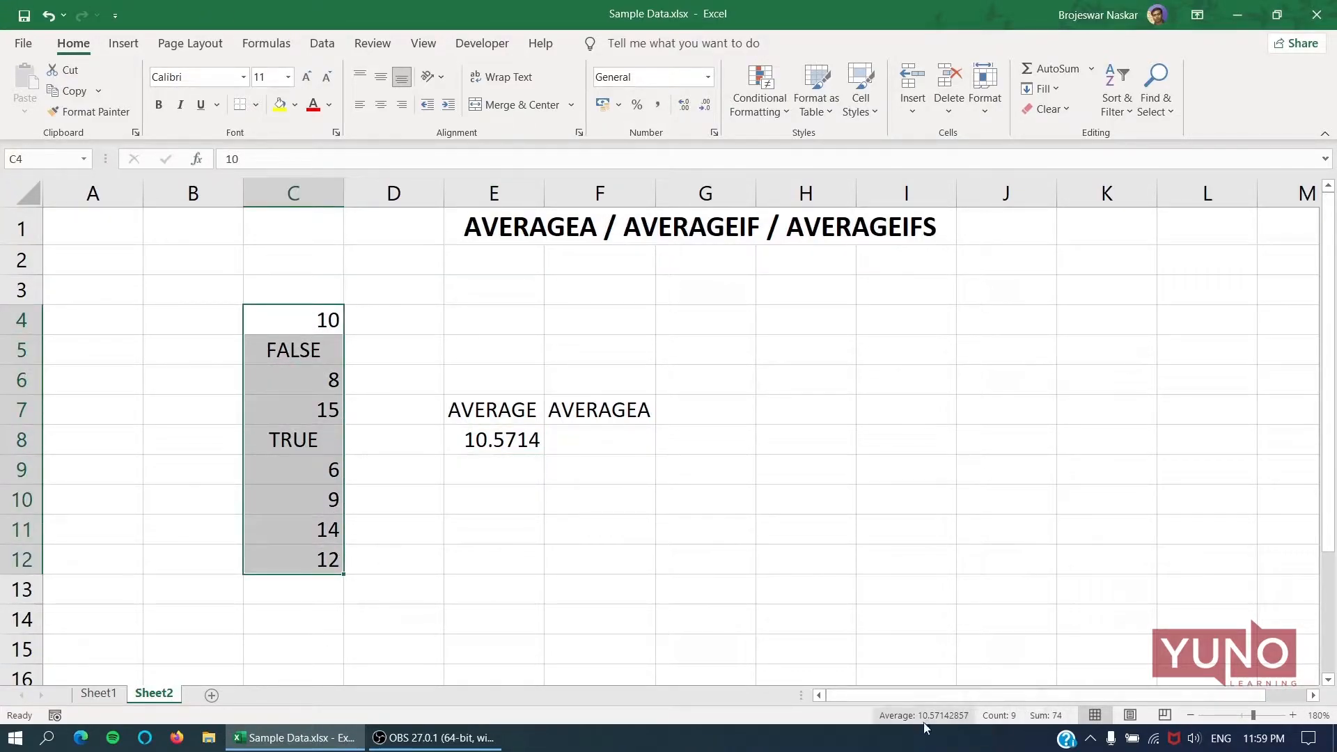
pyautogui.click(489, 437)
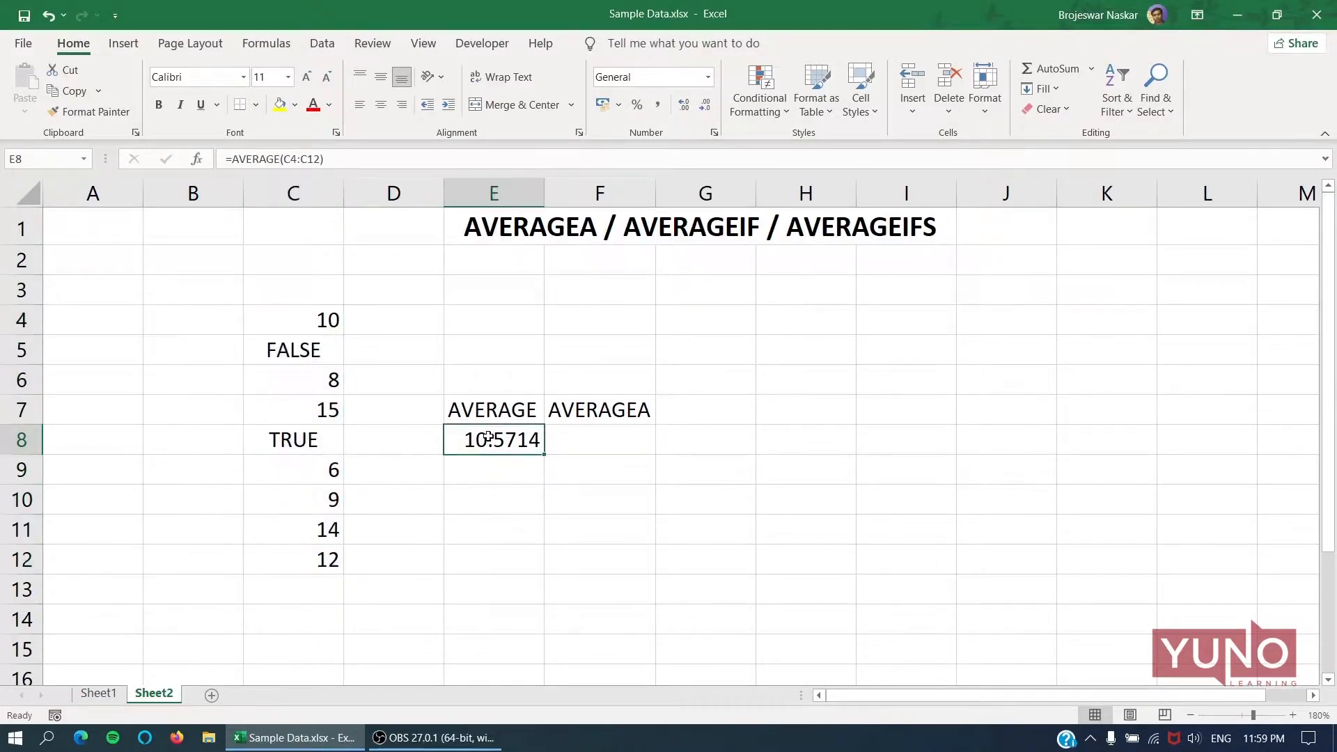
pyautogui.click(315, 318)
pyautogui.click(330, 377)
pyautogui.click(327, 408)
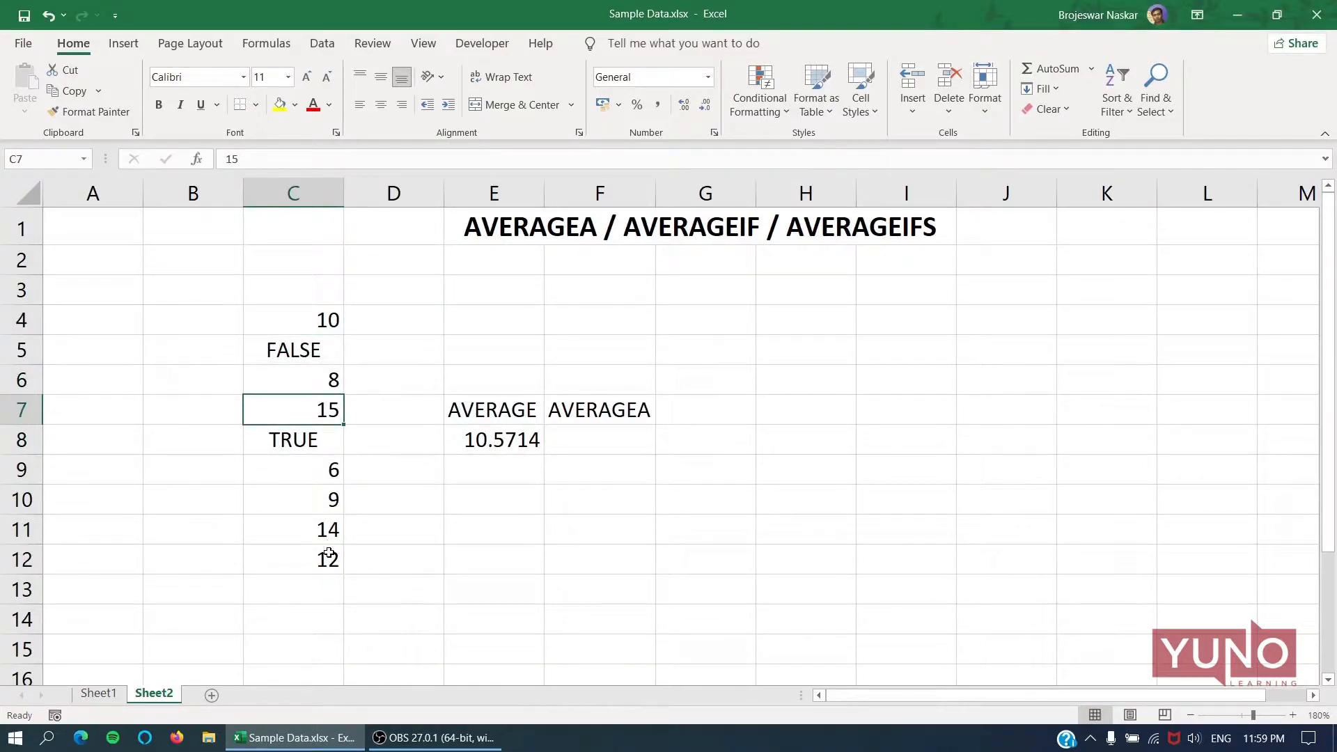
# - Total the data range below the list by entering =SUM(C4:C12) in cell C13
pyautogui.click(319, 585)
pyautogui.write('=')
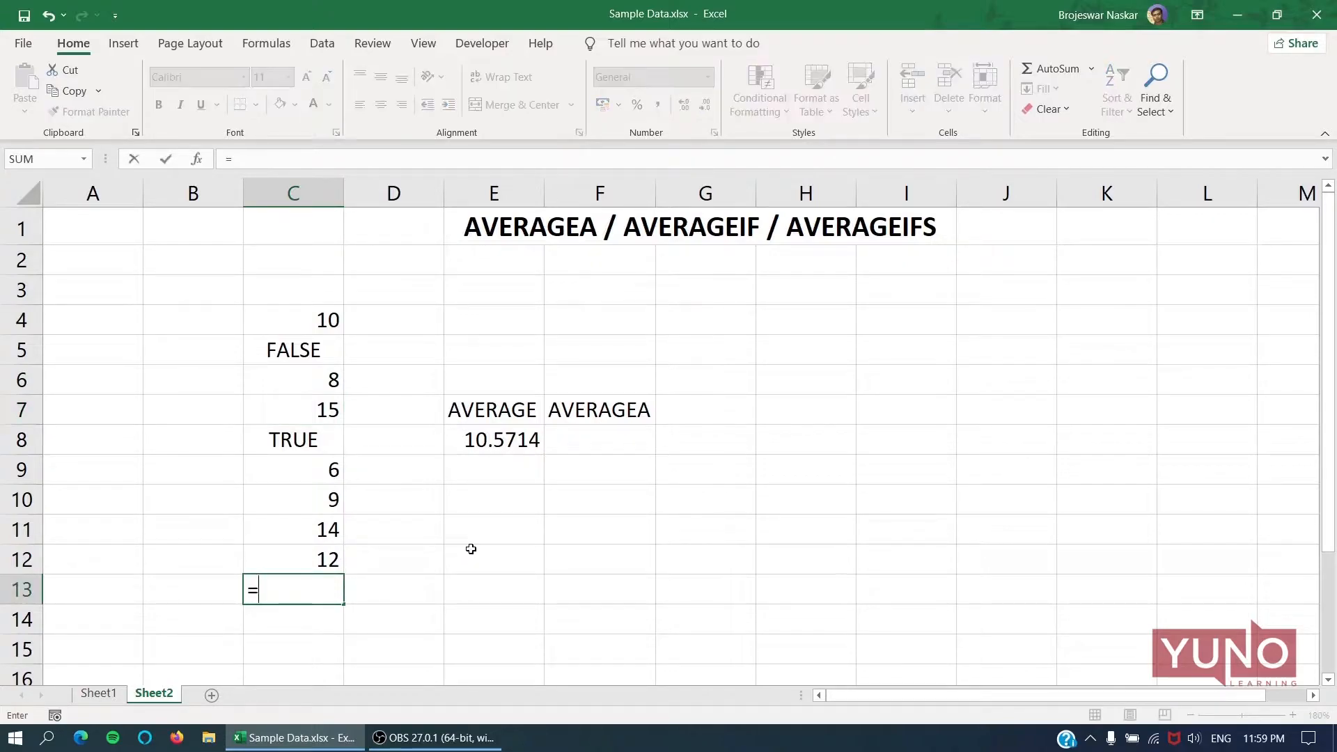
pyautogui.write('SUM(')
pyautogui.press('Up')
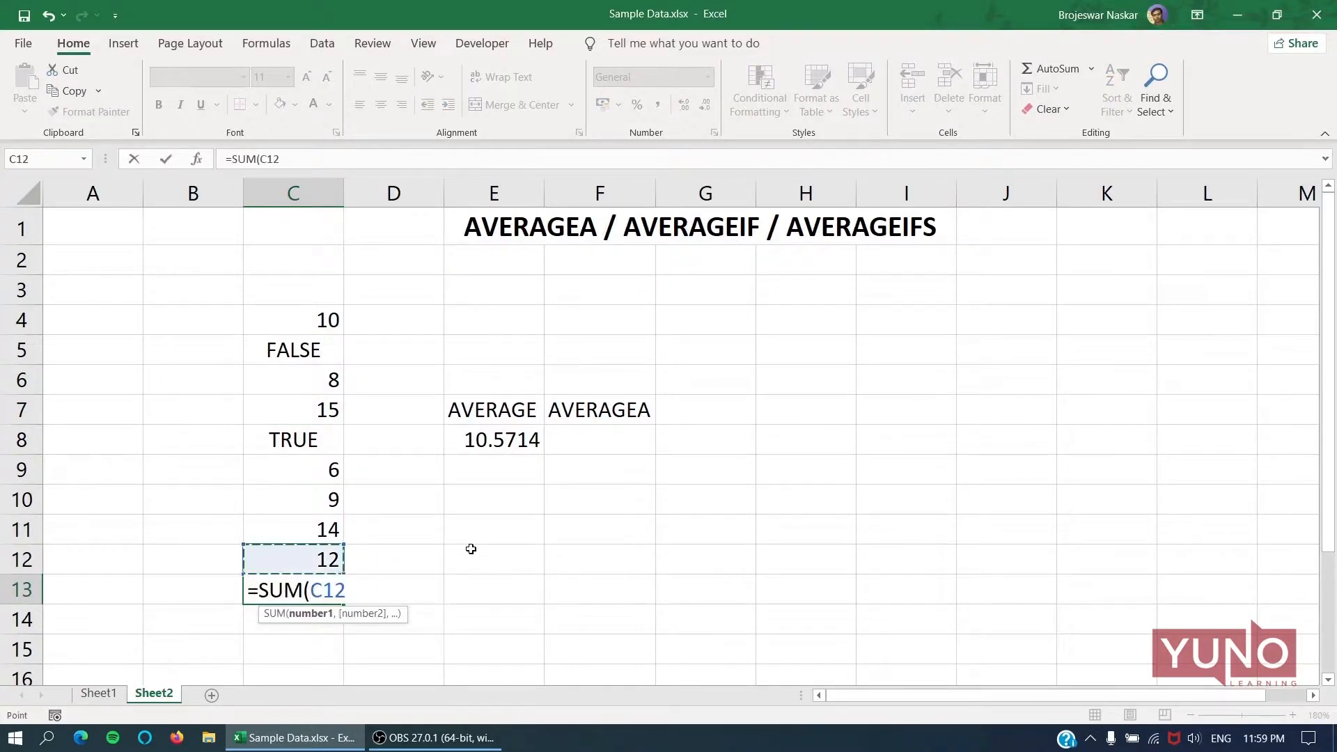
pyautogui.hotkey('shift', 'Up')
pyautogui.hotkey('shift', 'Up')
pyautogui.hotkey('shift', 'Up')
pyautogui.hotkey('shift', 'Up')
pyautogui.hotkey('shift', 'Up')
pyautogui.hotkey('shift', 'Up')
pyautogui.hotkey('shift', 'Up')
pyautogui.hotkey('shift', 'Up')
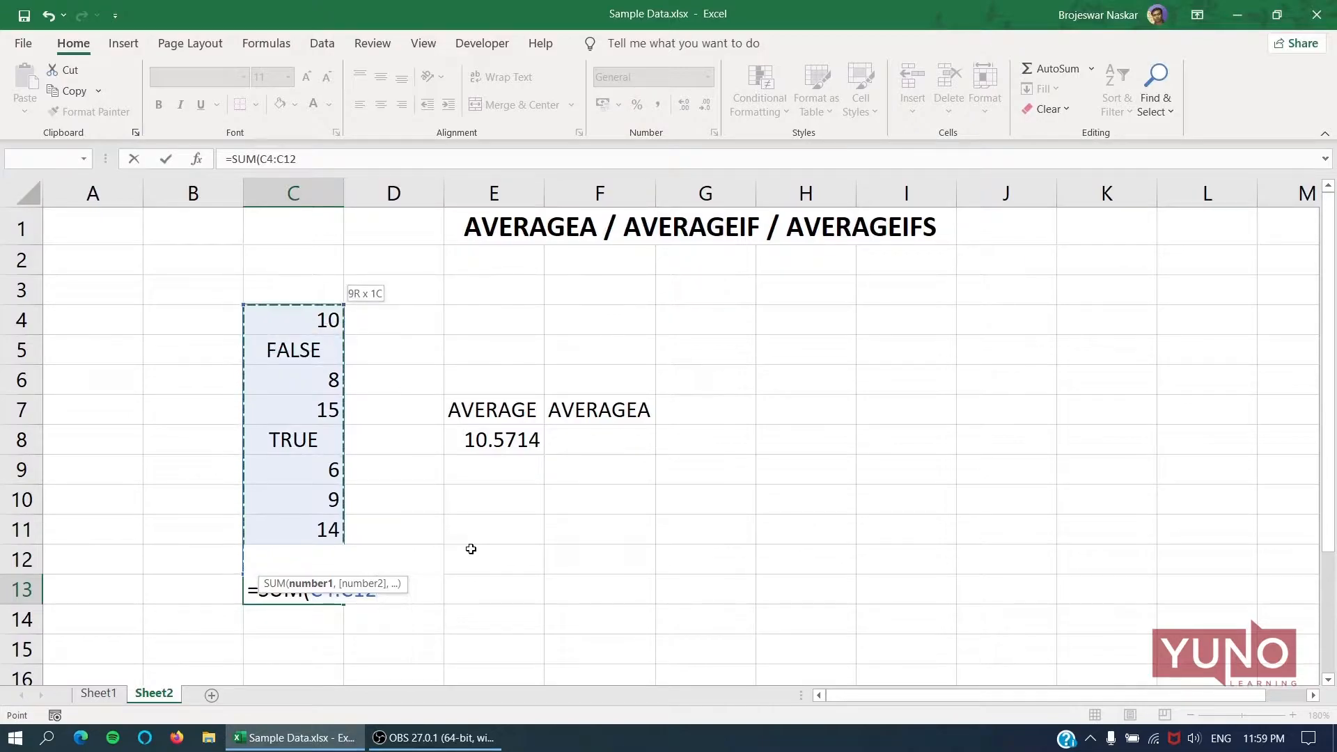
pyautogui.press('Return')
pyautogui.press('Up')
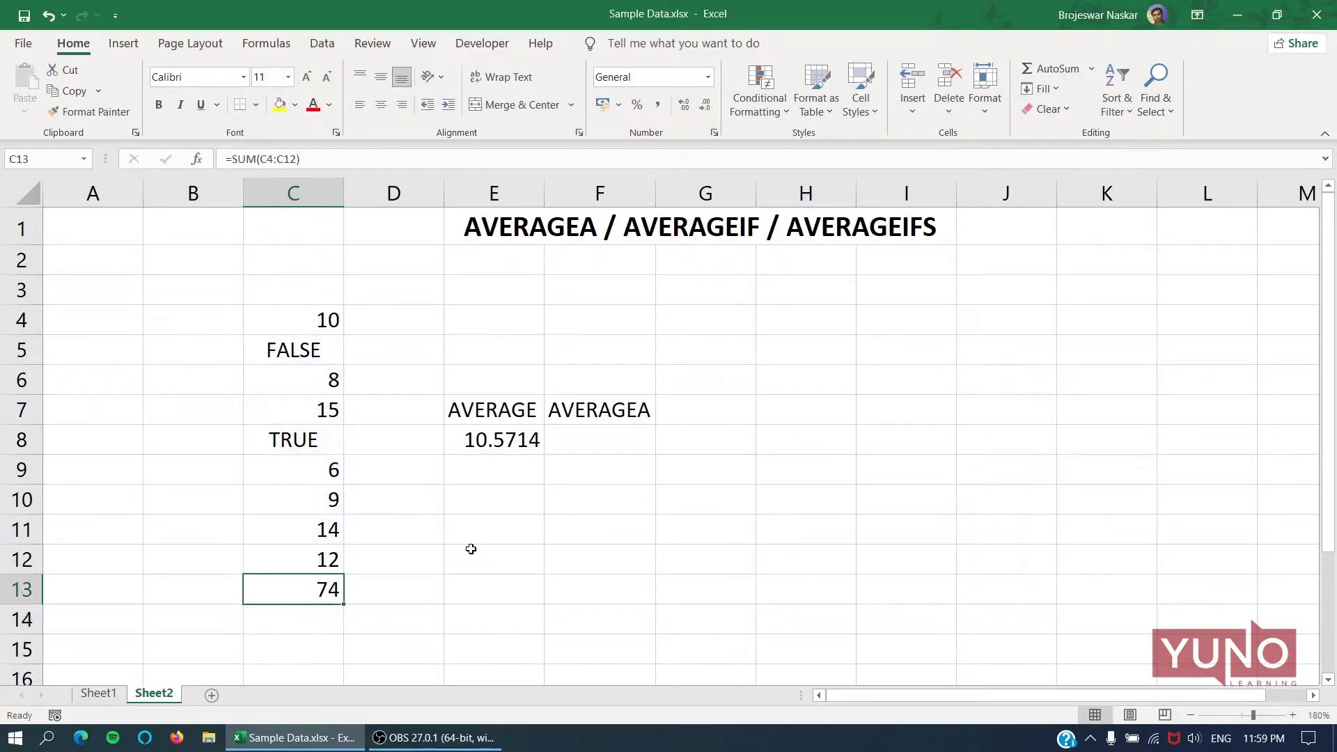
# - Divide the total by the count of numeric values by entering =C13/7 in cell D13
pyautogui.press('Right')
pyautogui.write('=')
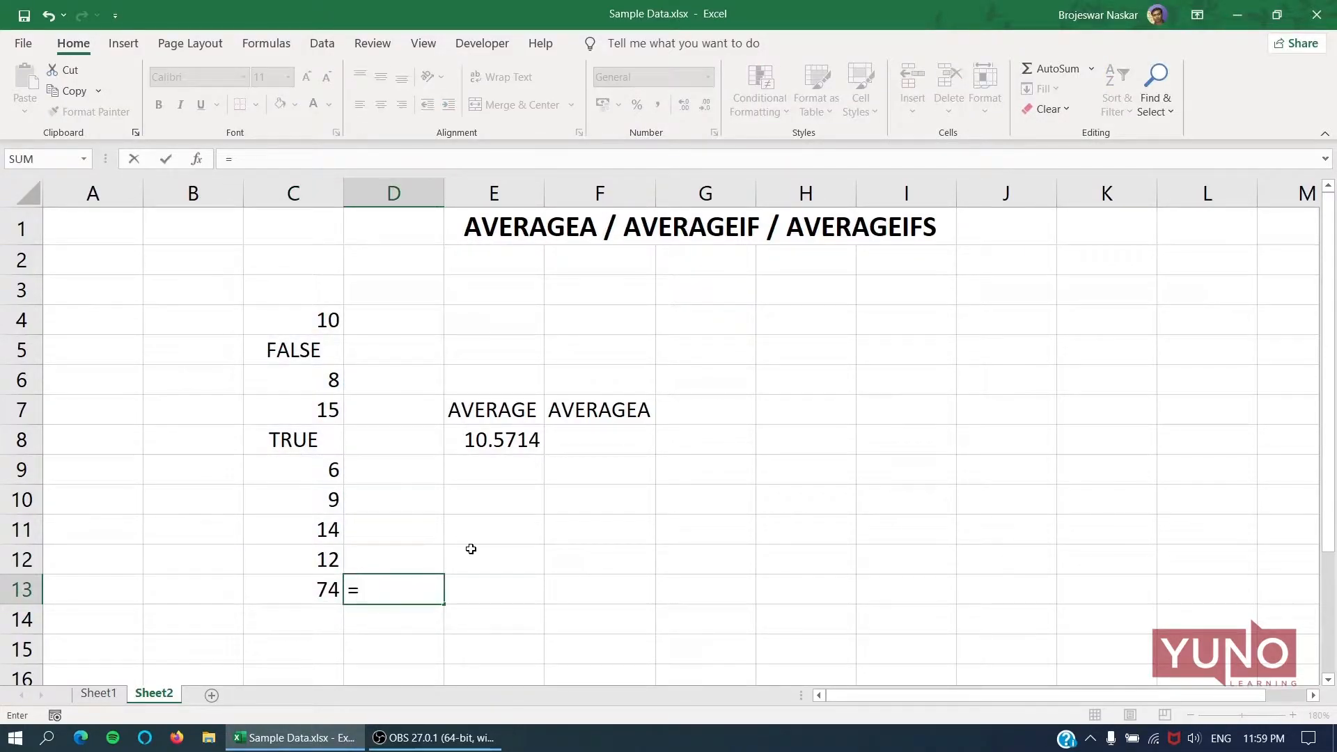
pyautogui.press('Left')
pyautogui.write('/7')
pyautogui.press('Return')
pyautogui.press('Up')
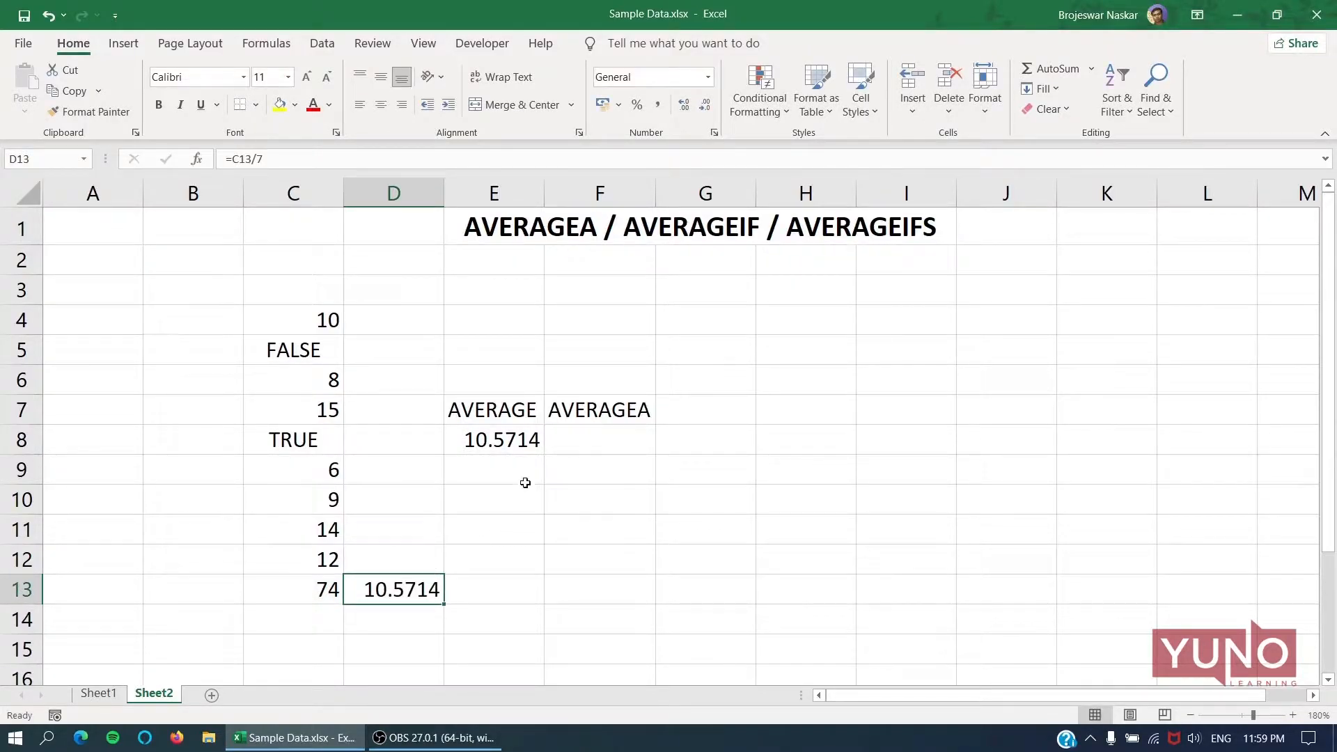
# - Compare the manual average with E8 and delete the check formulas in C13:D13
pyautogui.click(521, 438)
pyautogui.click(392, 588)
pyautogui.click(322, 590)
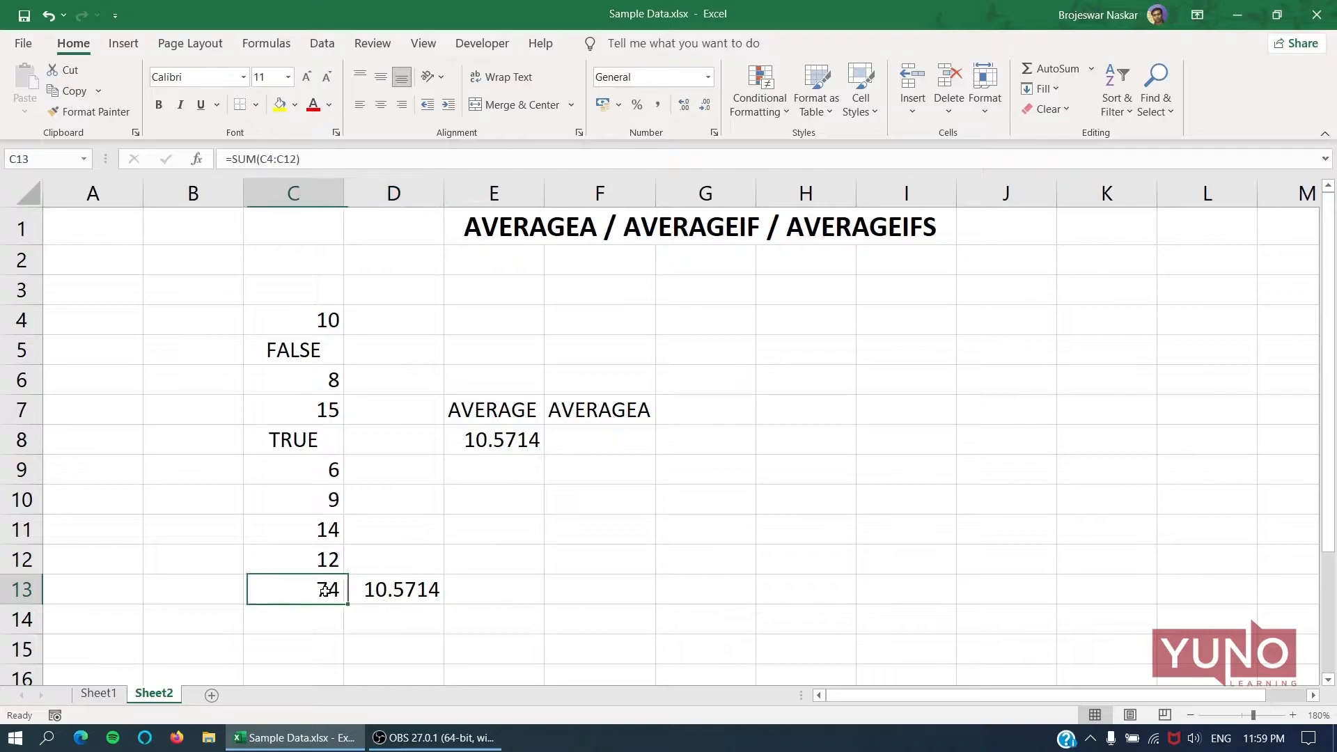
pyautogui.moveTo(321, 591); pyautogui.dragTo(393, 590)
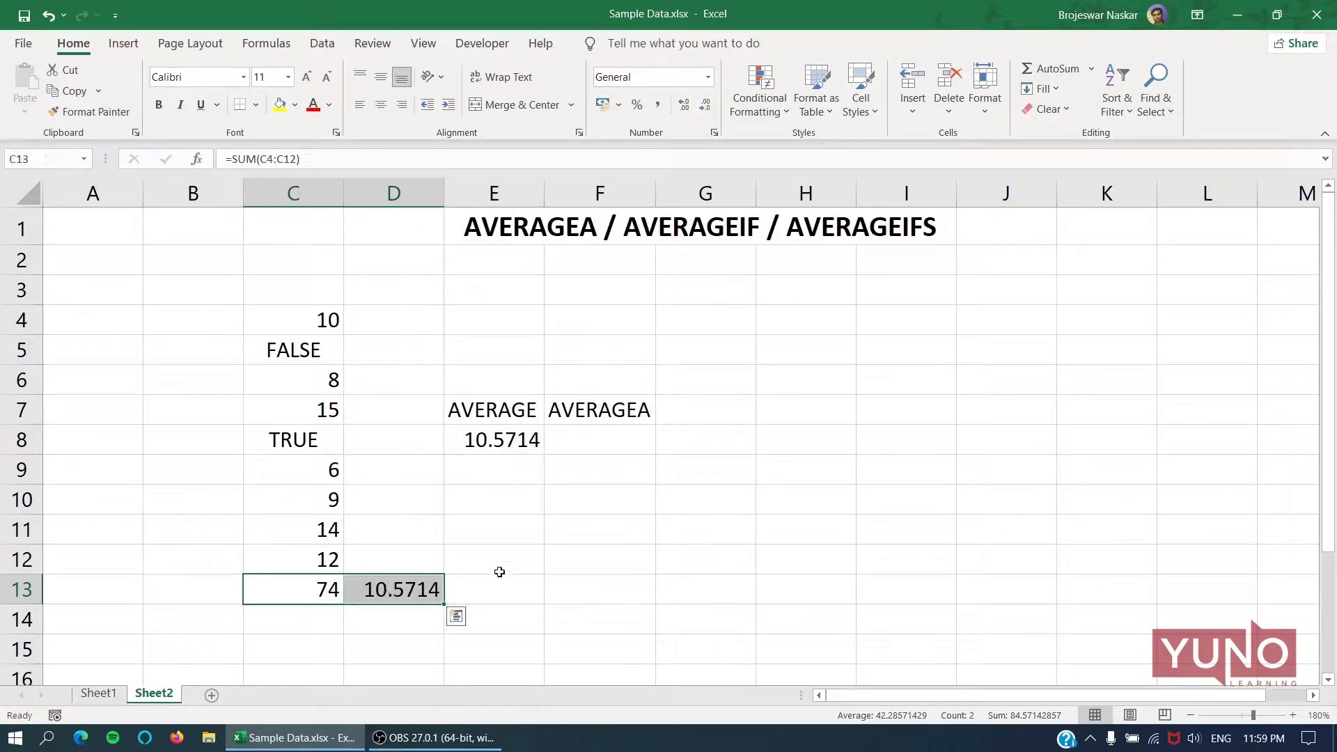
pyautogui.press('Delete')
pyautogui.click(429, 376)
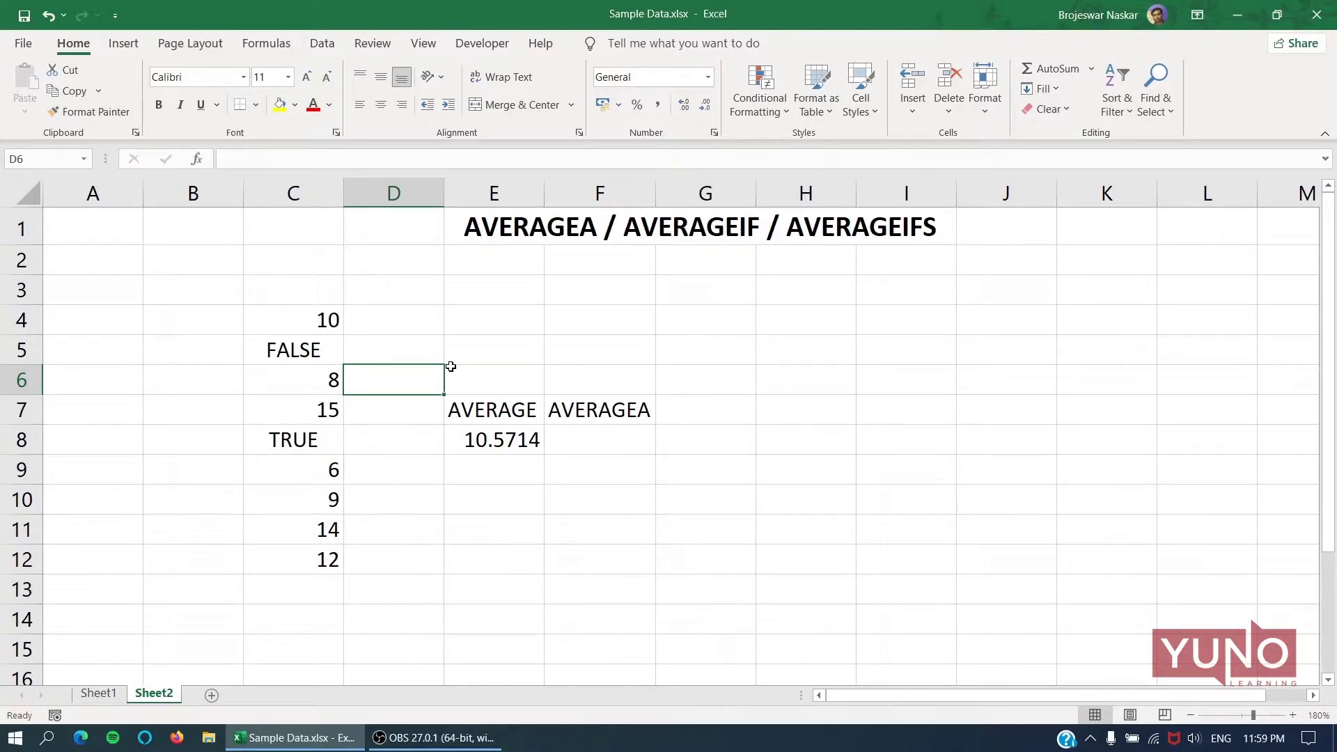
pyautogui.press('Right')
pyautogui.press('Down')
pyautogui.press('Right')
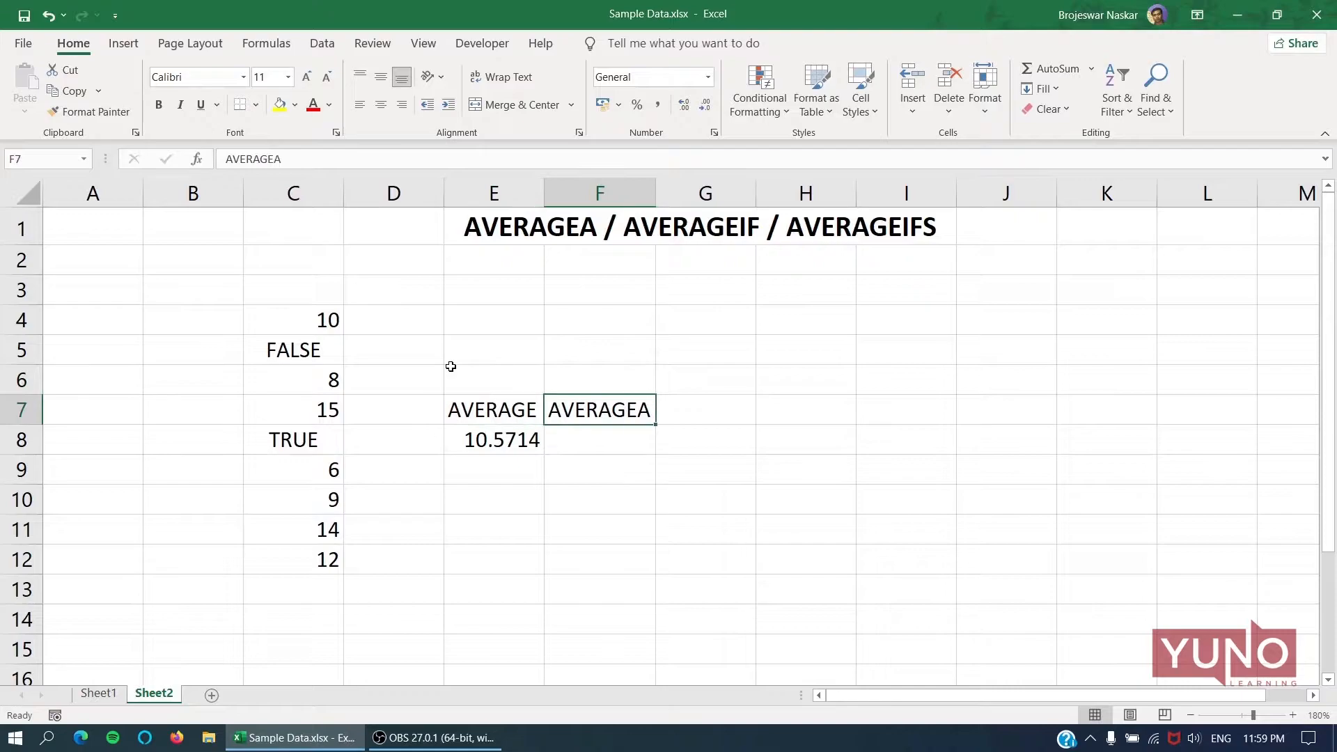
pyautogui.press('Down')
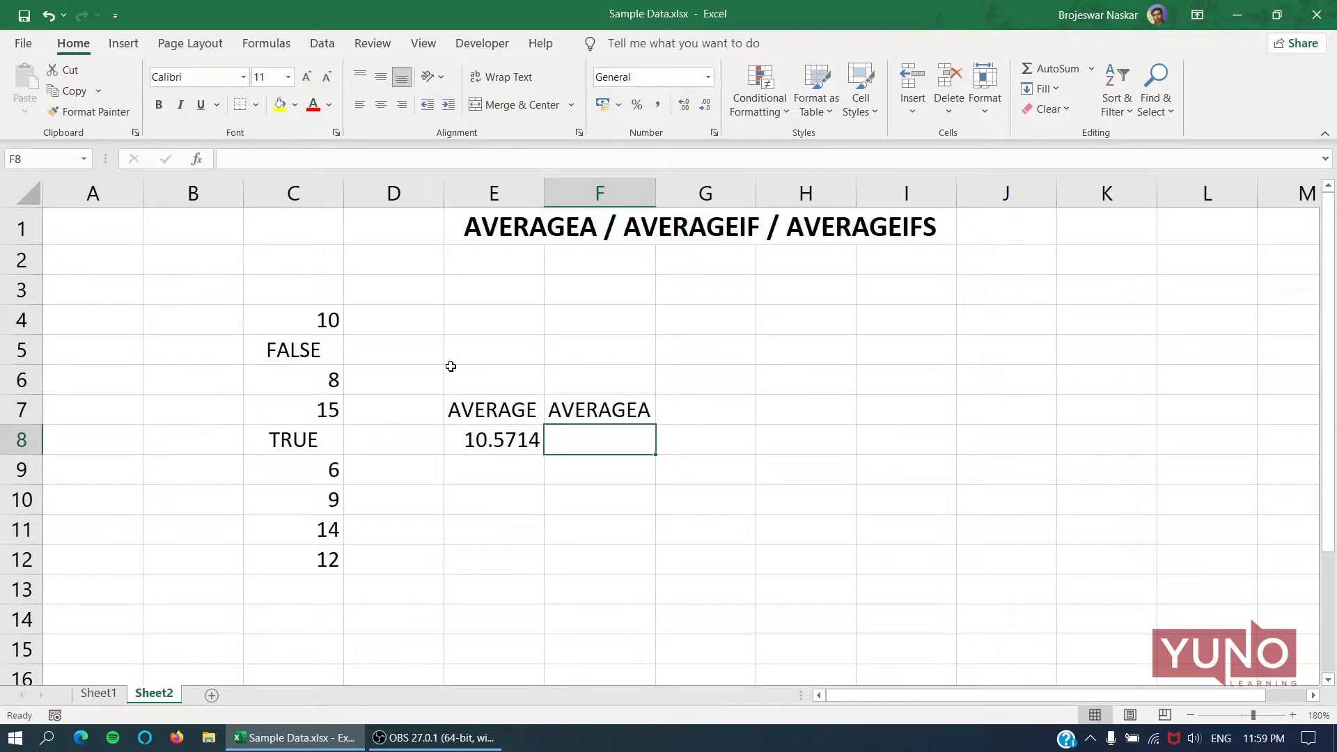
pyautogui.write('=AVAR')
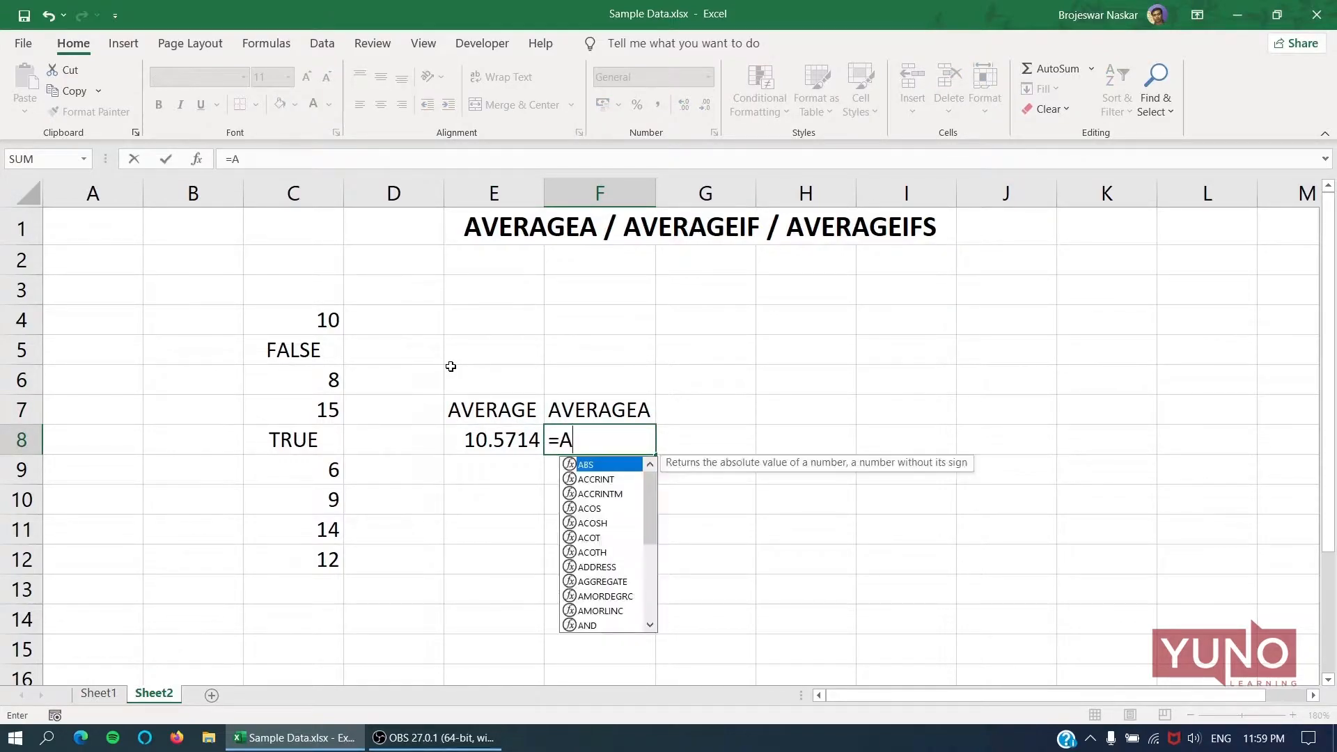
pyautogui.press('Tab')
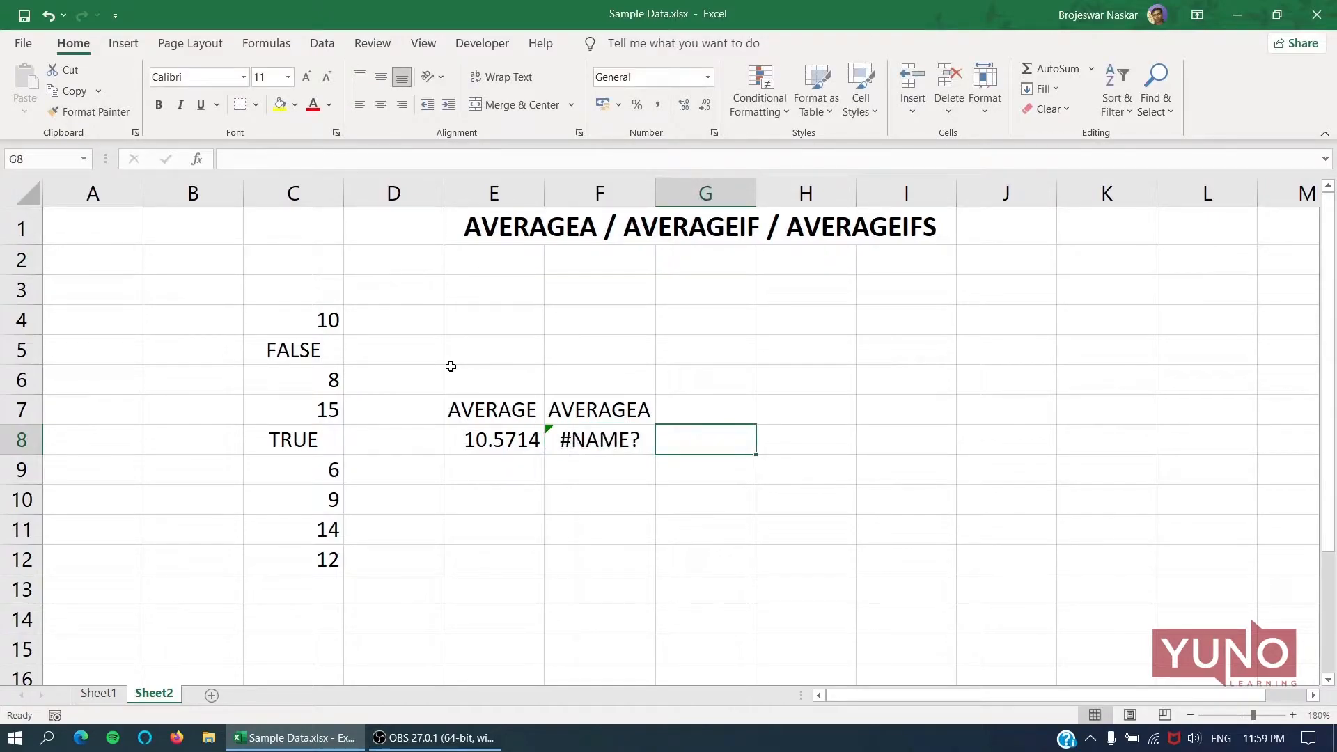
# - Correct the formula in F8 to =AVERAGEA(C4:C12), using the data list as the averaged range
pyautogui.press('Left')
pyautogui.press('F2')
pyautogui.press('BackSpace')
pyautogui.press('BackSpace')
pyautogui.press('BackSpace')
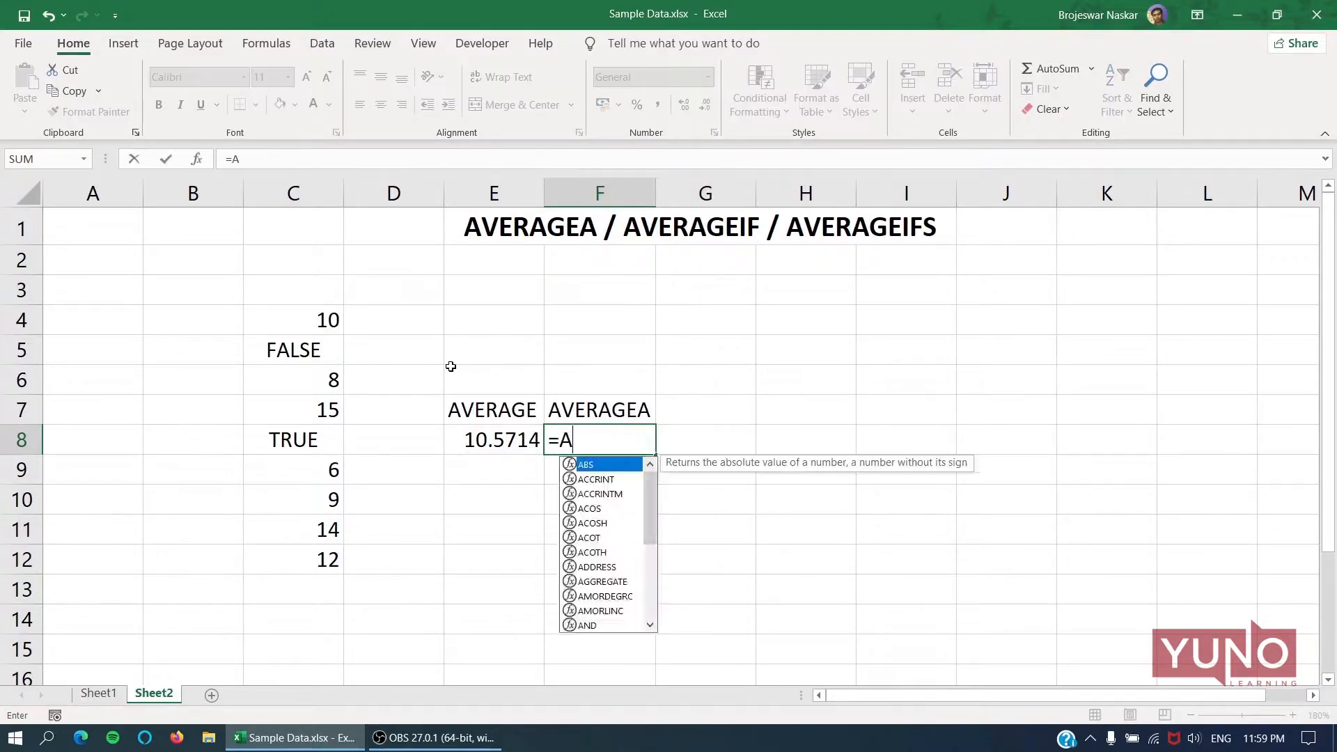
pyautogui.write('VE')
pyautogui.press('Down')
pyautogui.press('Down')
pyautogui.press('Tab')
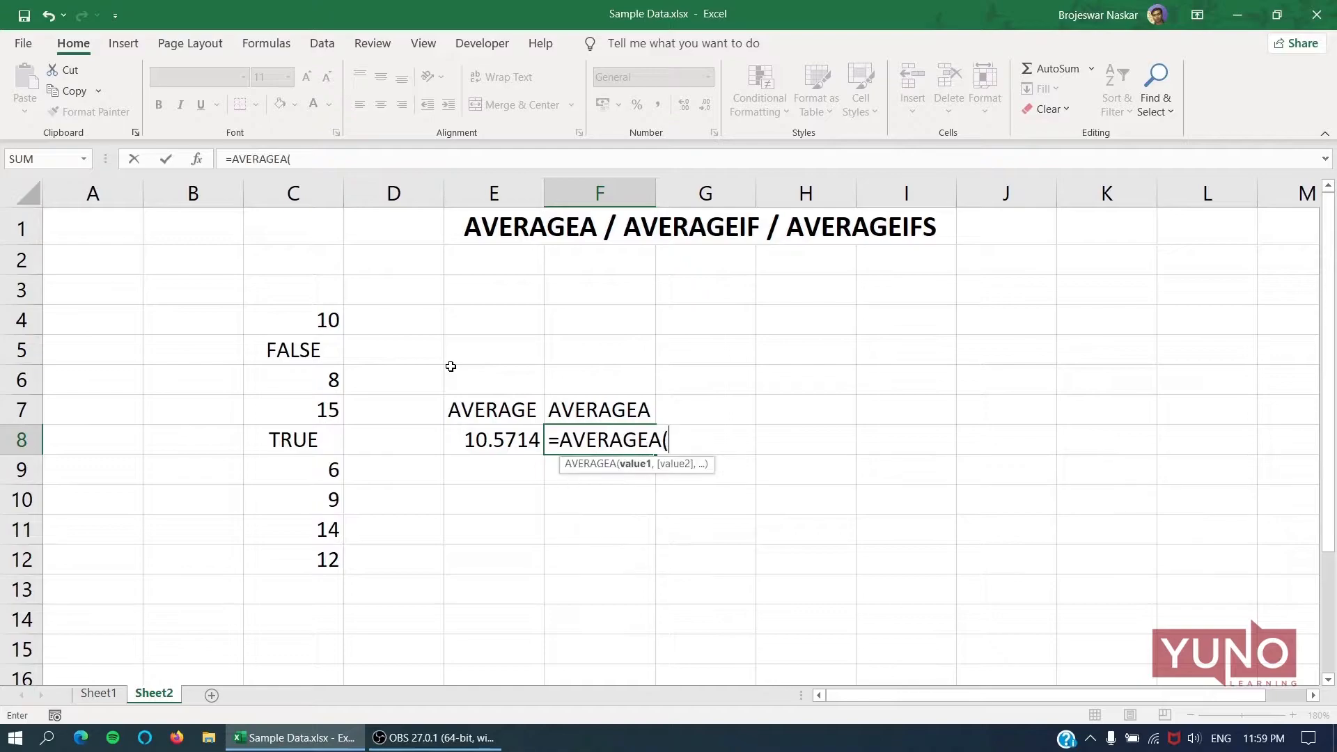
pyautogui.moveTo(317, 318); pyautogui.dragTo(278, 550)
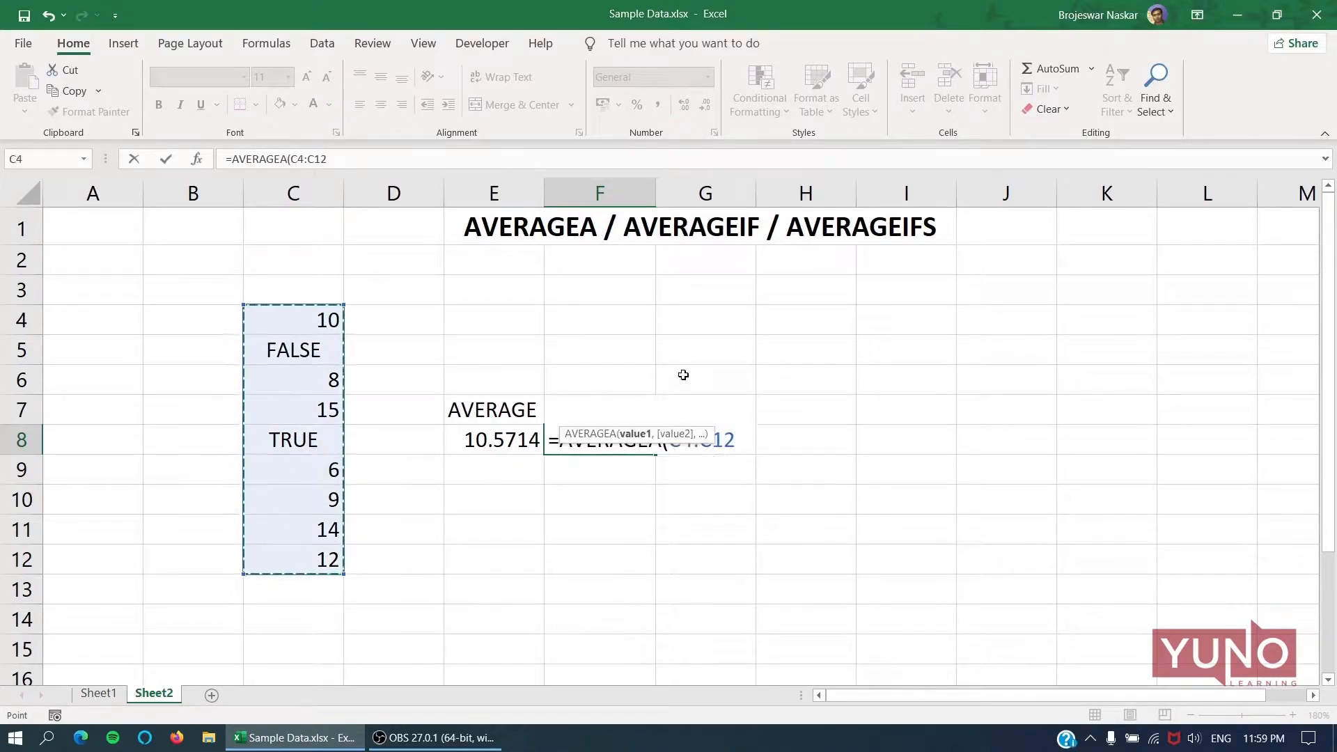
pyautogui.write(')')
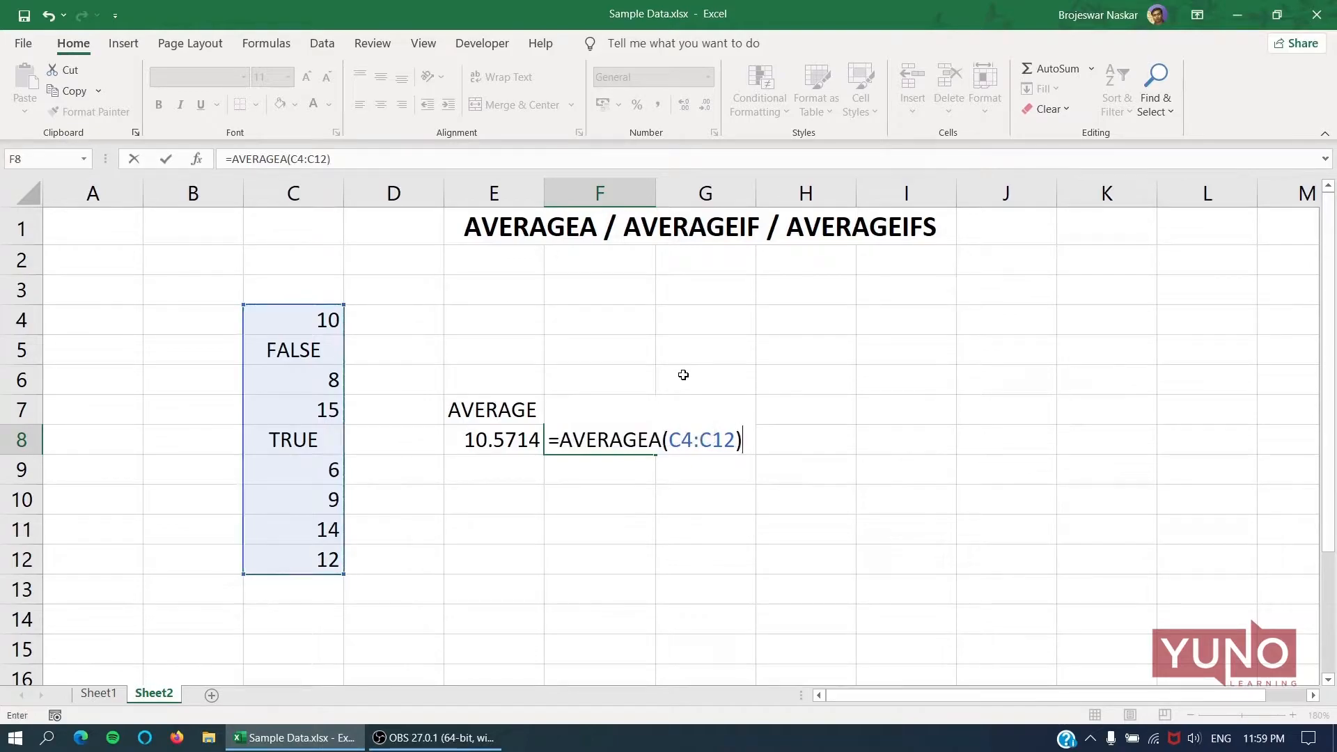
pyautogui.press('Return')
pyautogui.press('Up')
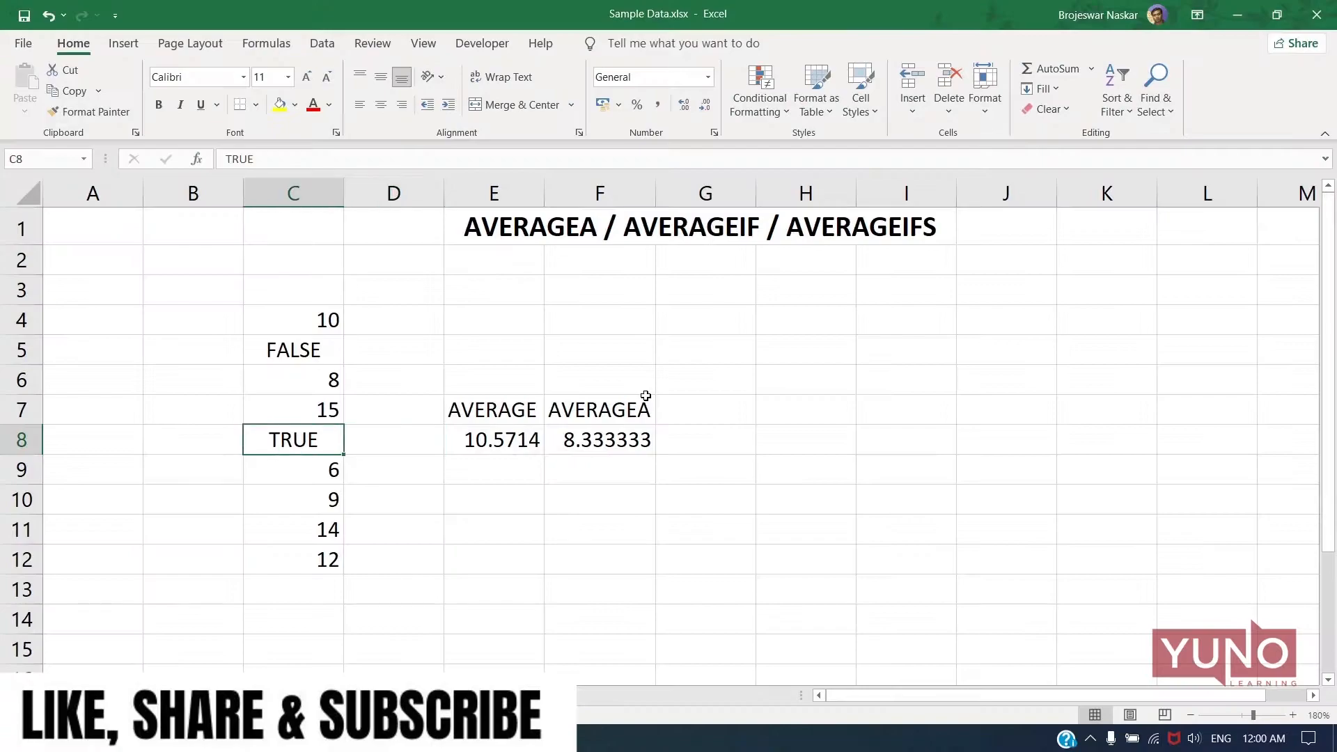
# - Select the data range C4:C12 and check its sum and count
pyautogui.press('Up')
pyautogui.press('Up')
pyautogui.press('Up')
pyautogui.press('Up')
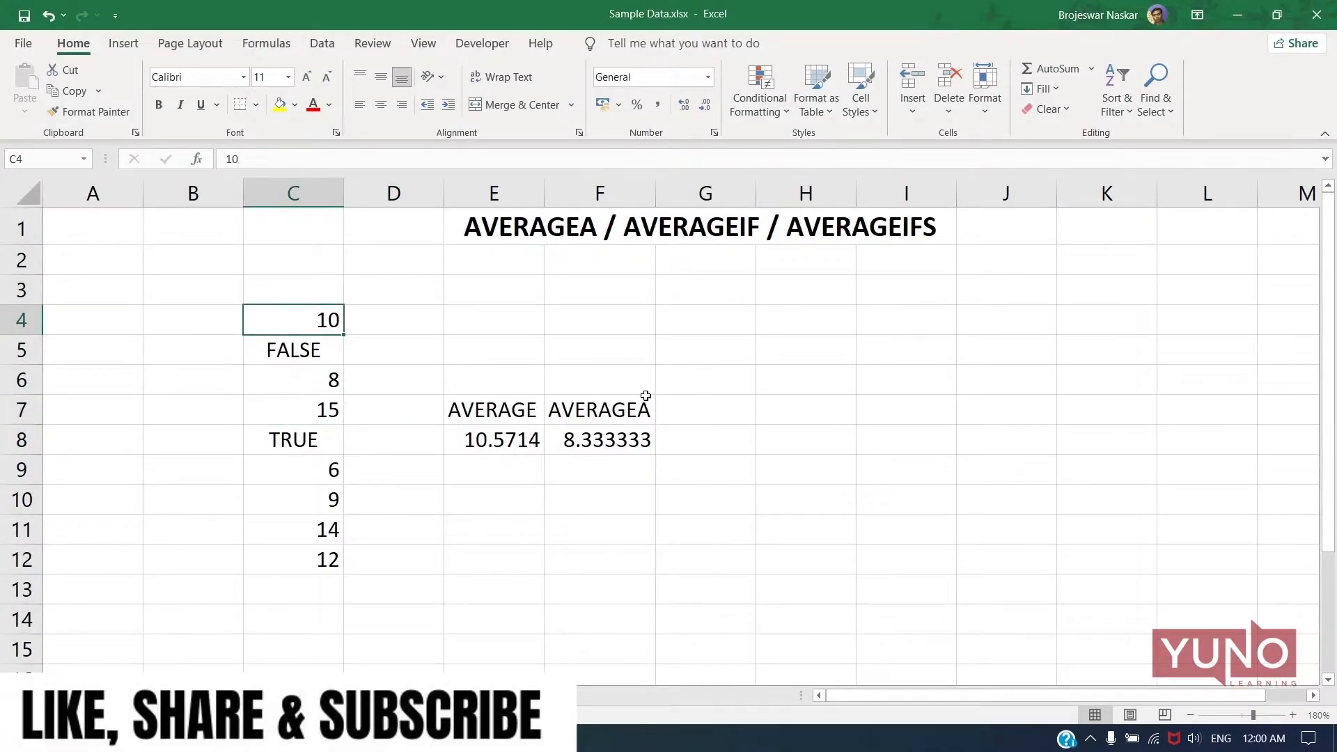
pyautogui.hotkey('ctrl', 'shift', 'Down')
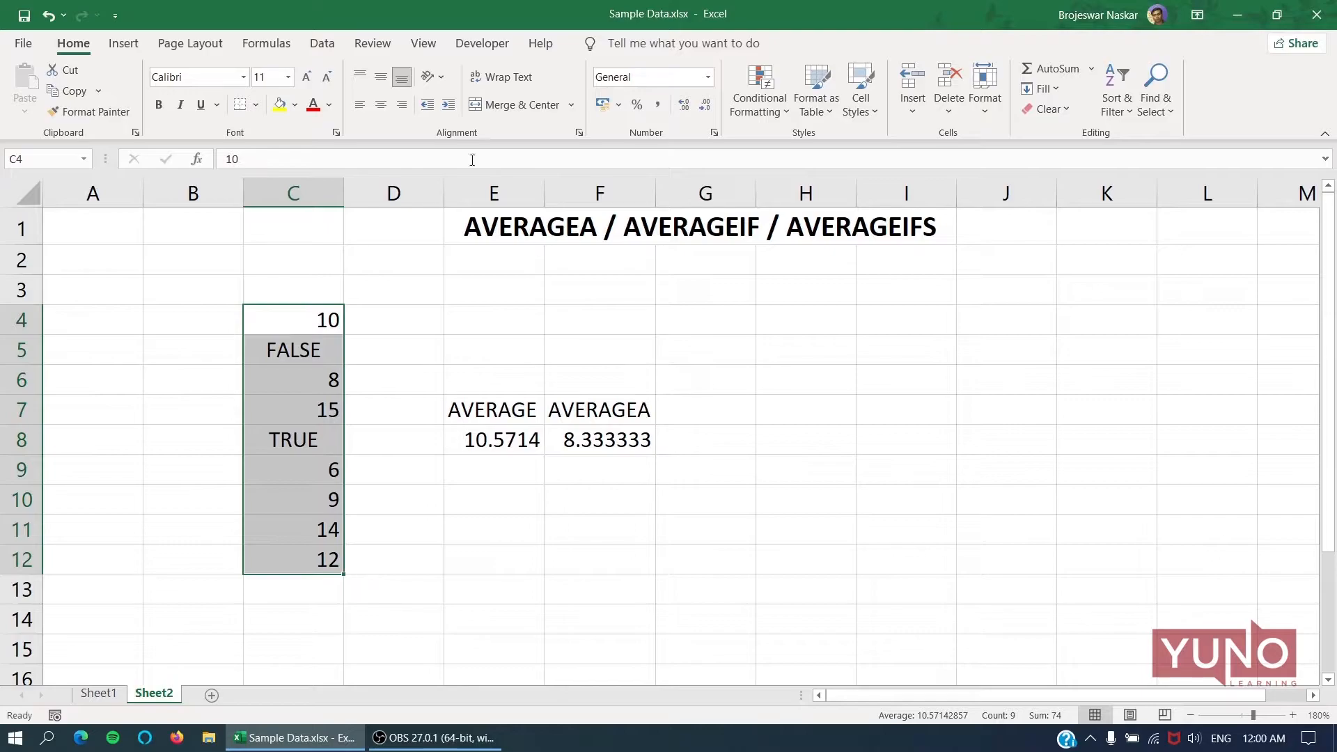
# - Enter the manual total 75 in F12 and divide it by the count of all entries with =F12/9 in G12
pyautogui.click(576, 562)
pyautogui.write('75')
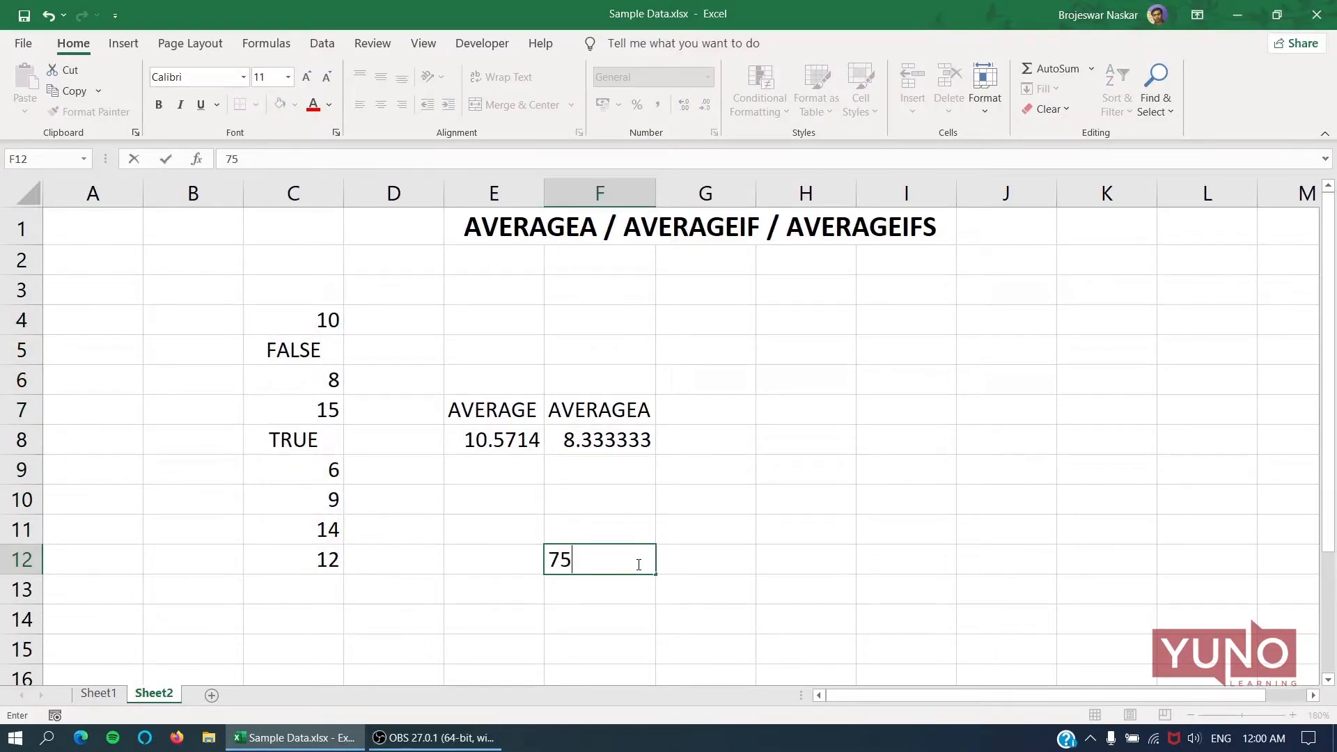
pyautogui.press('Return')
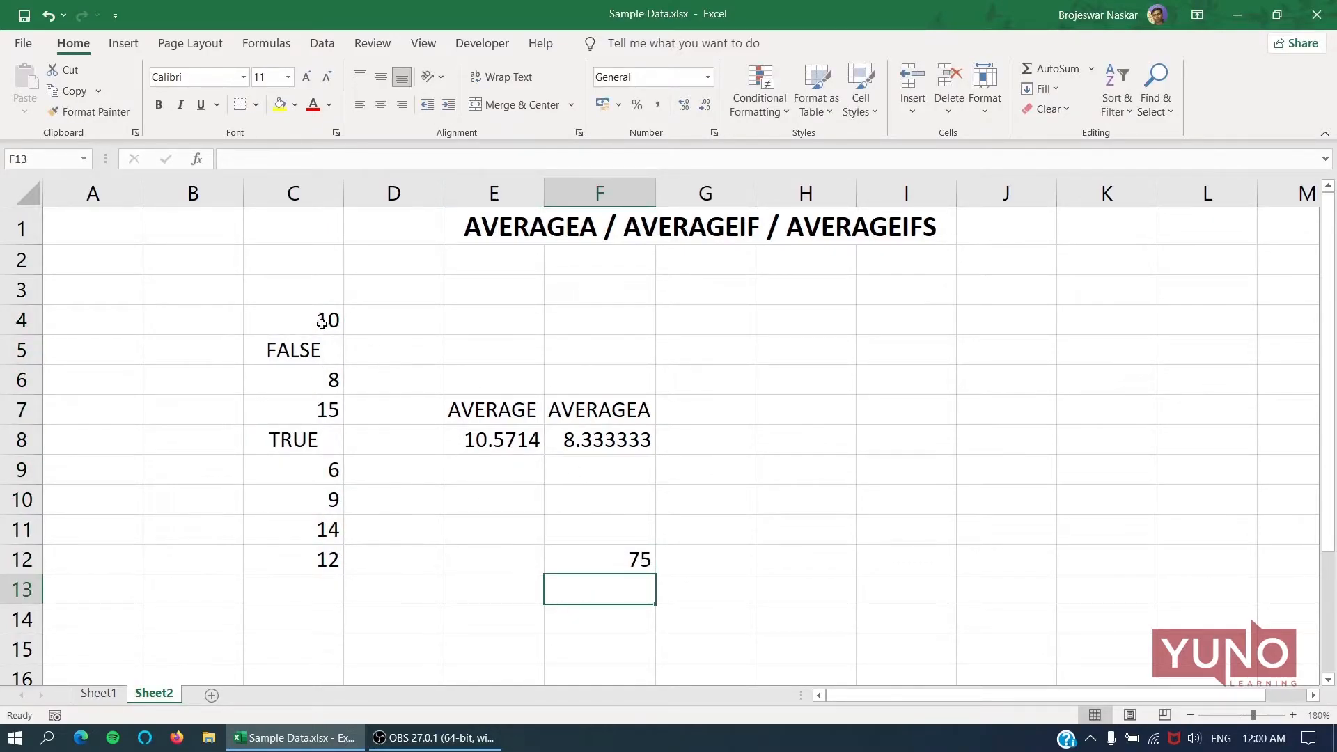
pyautogui.moveTo(273, 320); pyautogui.dragTo(287, 571)
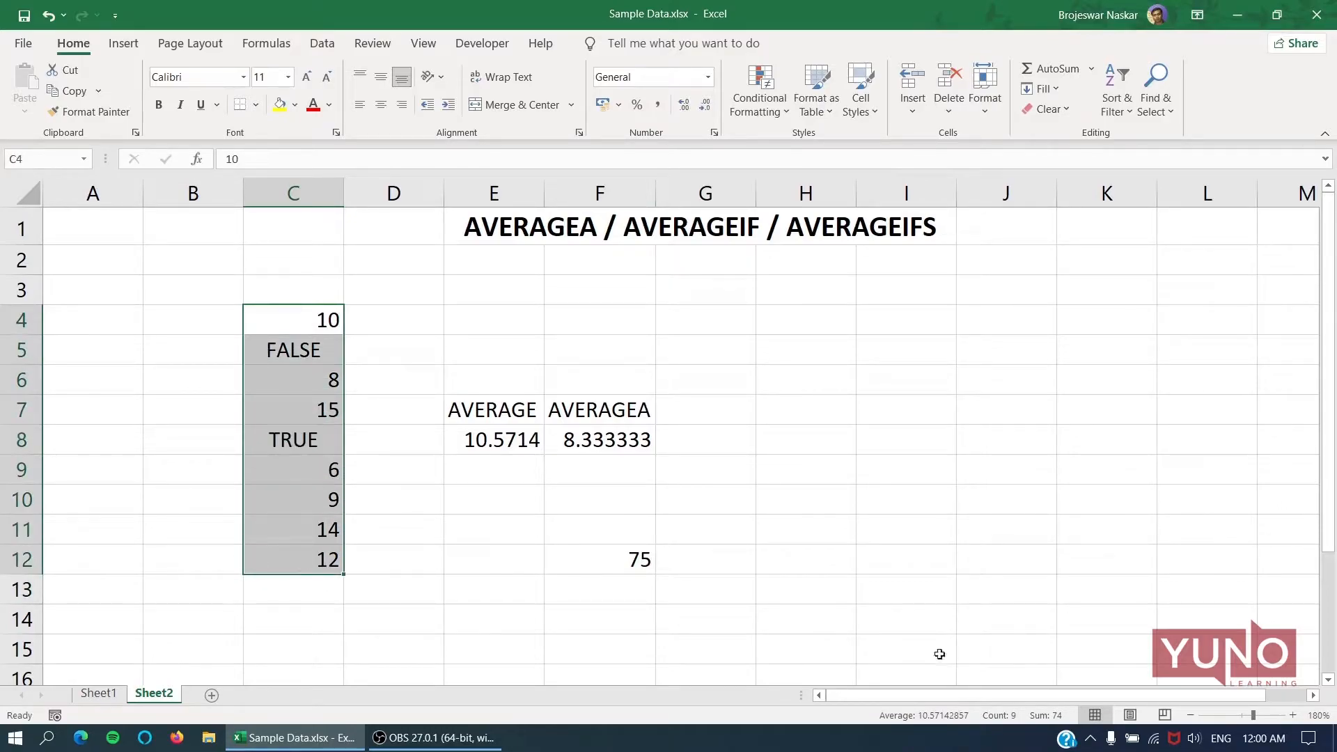
pyautogui.click(696, 561)
pyautogui.write('=')
pyautogui.click(637, 555)
pyautogui.write('/')
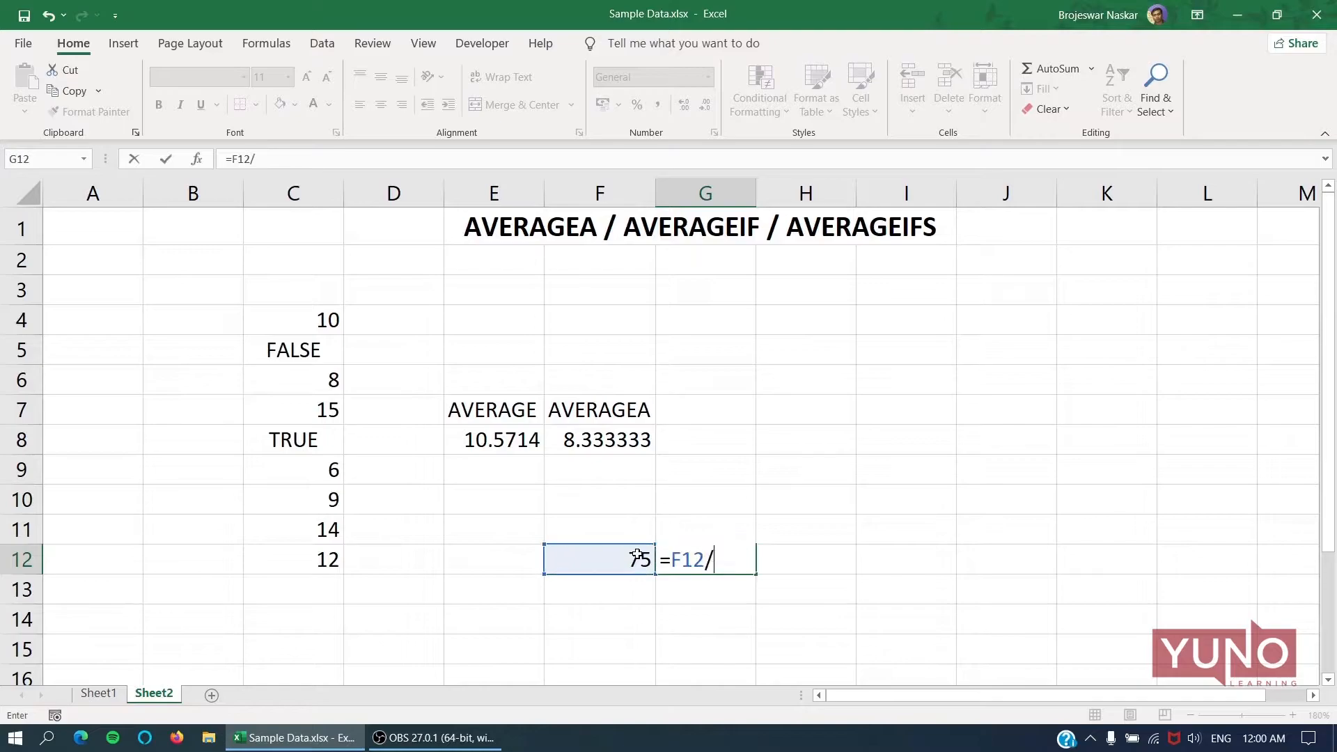
pyautogui.write('9')
pyautogui.press('Return')
# - Compare the manual average in G12 with the AVERAGEA result in F8
pyautogui.click(704, 553)
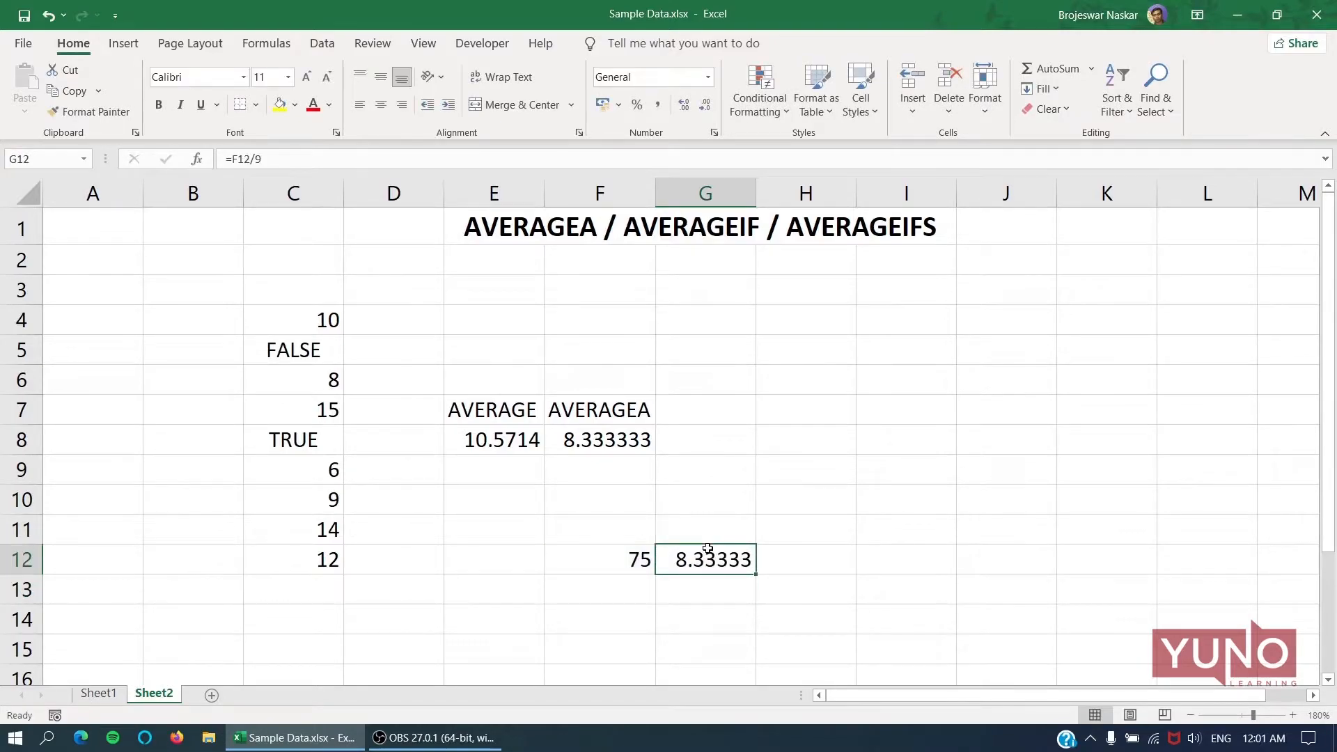
pyautogui.click(597, 438)
pyautogui.click(701, 563)
pyautogui.click(592, 441)
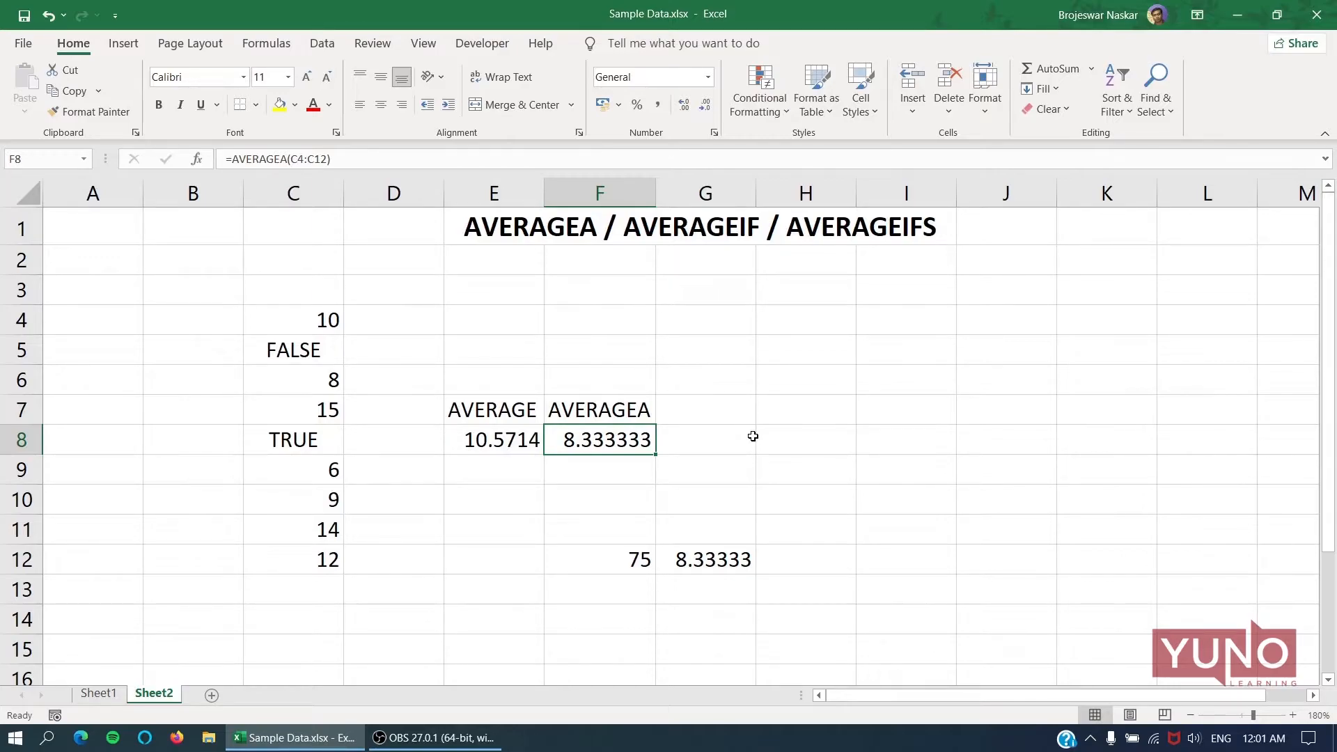
# - Replace the logical value FALSE in C5 with the text ABC
pyautogui.press('Left')
pyautogui.press('Left')
pyautogui.press('Left')
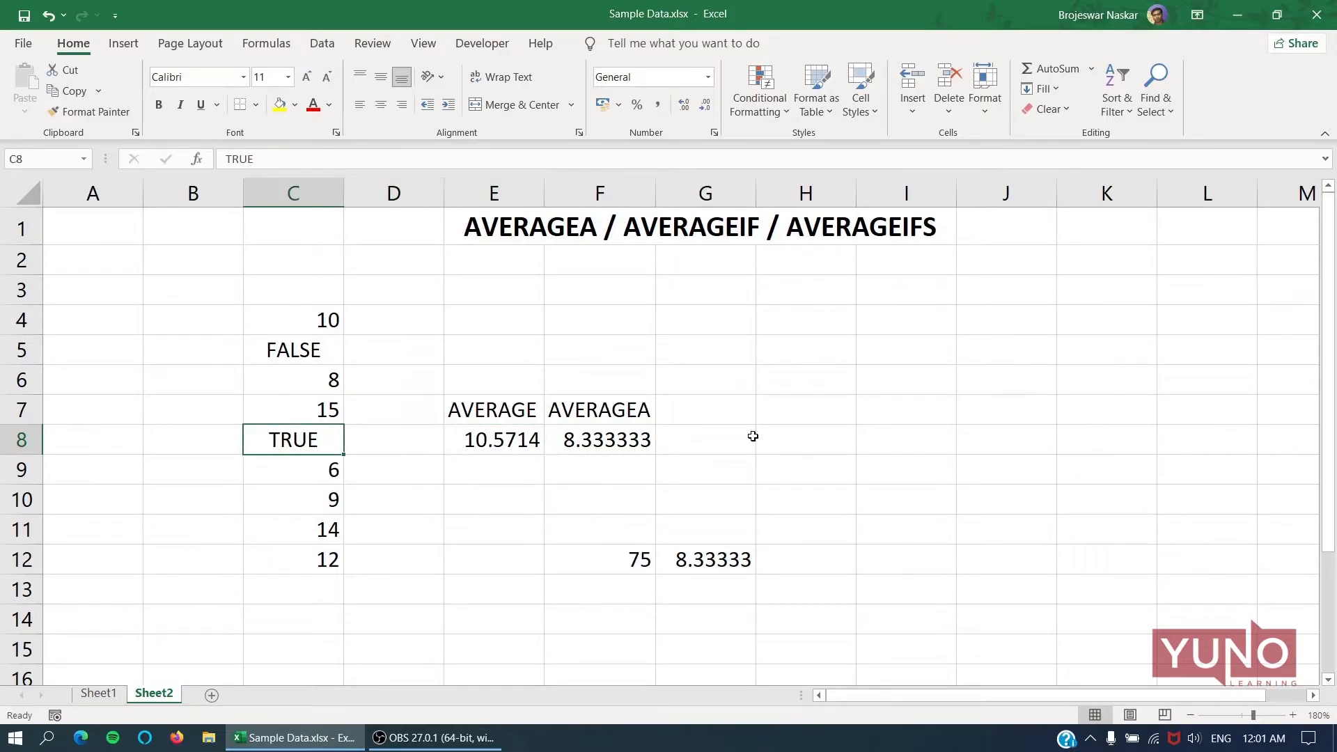
pyautogui.press('Up')
pyautogui.press('Up')
pyautogui.press('Up')
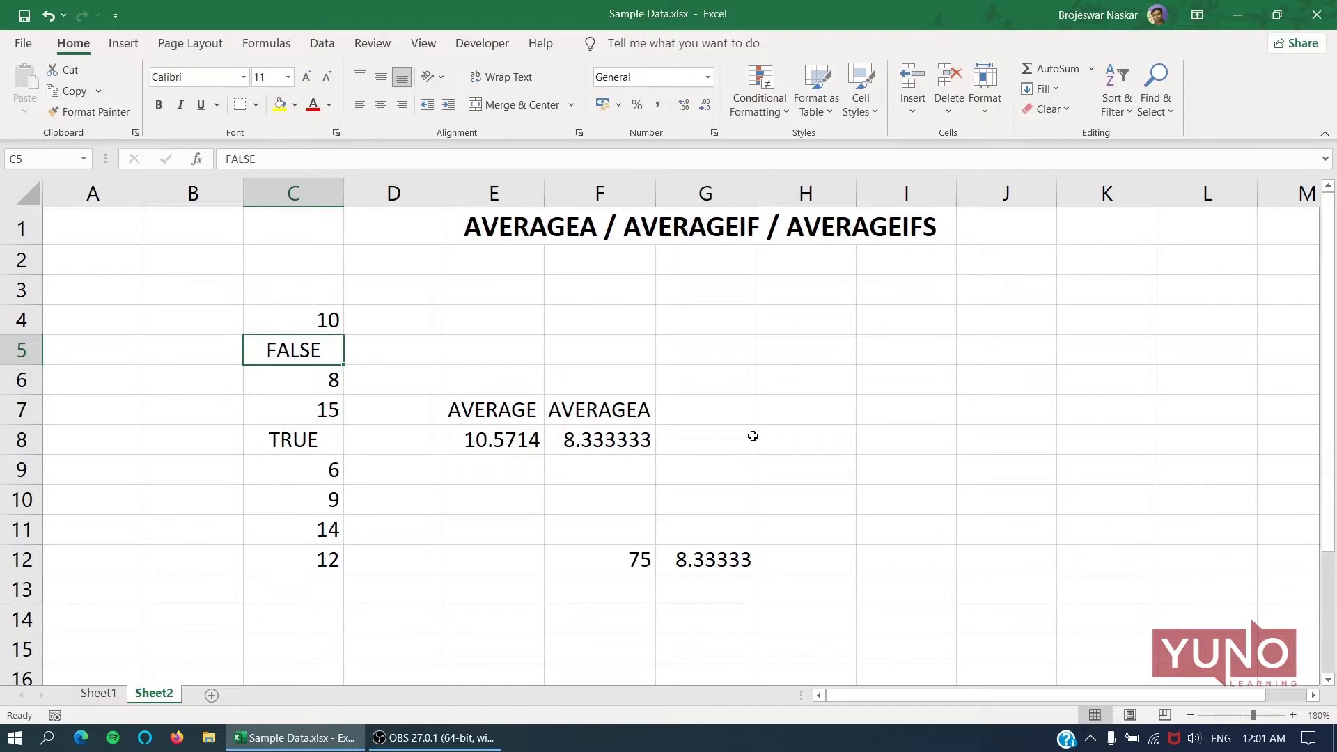
pyautogui.press('Down')
pyautogui.press('Up')
pyautogui.write('ABC')
pyautogui.press('Return')
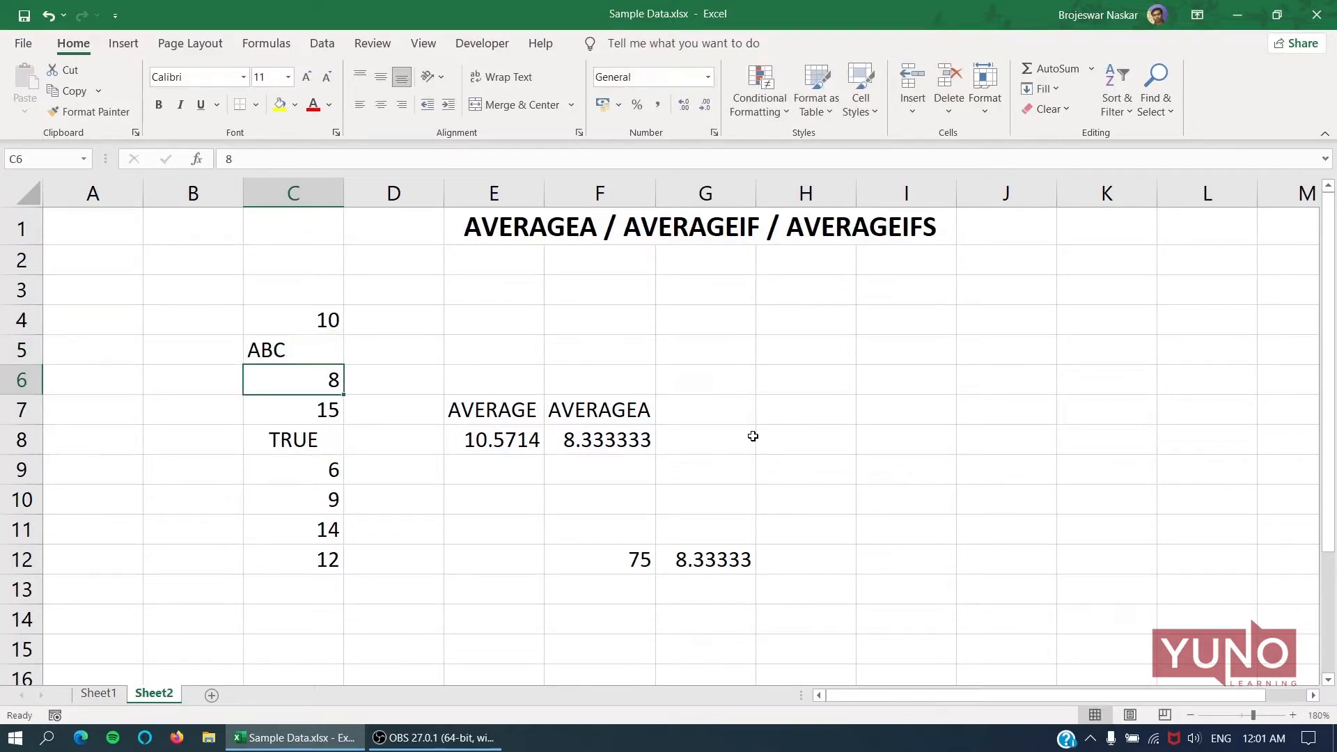
# - Replace the logical value TRUE in C8 with the text ABCD
pyautogui.press('Down')
pyautogui.press('Down')
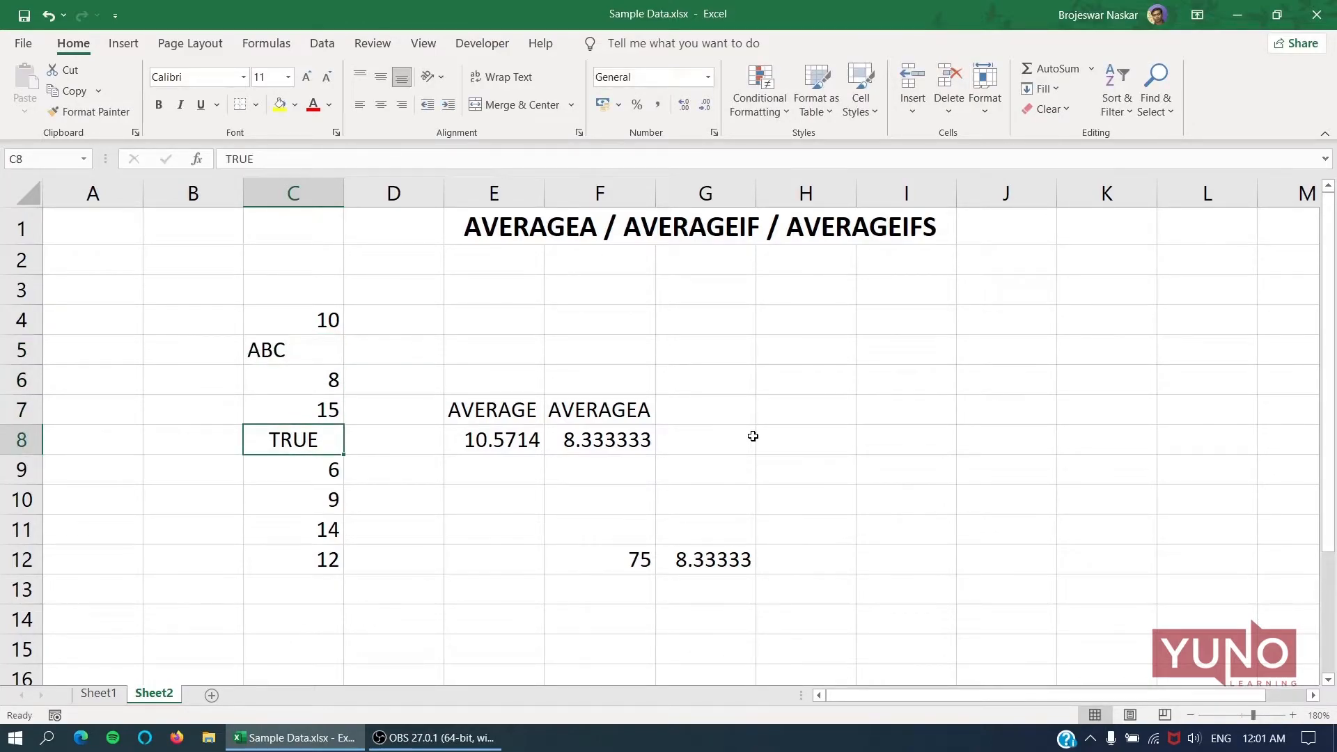
pyautogui.write('ABCD')
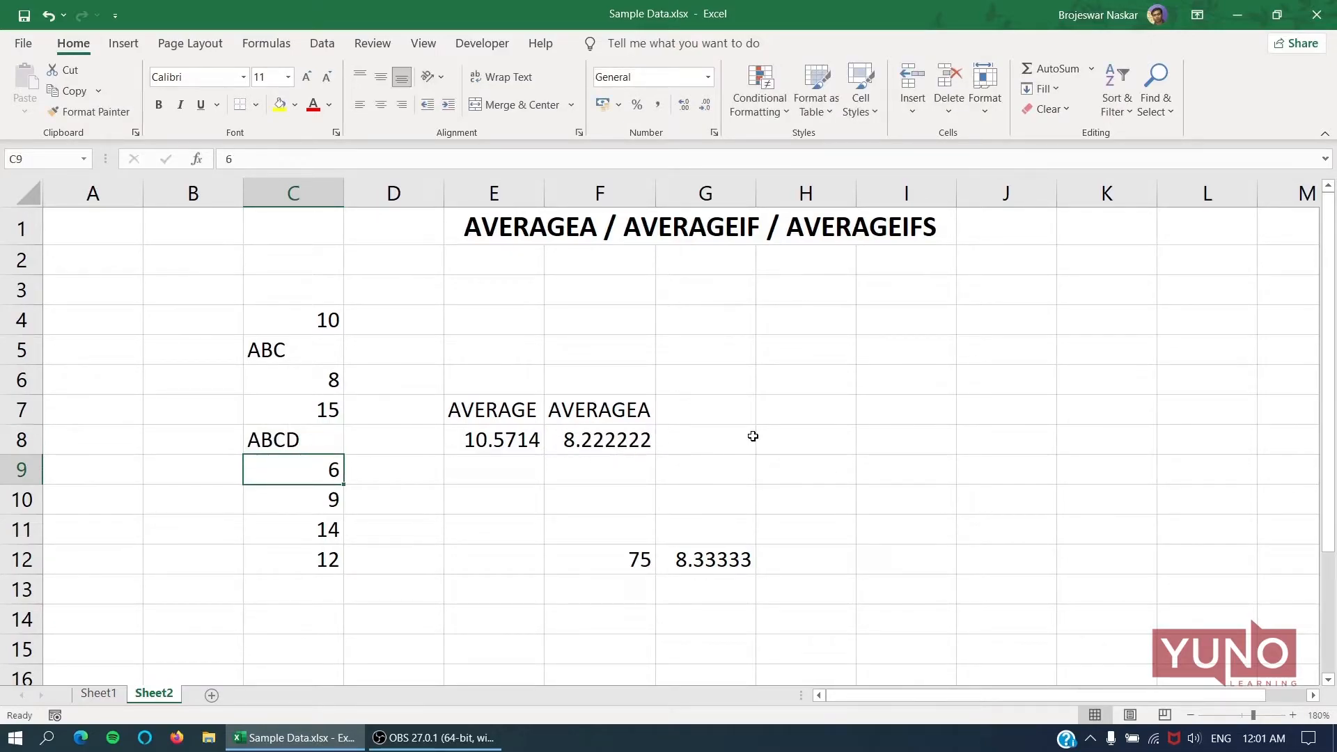
# - Review the recalculated averages in row 8 and set the manual total in F12 to 74
pyautogui.press('Up')
pyautogui.press('Right')
pyautogui.press('Right')
pyautogui.press('Right')
pyautogui.press('Left')
pyautogui.press('Left')
pyautogui.press('Left')
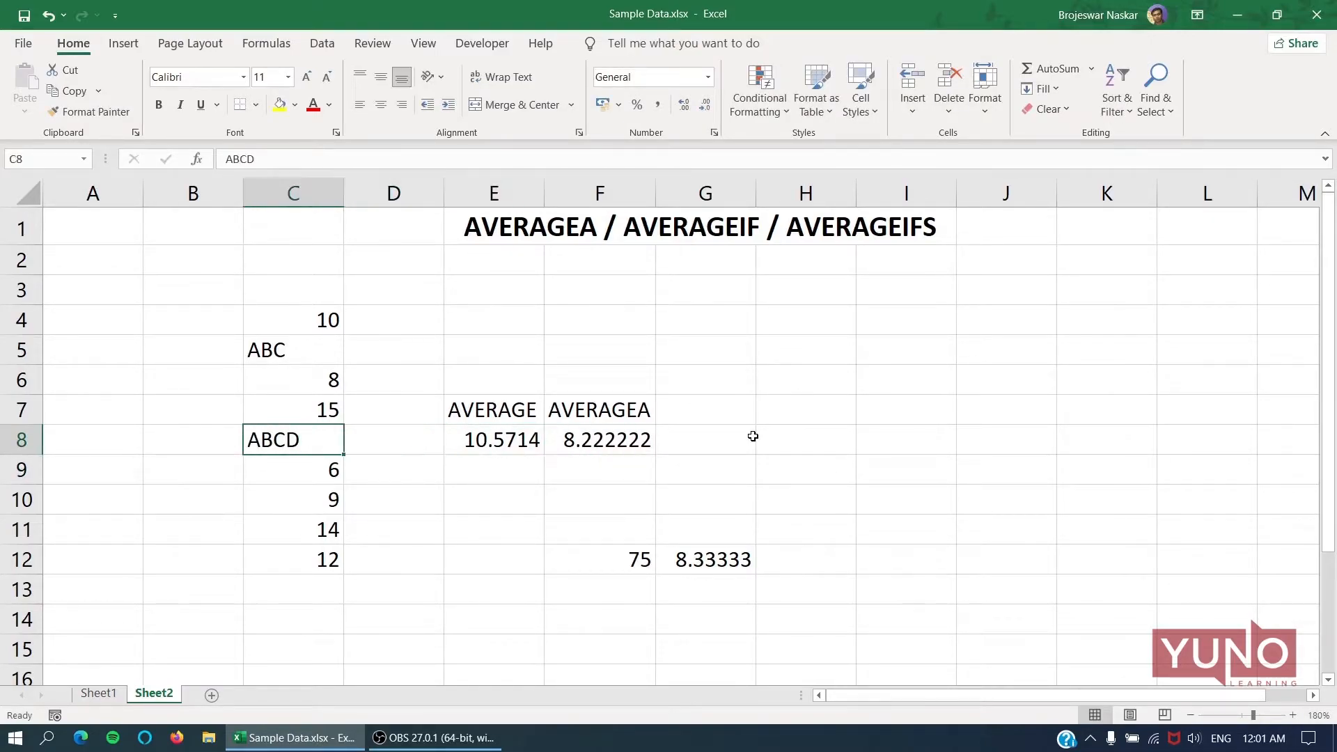
pyautogui.press('Right')
pyautogui.click(636, 557)
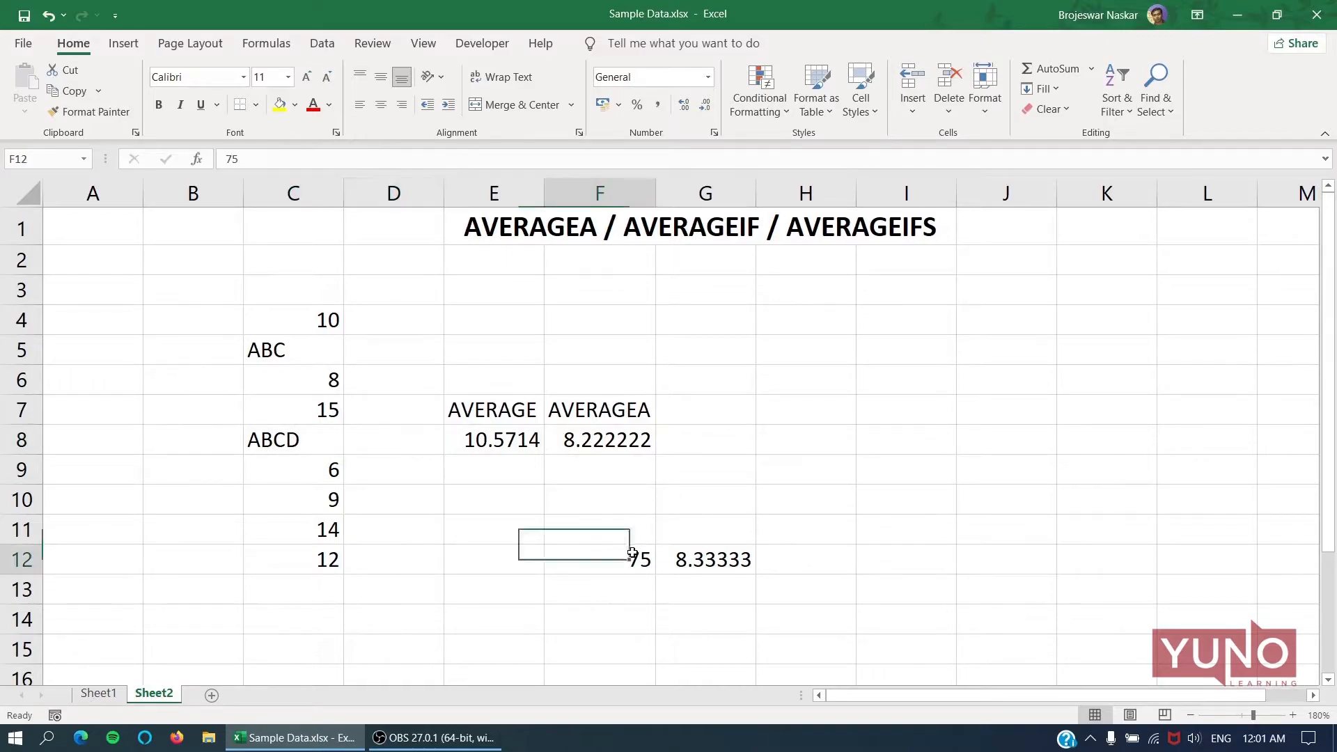
pyautogui.write('74')
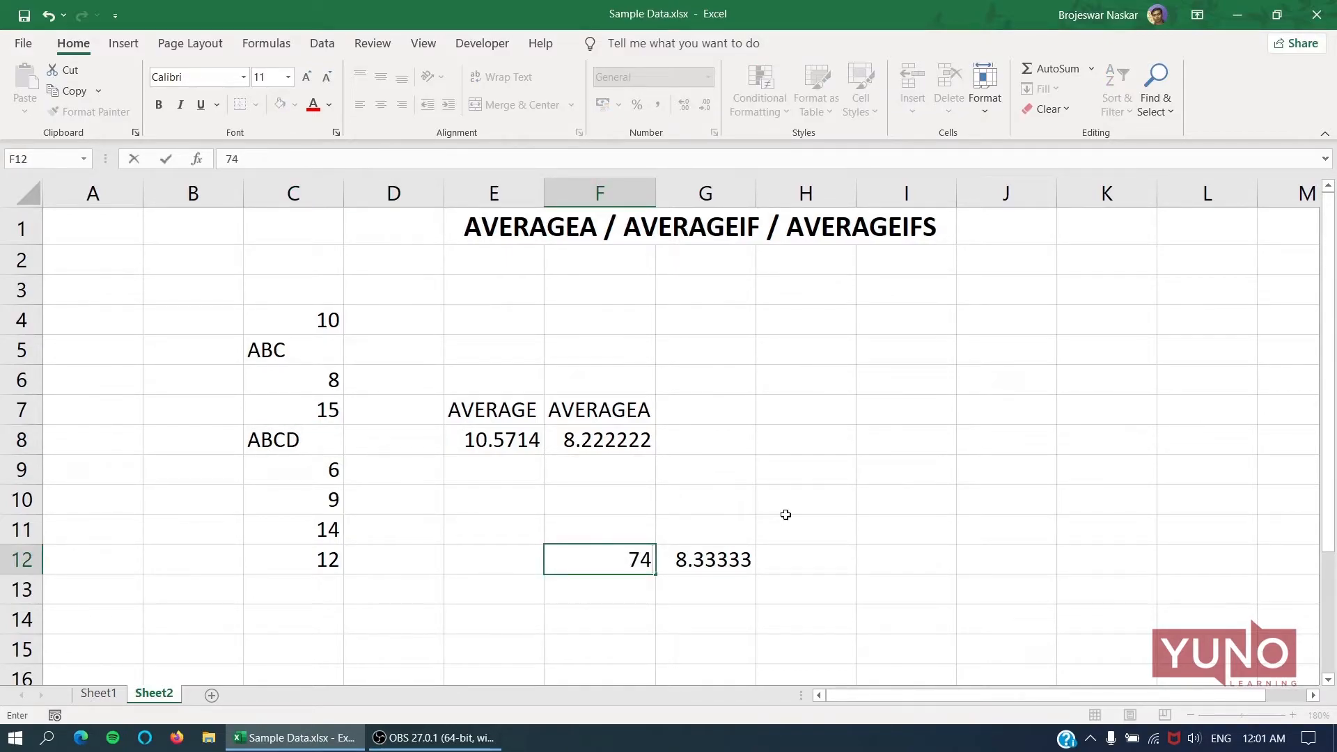
pyautogui.press('Return')
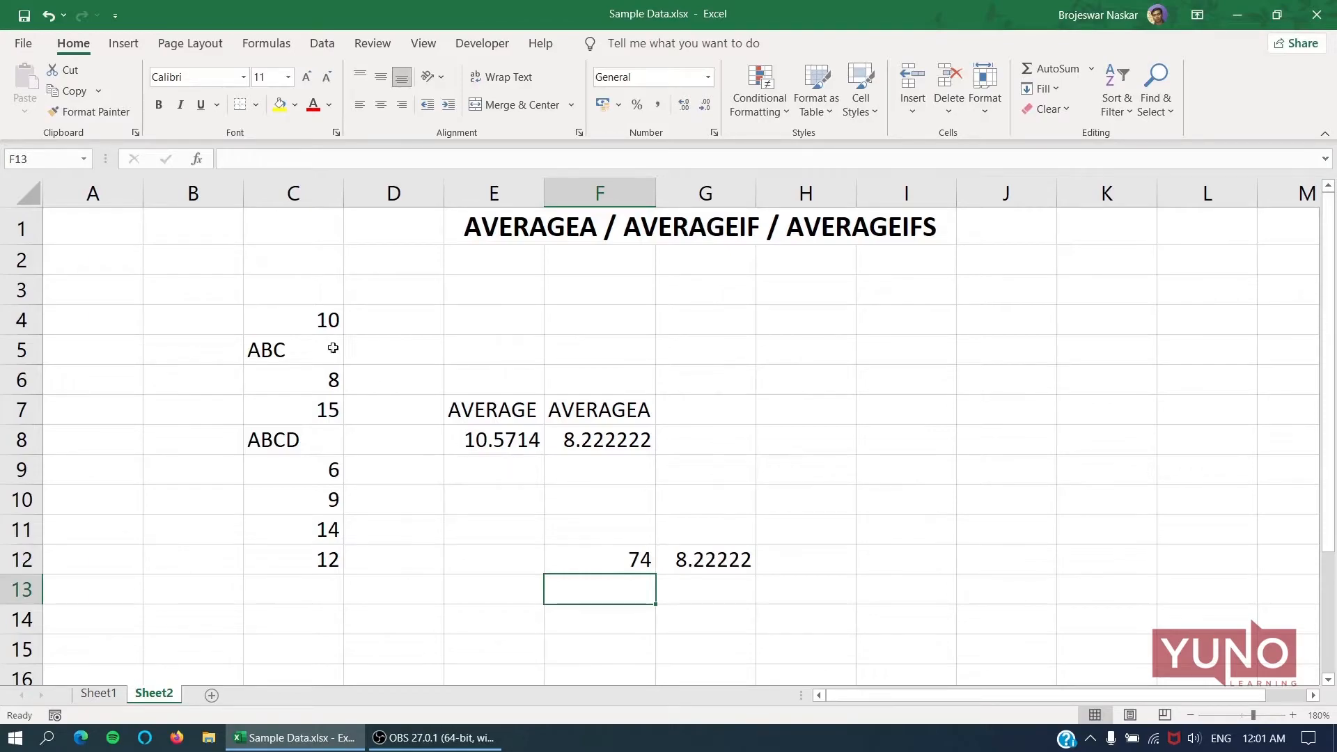
# - Check the selection statistics of C4:C12 and compare the manual average in G12 with the AVERAGEA result in F8
pyautogui.moveTo(311, 316); pyautogui.dragTo(299, 552)
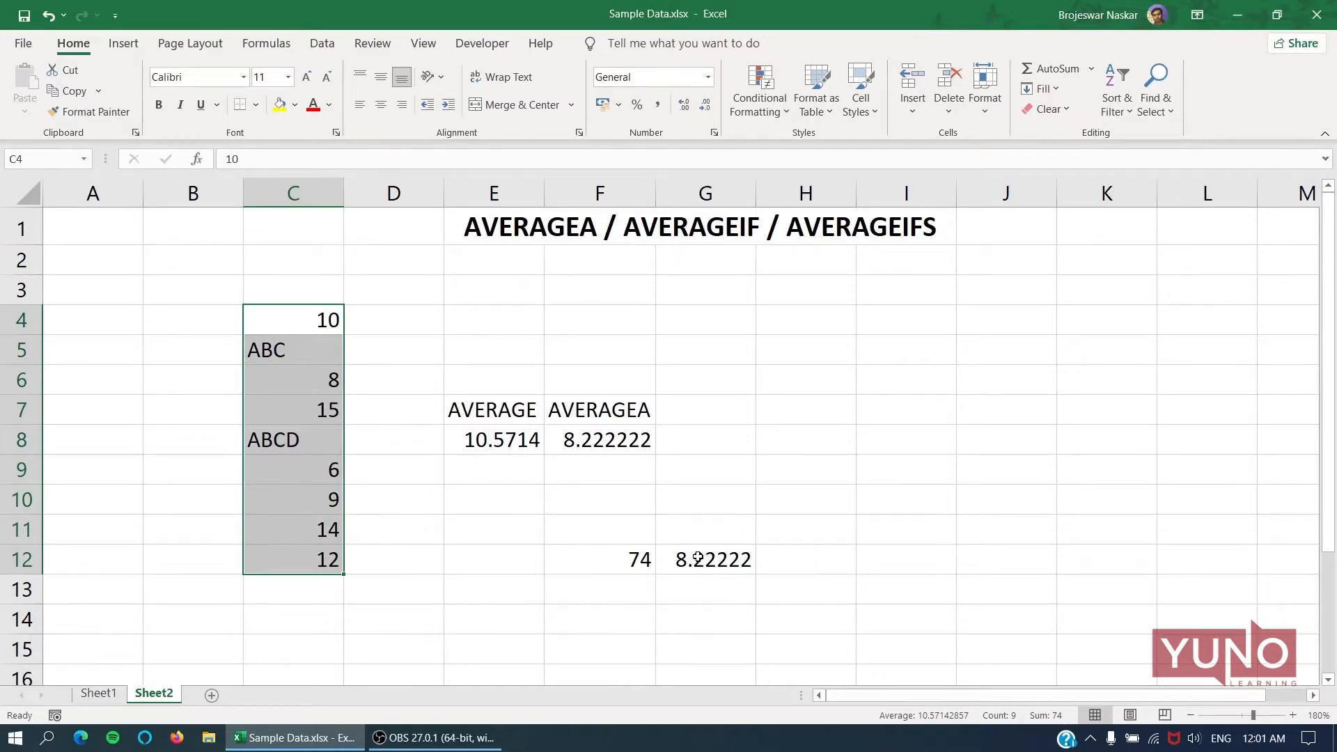
pyautogui.click(300, 442)
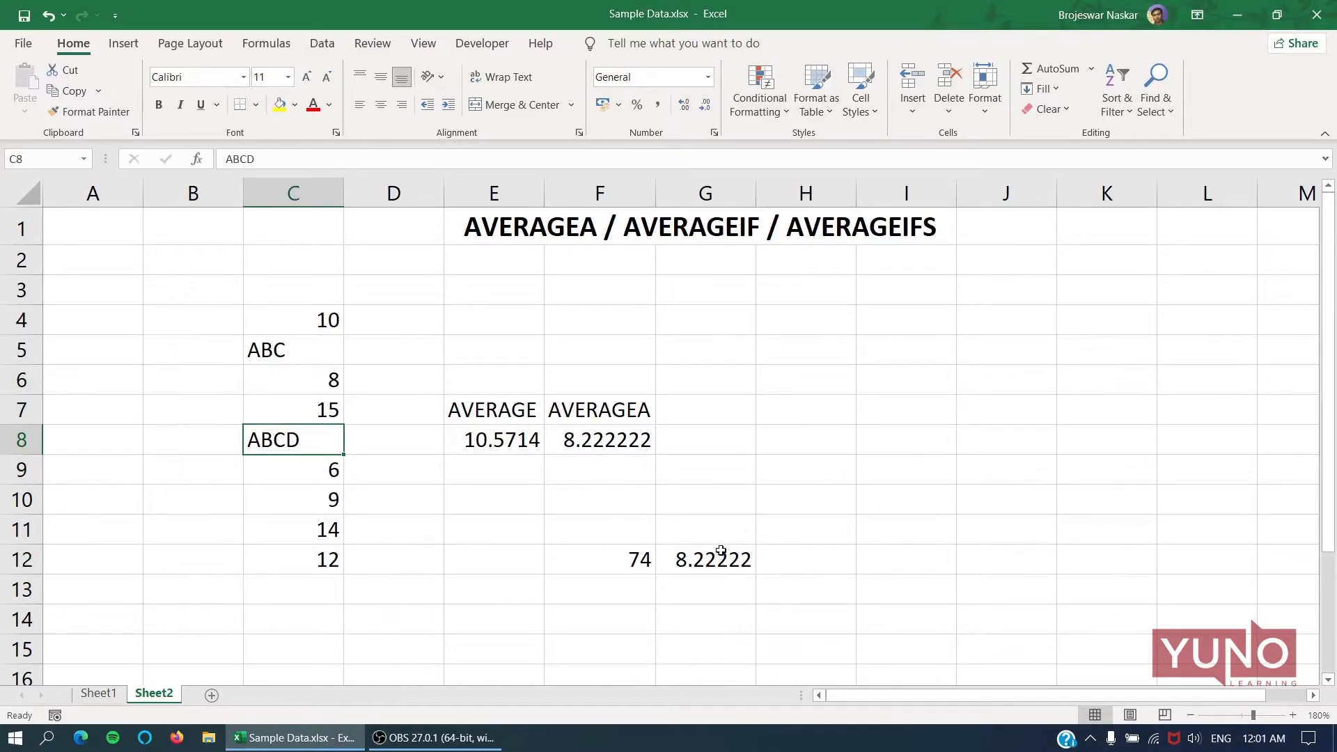
pyautogui.click(721, 550)
pyautogui.click(620, 428)
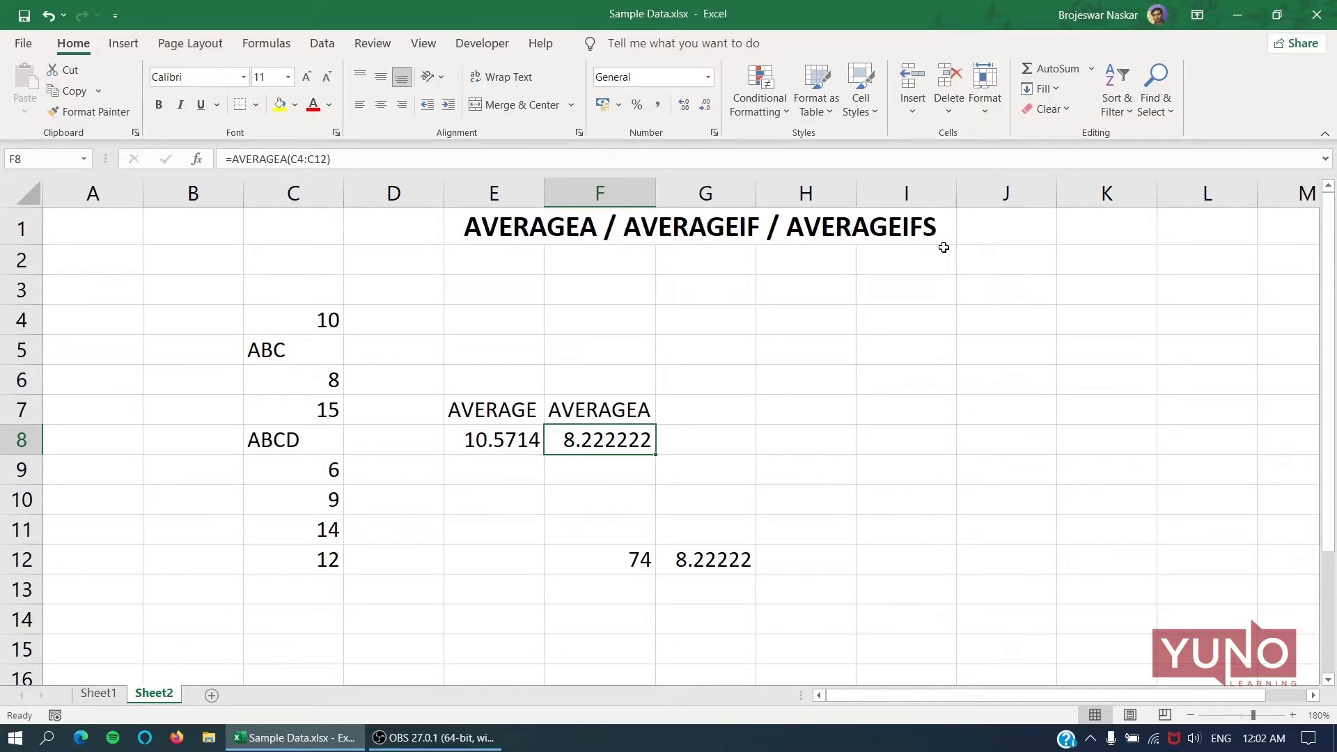
pyautogui.click(705, 295)
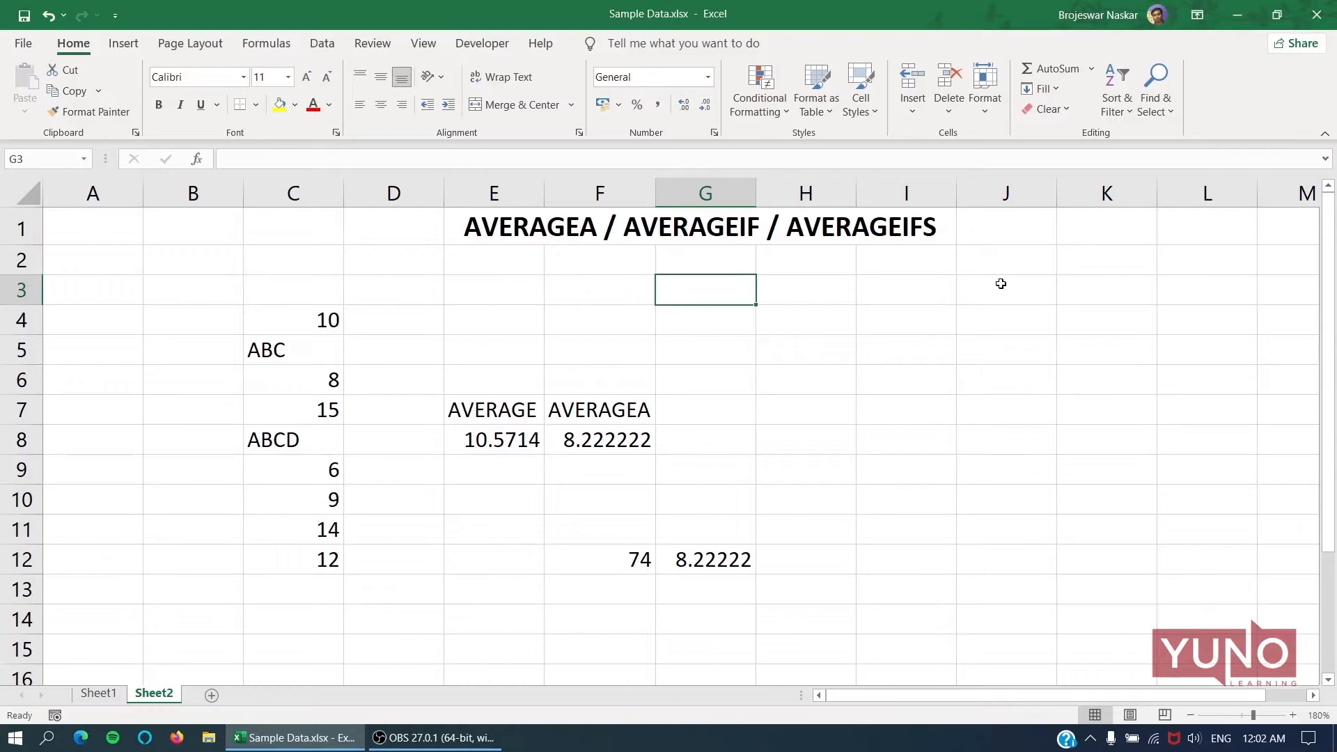
pyautogui.click(726, 426)
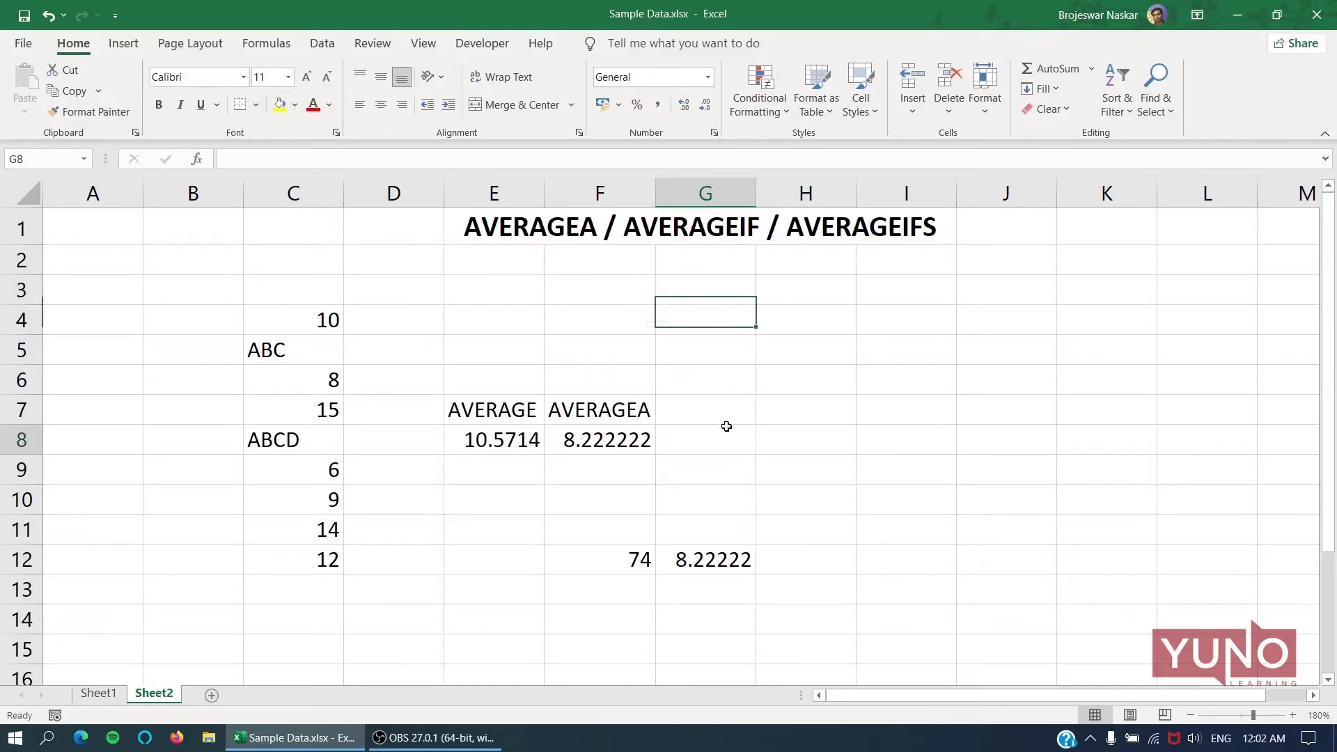
# - Switch to Sheet1 and examine the existing formula in H4 beside the start date criterion
pyautogui.click(97, 694)
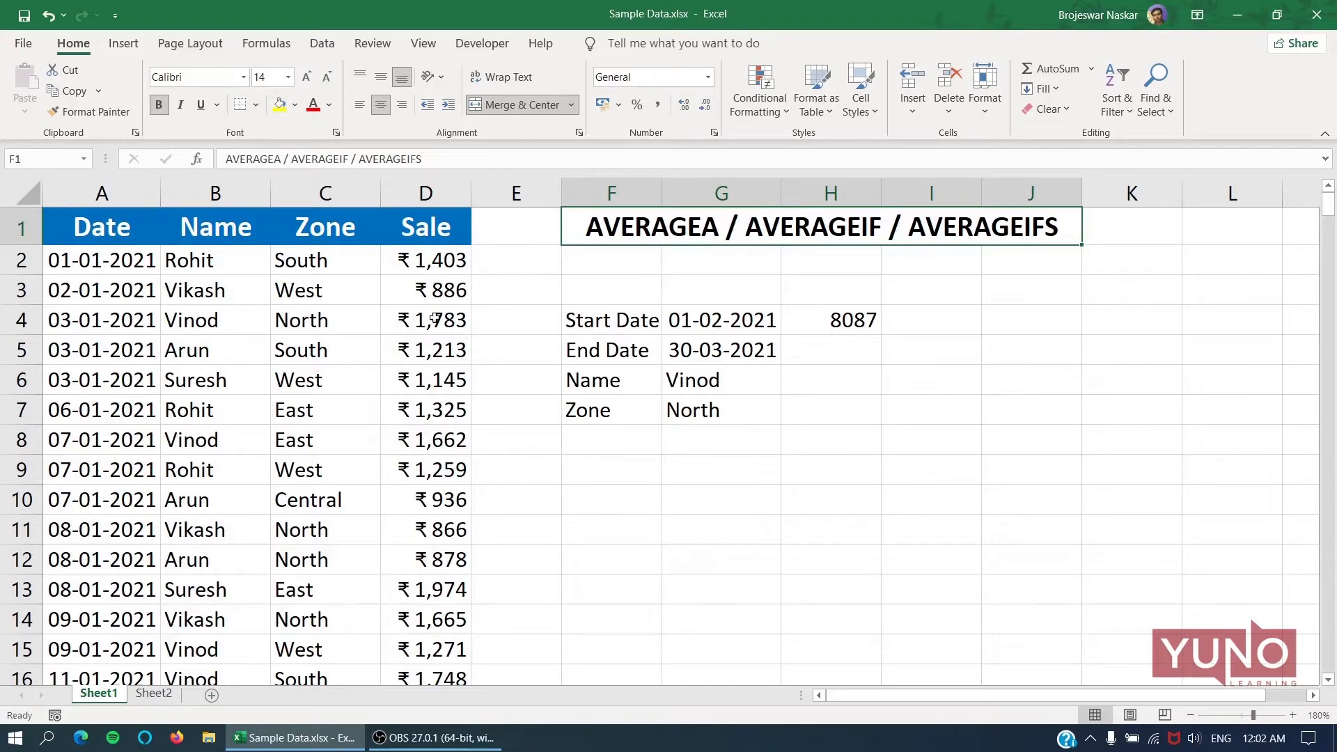
pyautogui.click(873, 330)
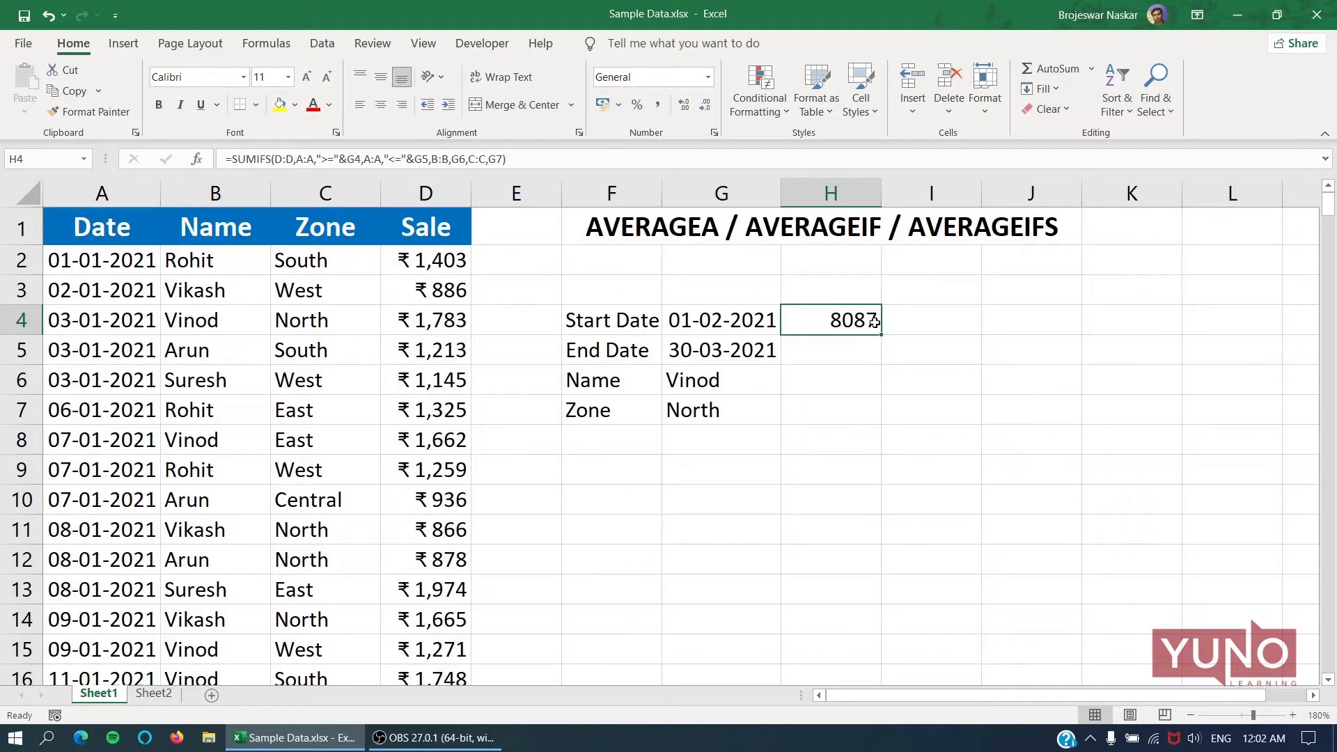
pyautogui.click(858, 349)
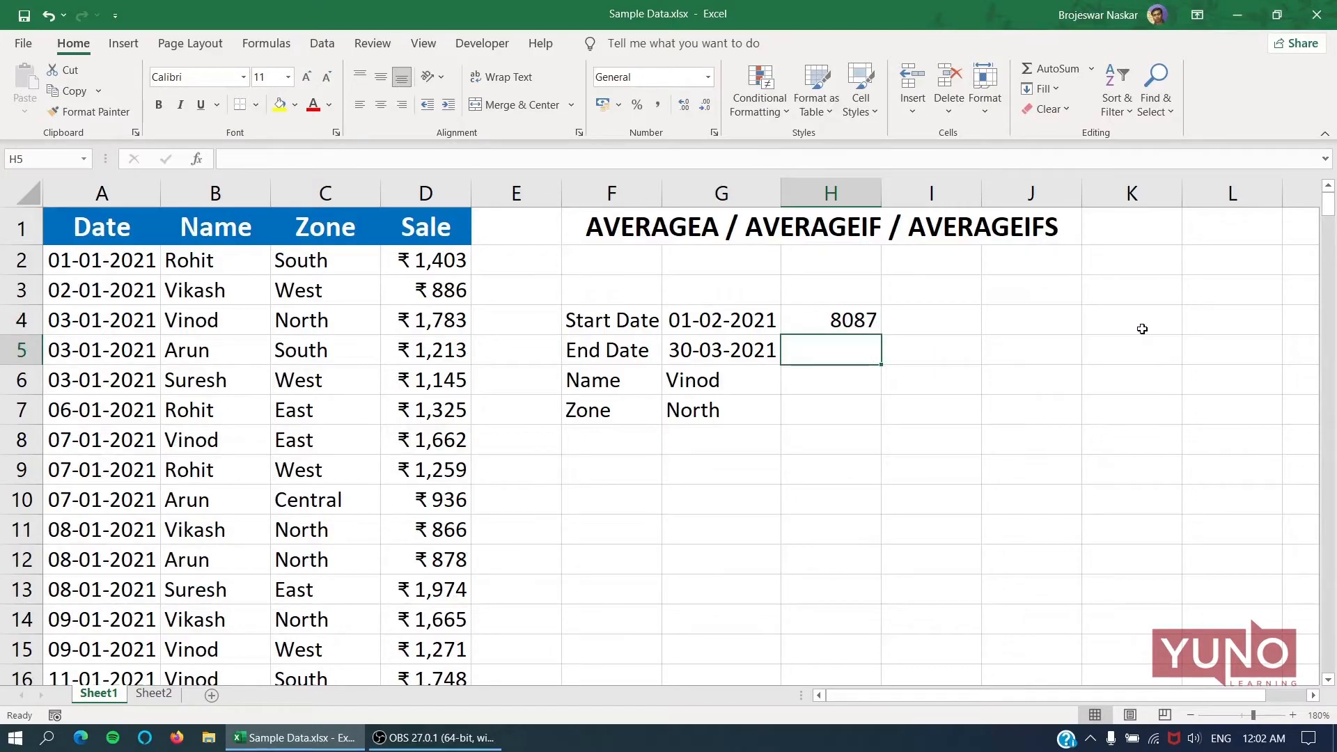
pyautogui.press('Right')
pyautogui.press('Right')
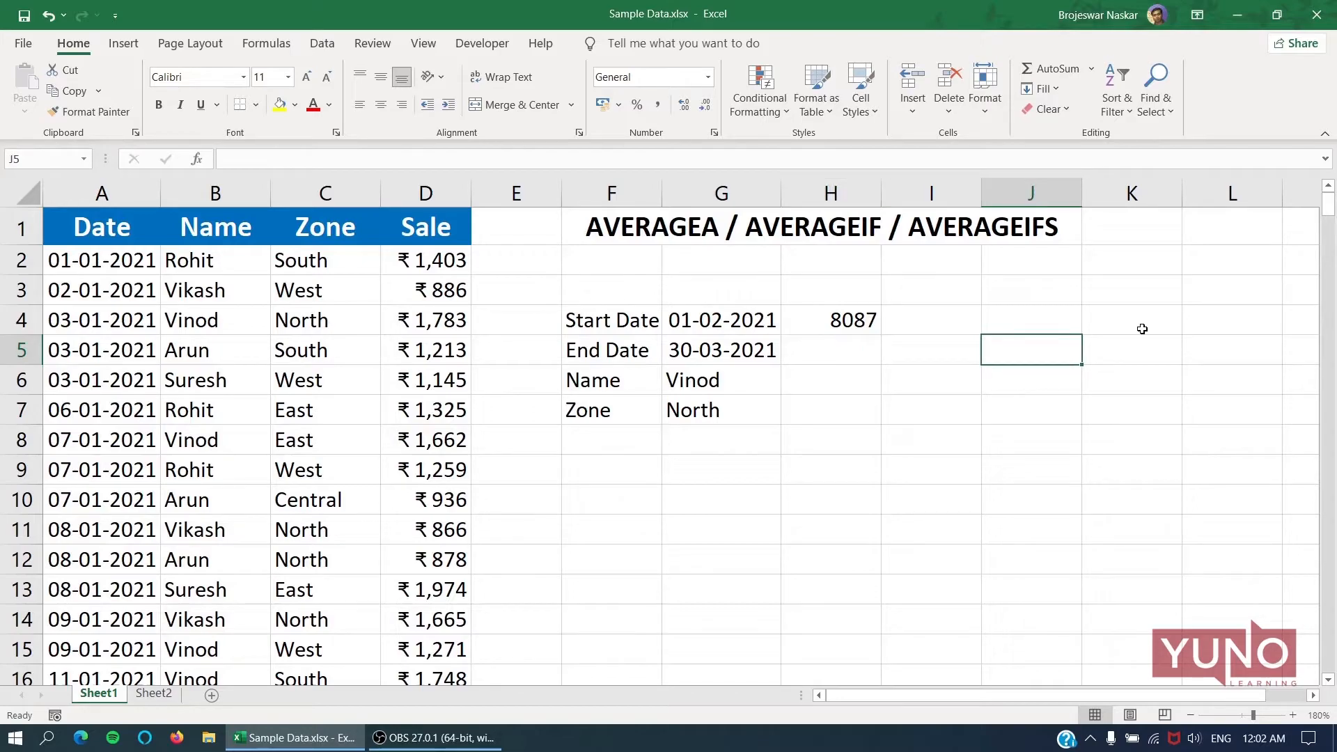
# - Enter =AVERAGEIF(B:B,G6,D:D) in H5 to average the sales for the name given in G6
pyautogui.press('Left')
pyautogui.press('Left')
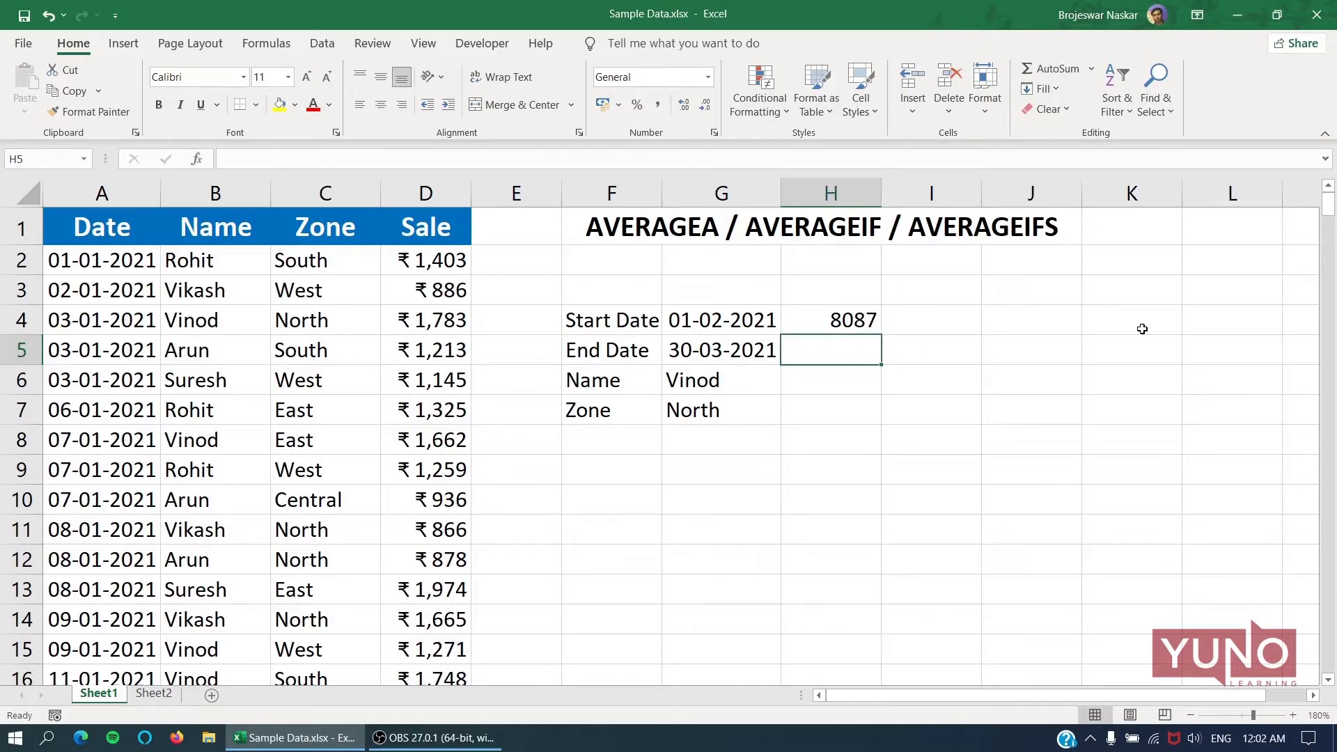
pyautogui.write('=AVE')
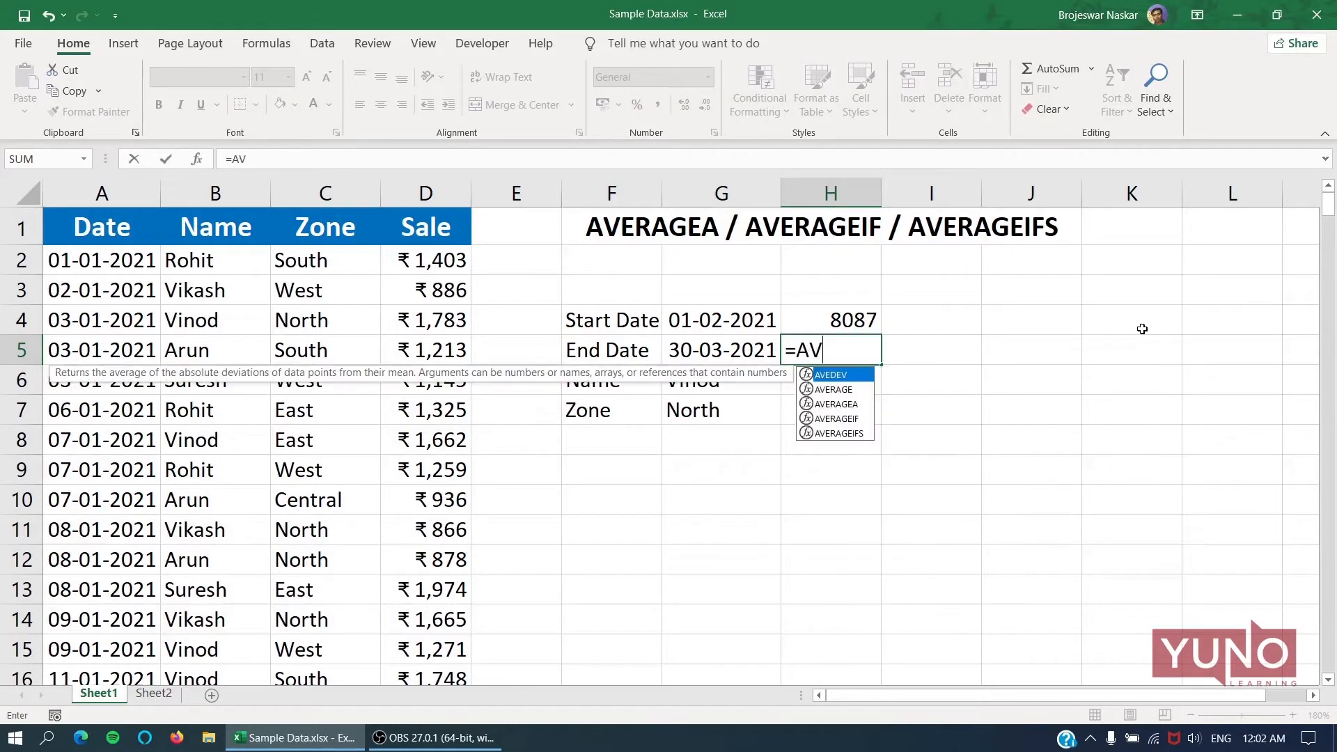
pyautogui.press('Down')
pyautogui.press('Down')
pyautogui.press('Down')
pyautogui.press('Tab')
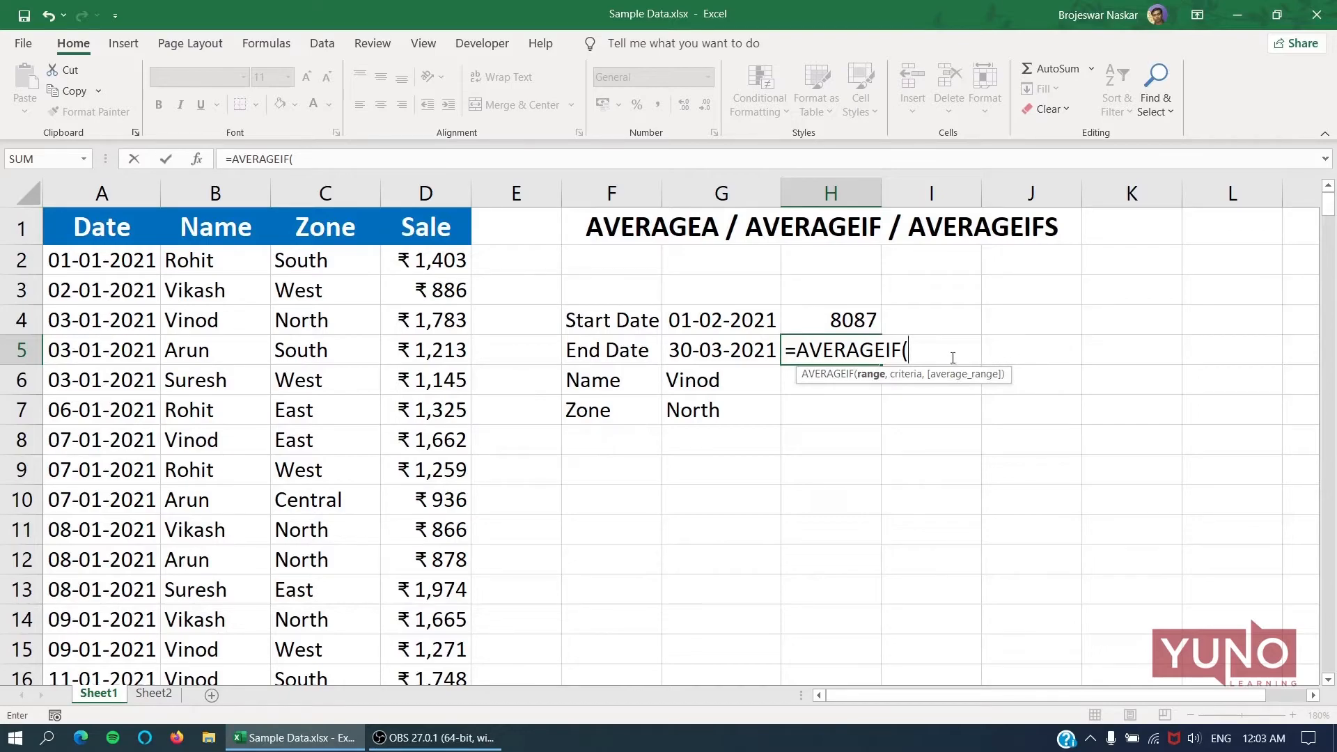
pyautogui.click(208, 190)
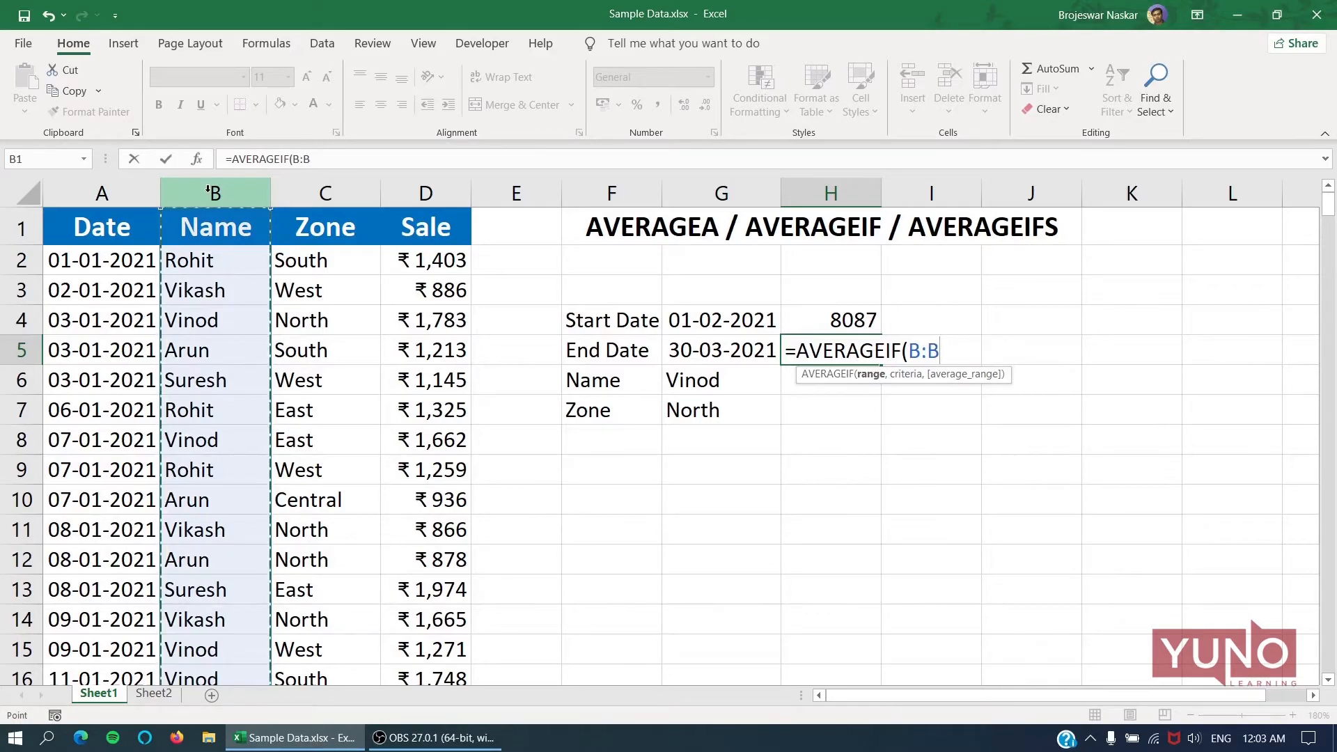
pyautogui.write(',')
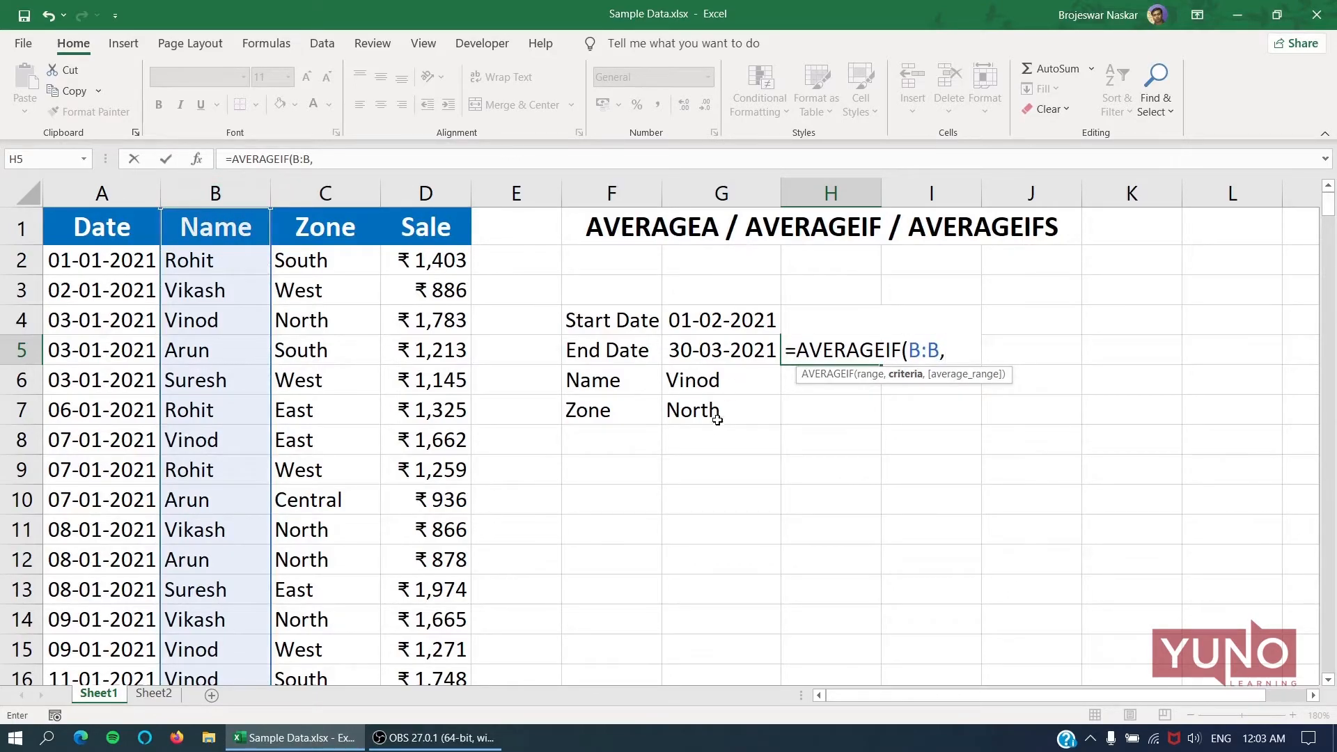
pyautogui.click(719, 380)
pyautogui.write(',')
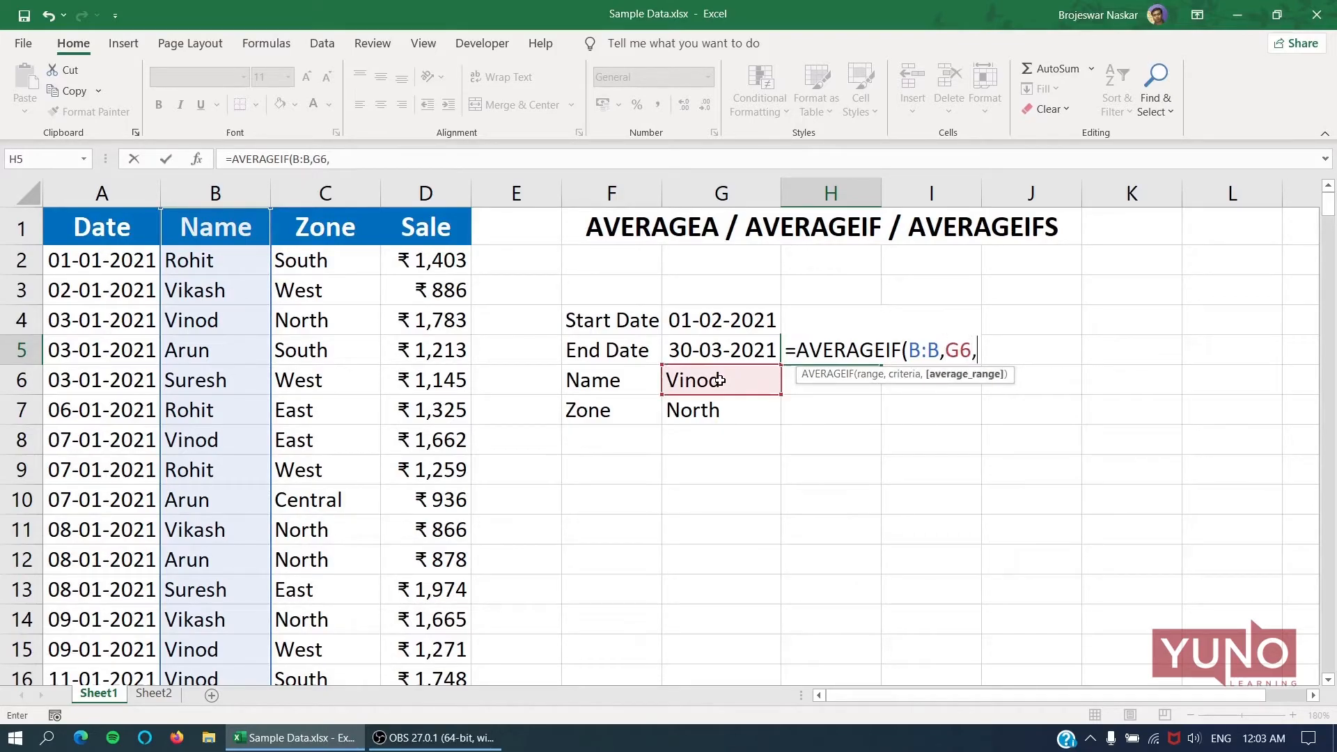
pyautogui.click(411, 183)
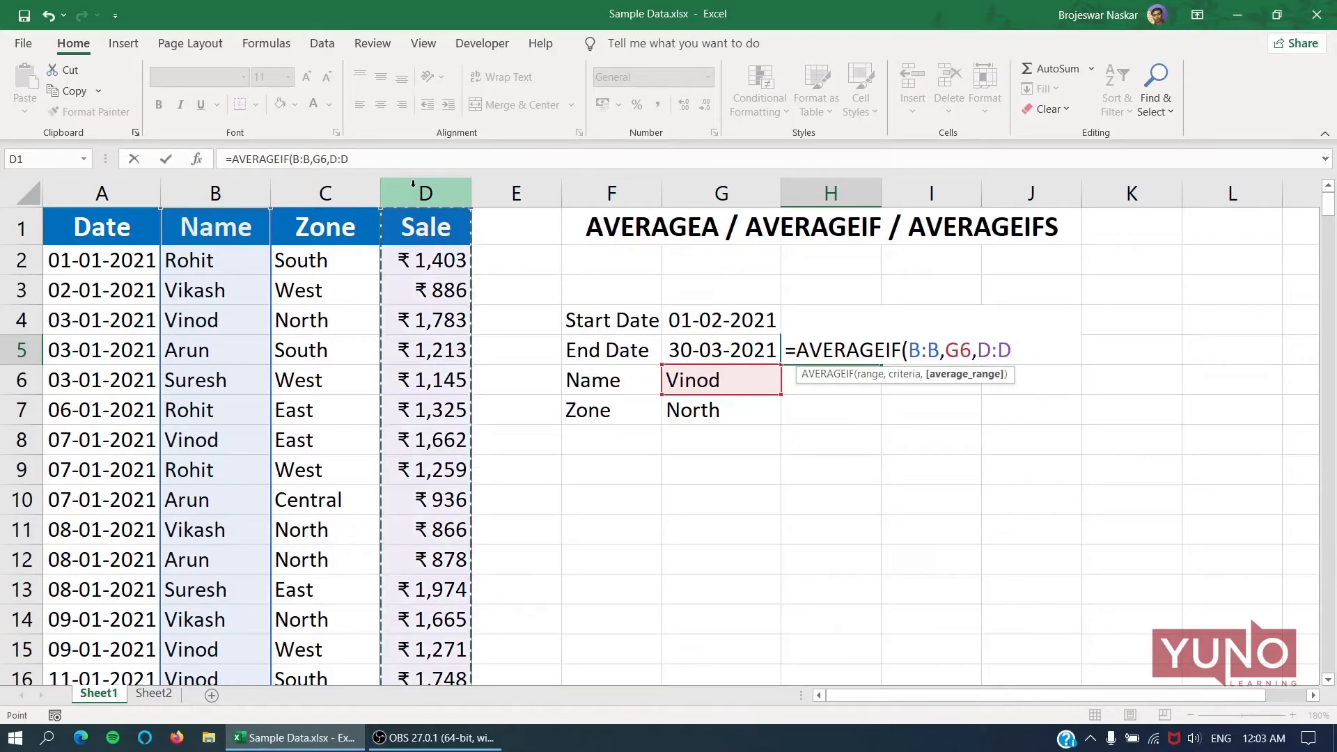
pyautogui.write(')')
pyautogui.press('Return')
pyautogui.press('Up')
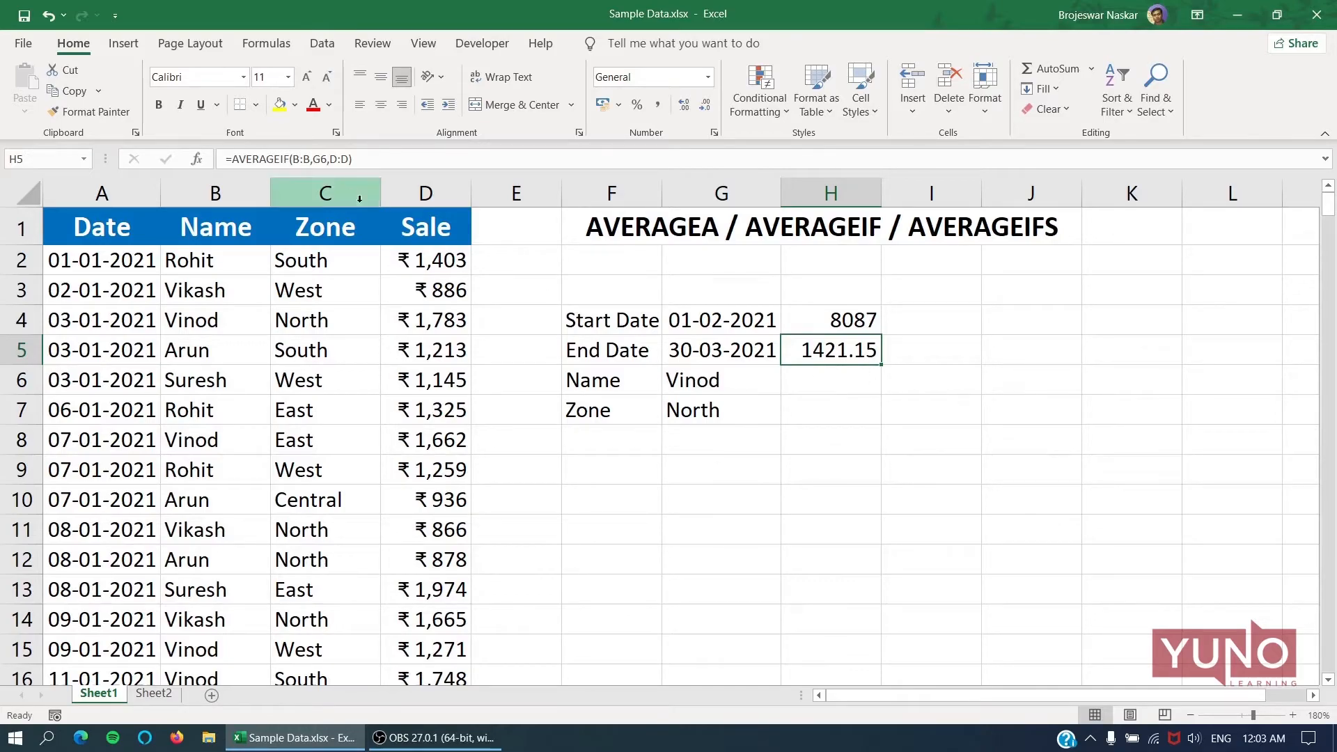
# - Add filters to the headers in A1:D1 and filter the Name column to the name given in G6
pyautogui.moveTo(418, 226); pyautogui.dragTo(85, 228)
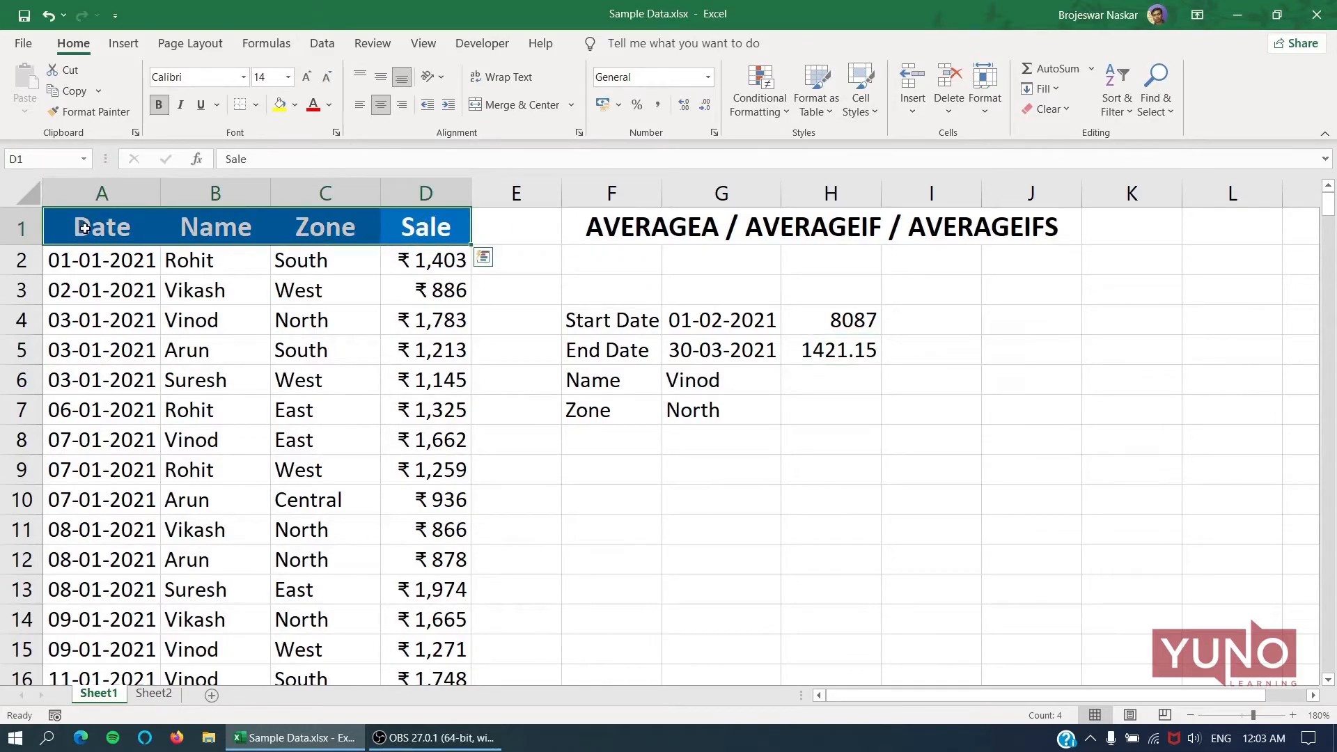
pyautogui.hotkey('ctrl', 'shift', 'l')
pyautogui.click(407, 442)
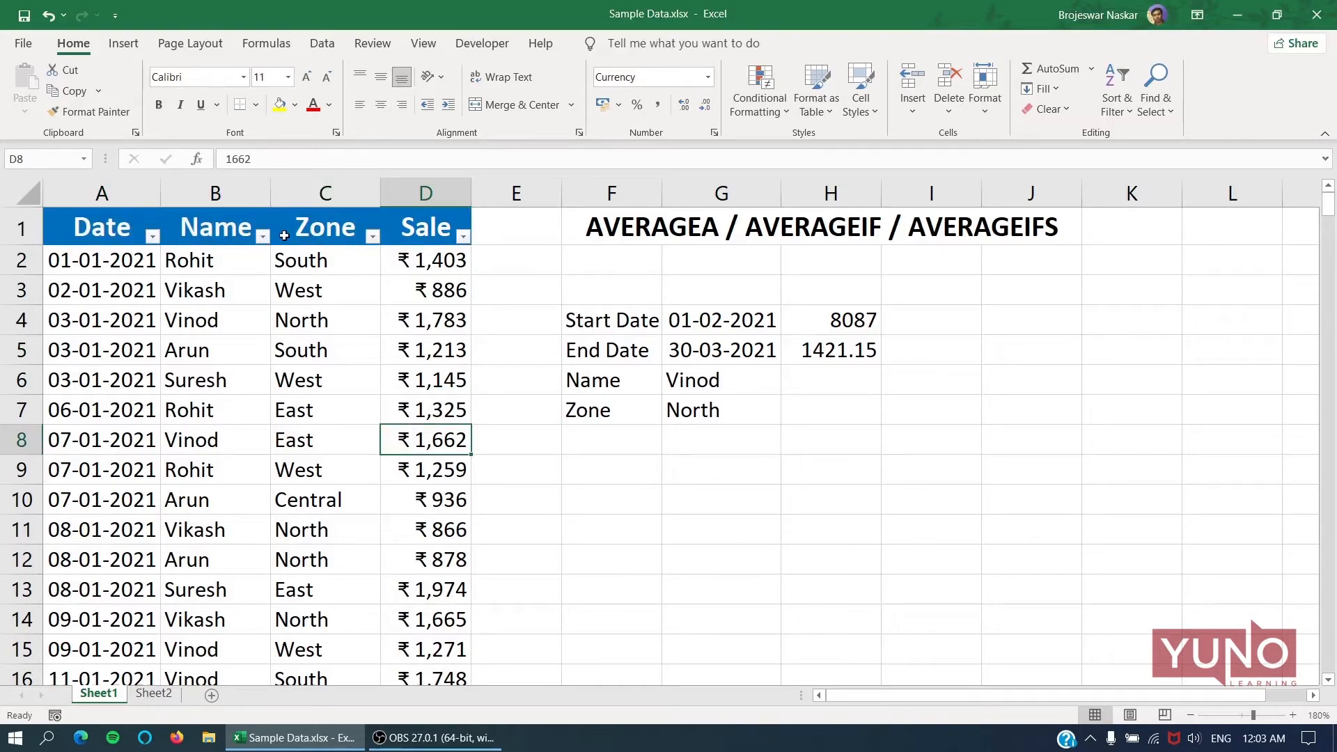
pyautogui.click(263, 237)
pyautogui.click(115, 443)
pyautogui.click(106, 550)
pyautogui.click(164, 603)
# - Check the average of all filtered Sale values from D4 down and remove the header filters
pyautogui.click(435, 262)
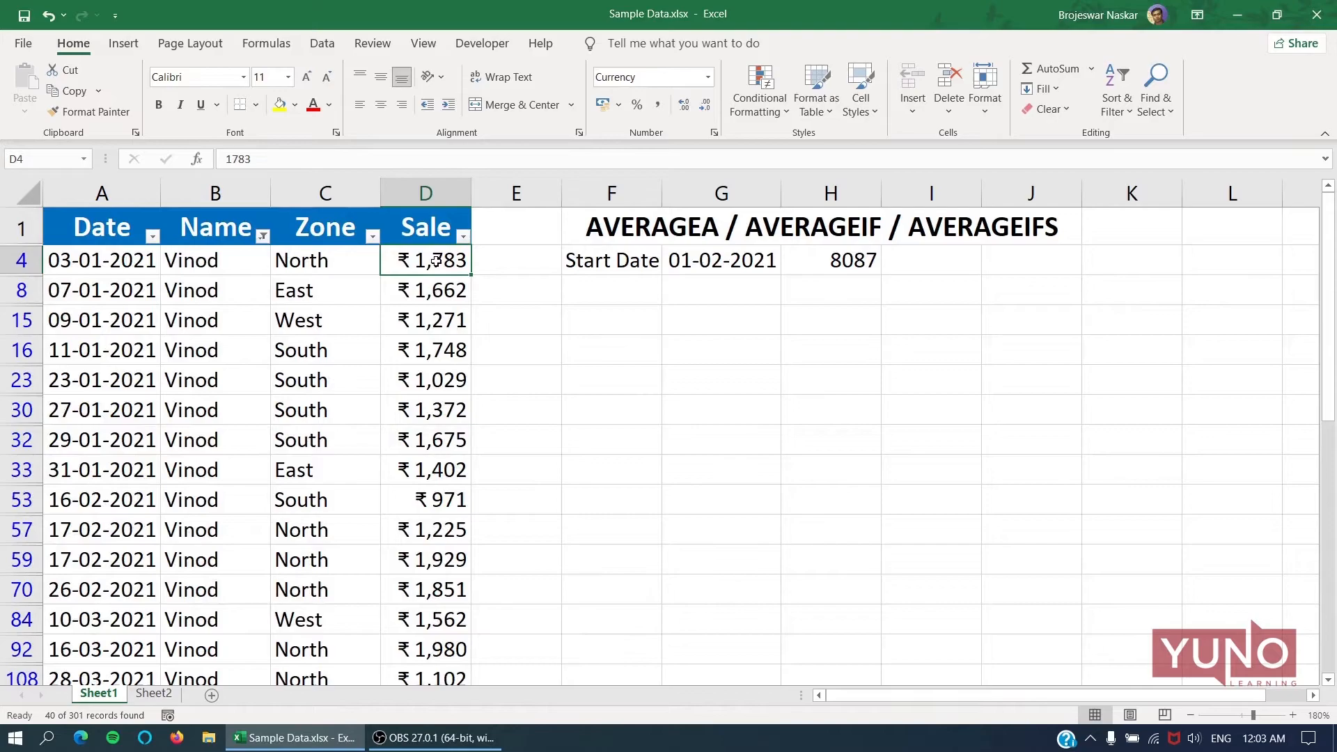
pyautogui.hotkey('ctrl', 'shift', 'Down')
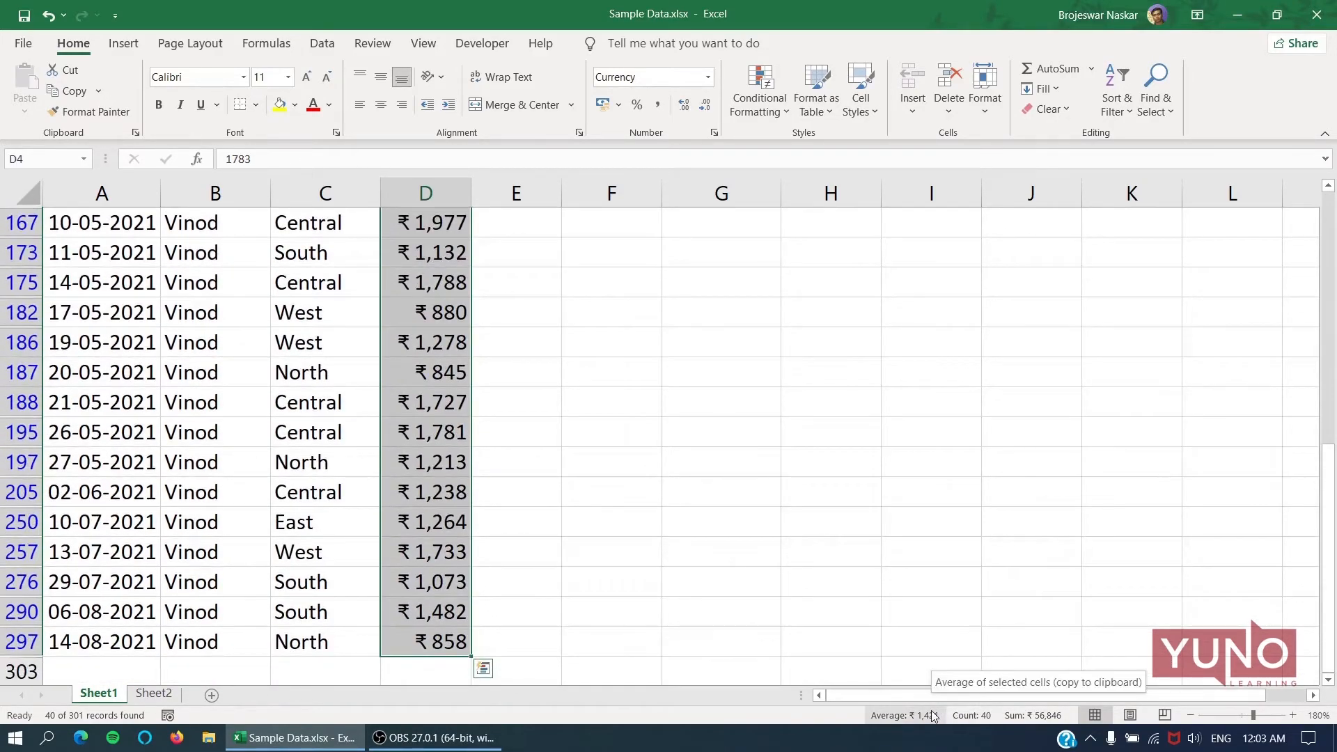
pyautogui.moveTo(1327, 651); pyautogui.dragTo(1327, 405)
pyautogui.click(432, 237)
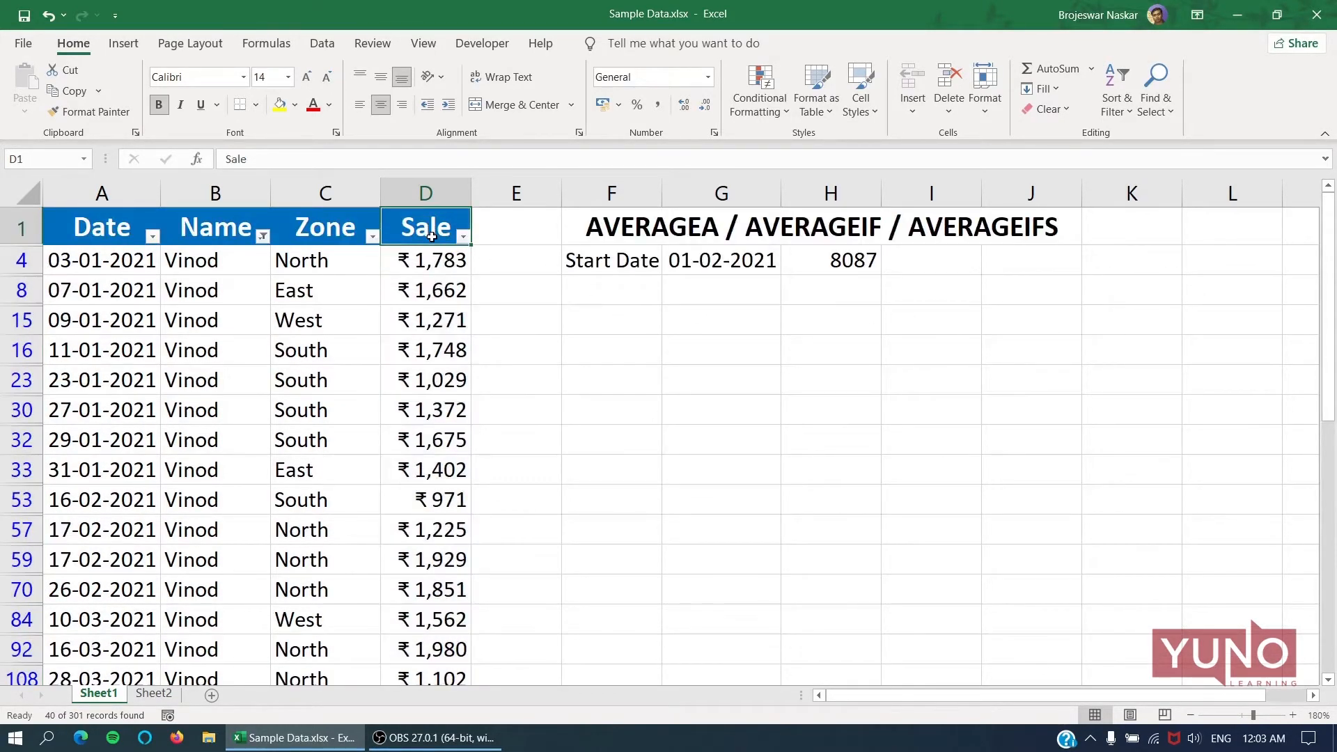
pyautogui.hotkey('ctrl', 'shift', 'l')
pyautogui.press('Down')
pyautogui.press('Right')
pyautogui.press('Right')
pyautogui.press('Right')
pyautogui.press('Right')
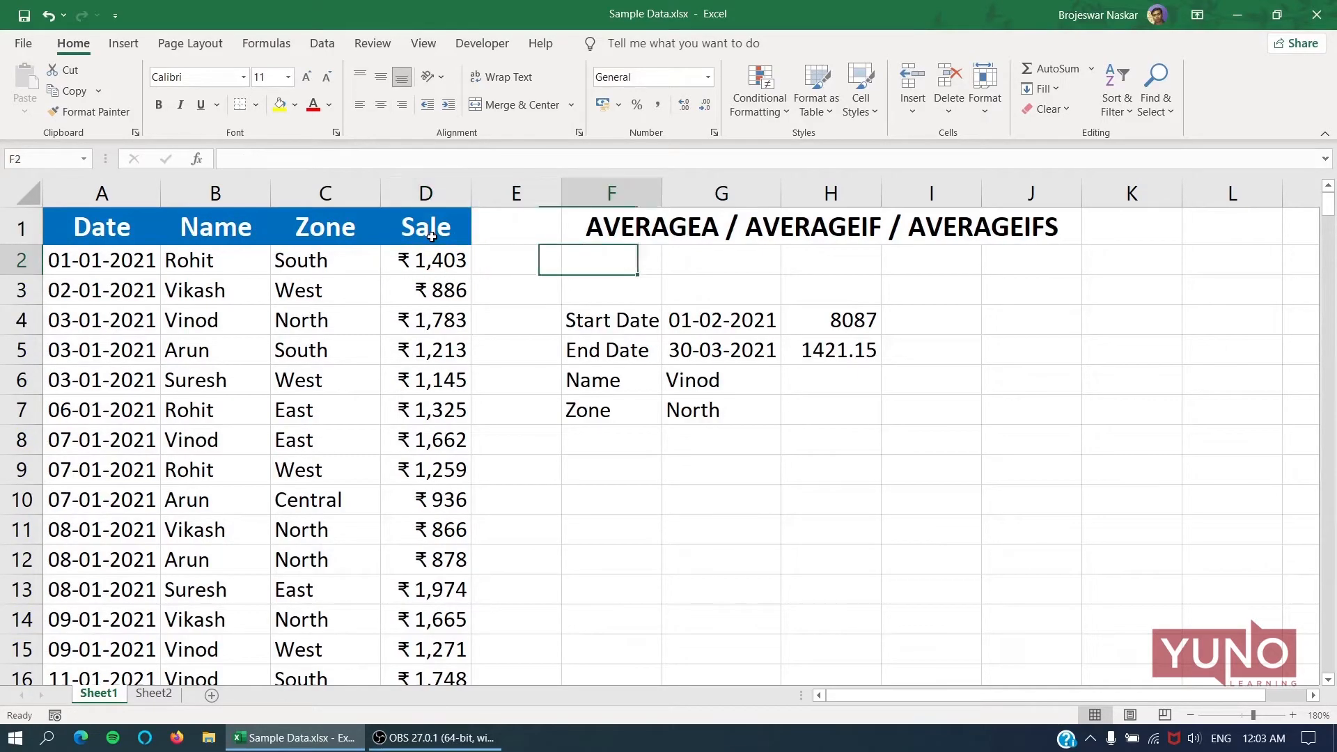
pyautogui.press('Down')
pyautogui.press('Down')
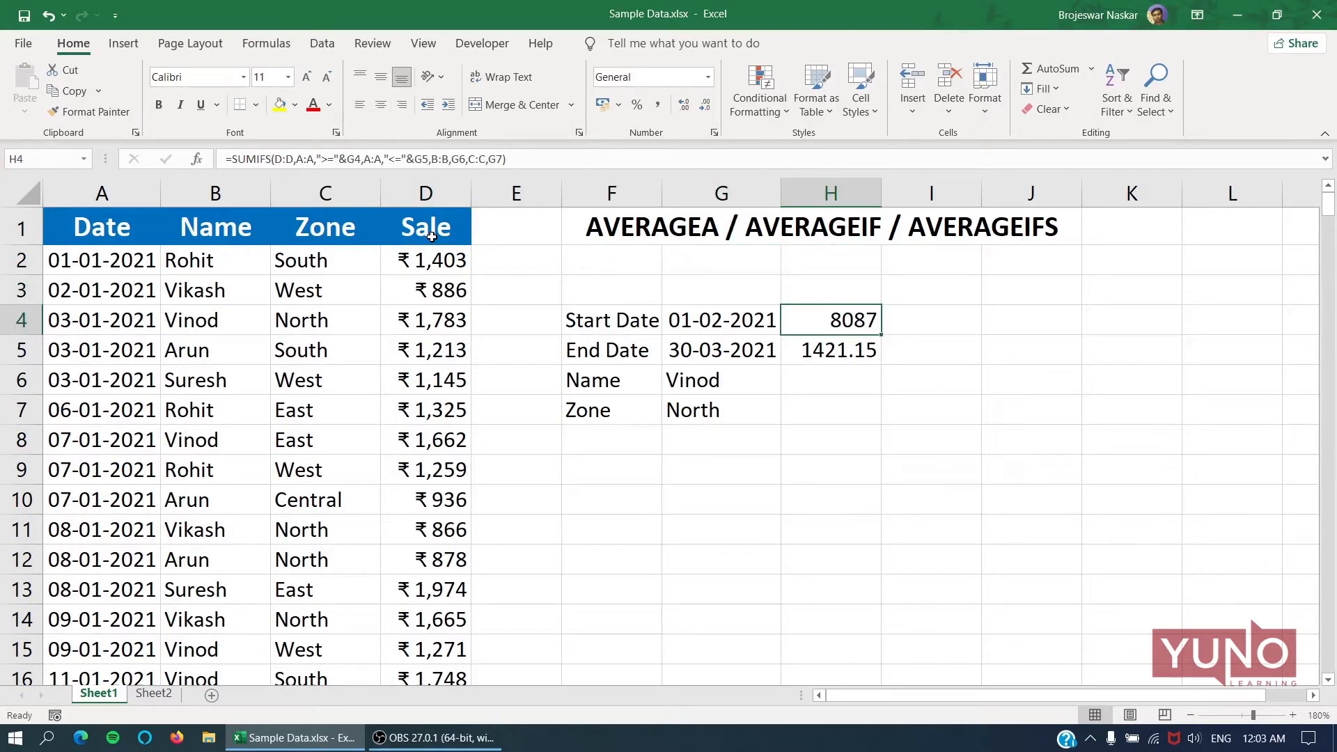
pyautogui.press('Down')
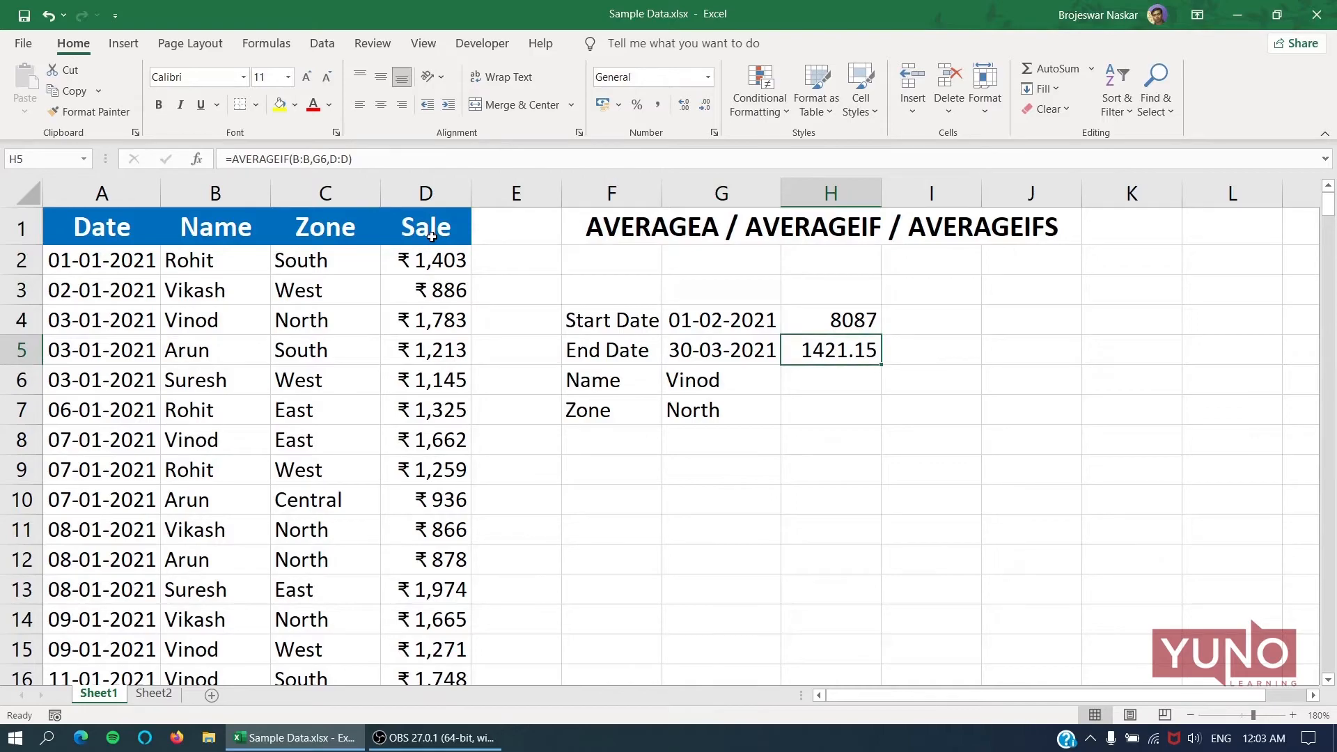
pyautogui.press('Delete')
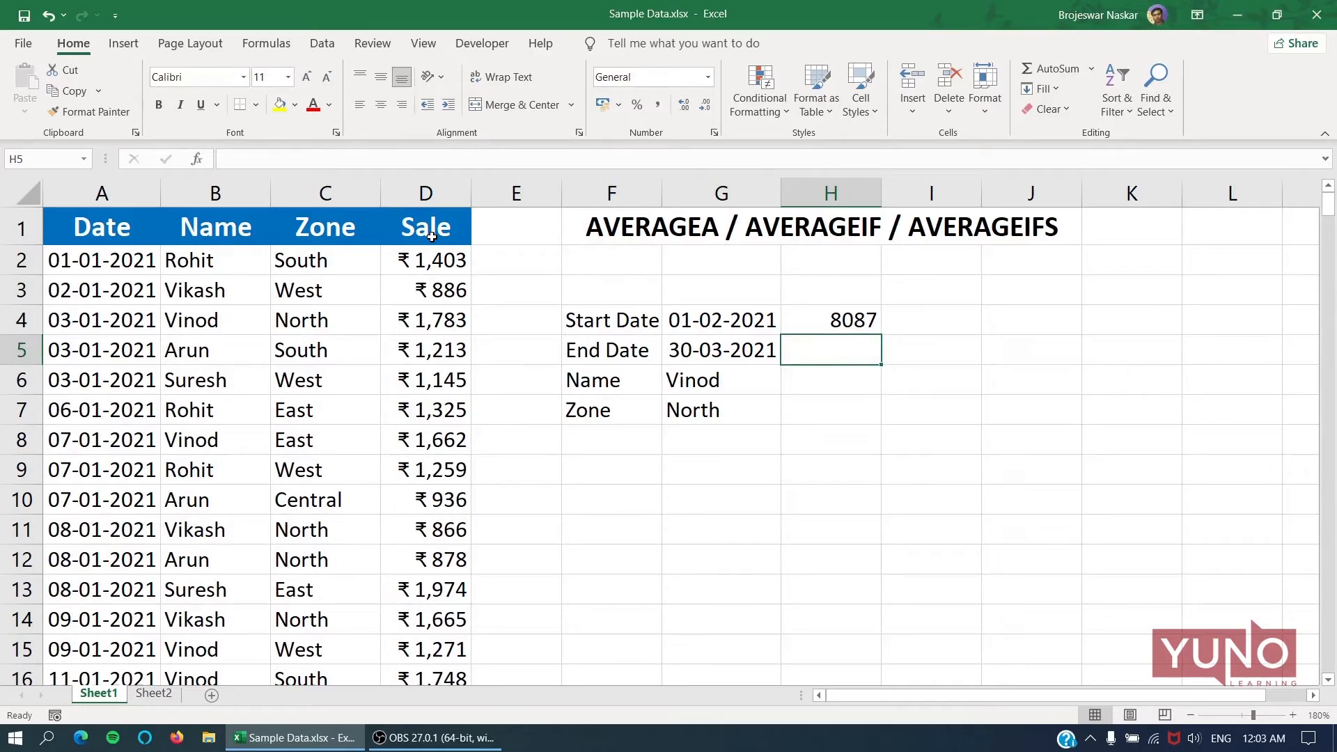
pyautogui.hotkey('ctrl', 'z')
# - Change SUMIFS to AVERAGEIFS in the H4 formula, keeping its ranges and criteria
pyautogui.press('Up')
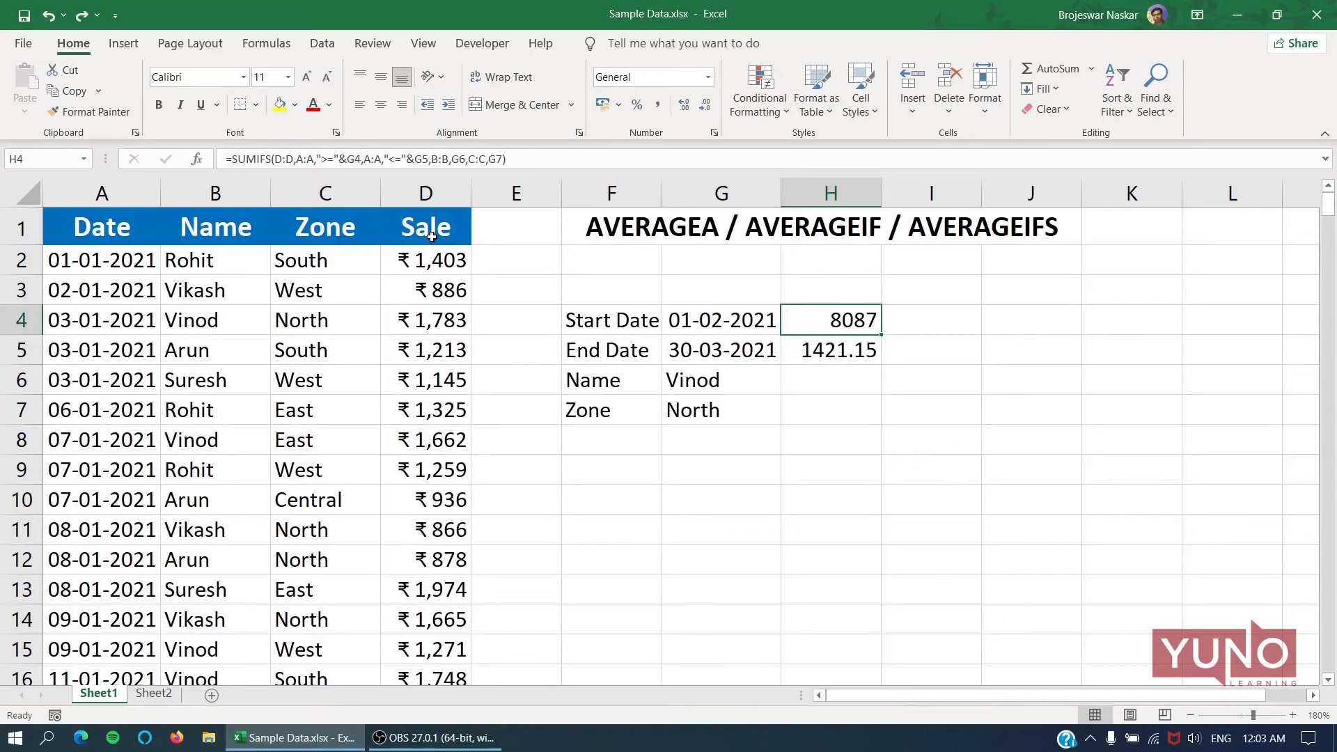
pyautogui.click(235, 159)
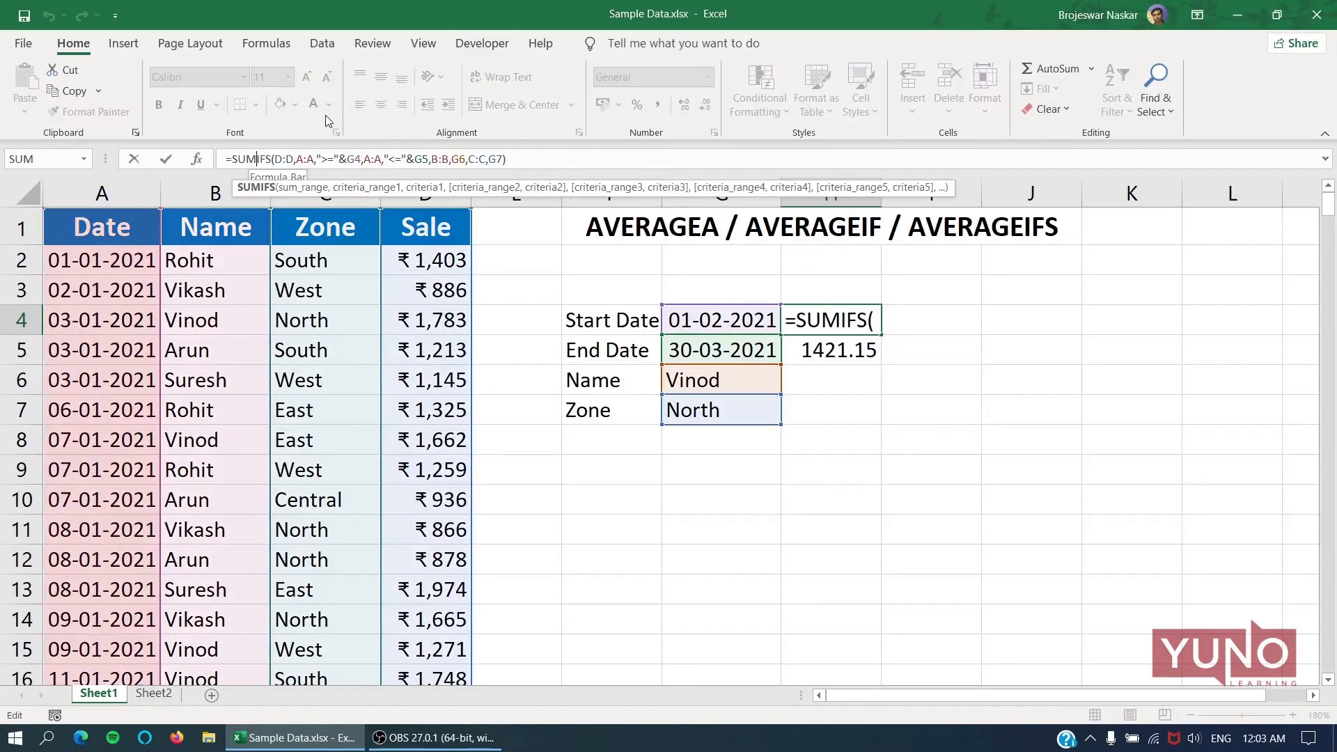
pyautogui.hotkey('shift', 'Left')
pyautogui.hotkey('shift', 'Left')
pyautogui.hotkey('shift', 'Left')
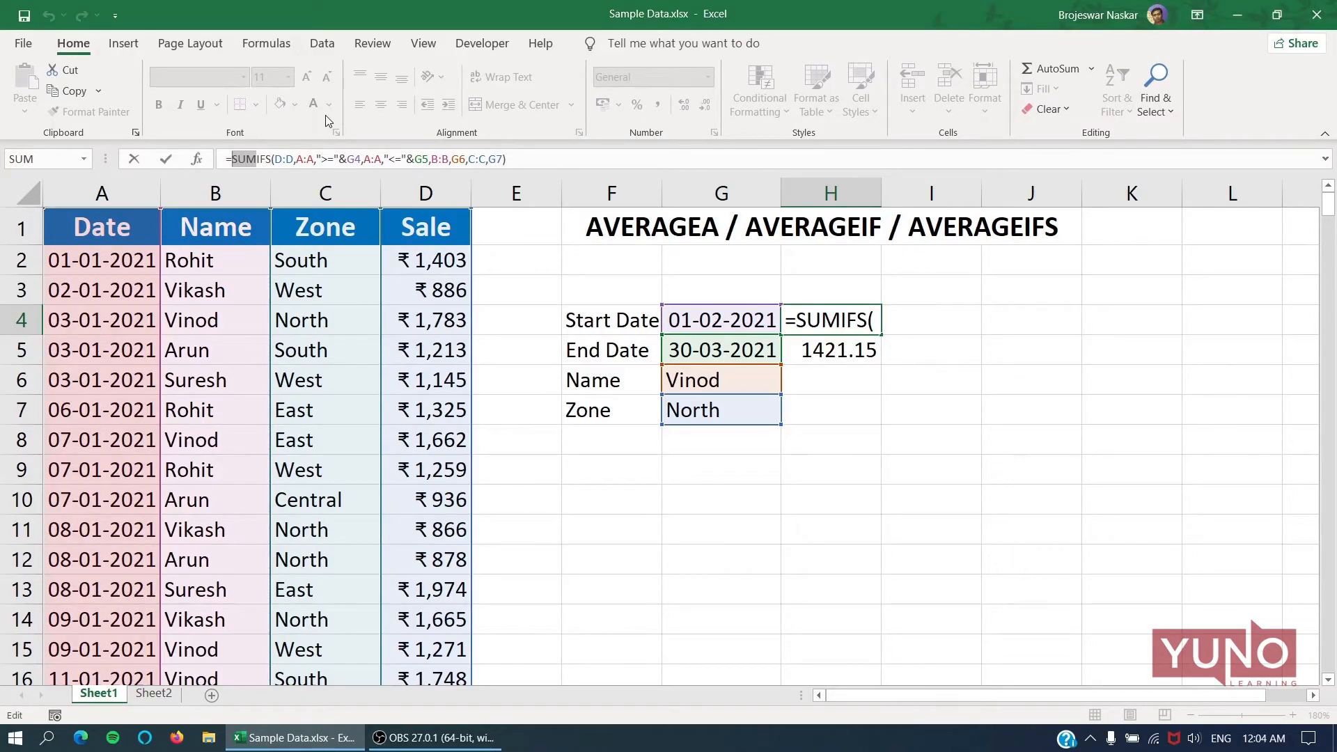
pyautogui.write('AVERAGE')
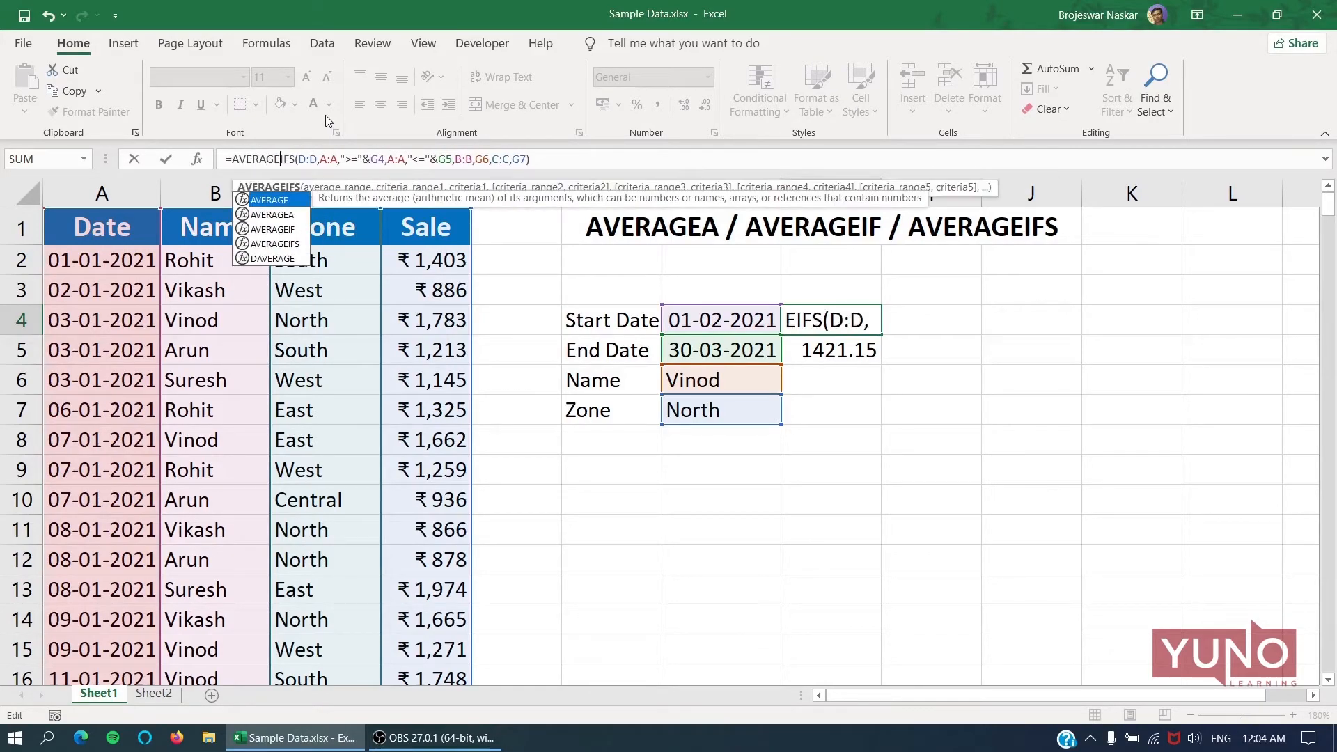
pyautogui.click(313, 159)
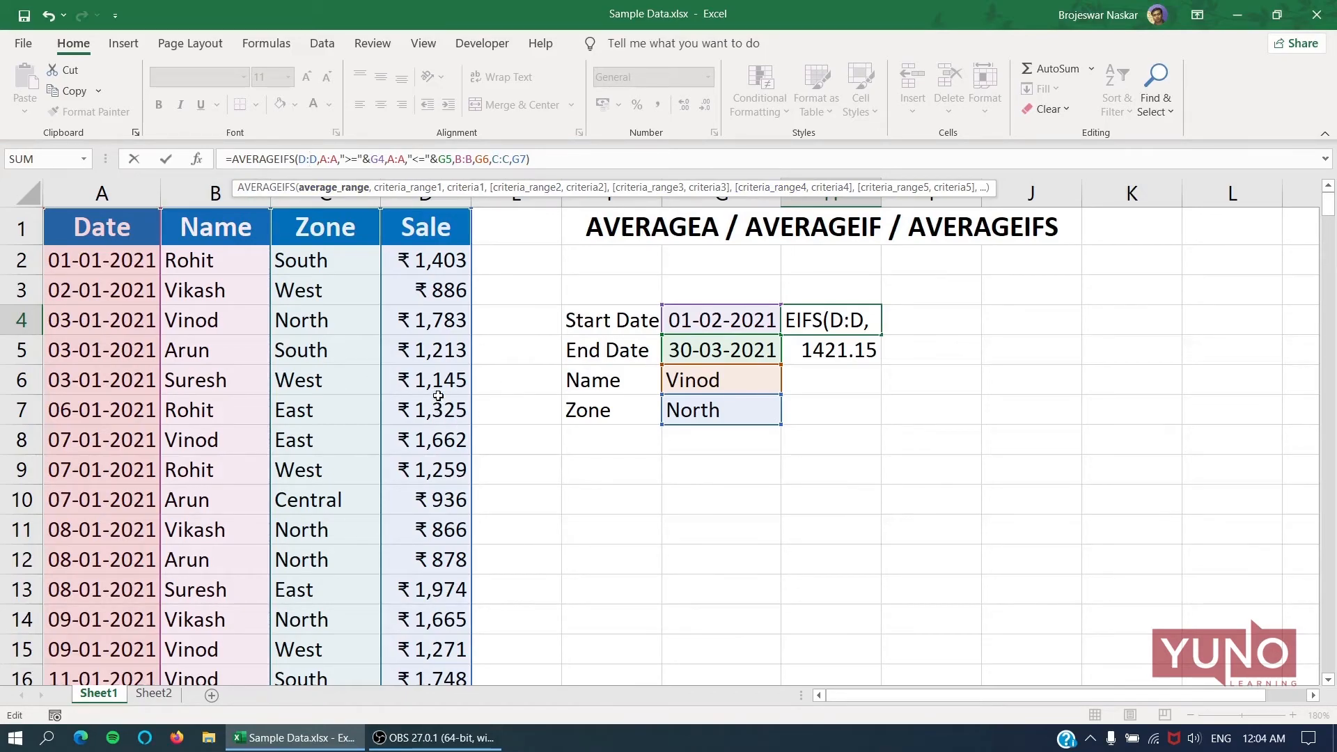
pyautogui.press('Return')
pyautogui.press('Up')
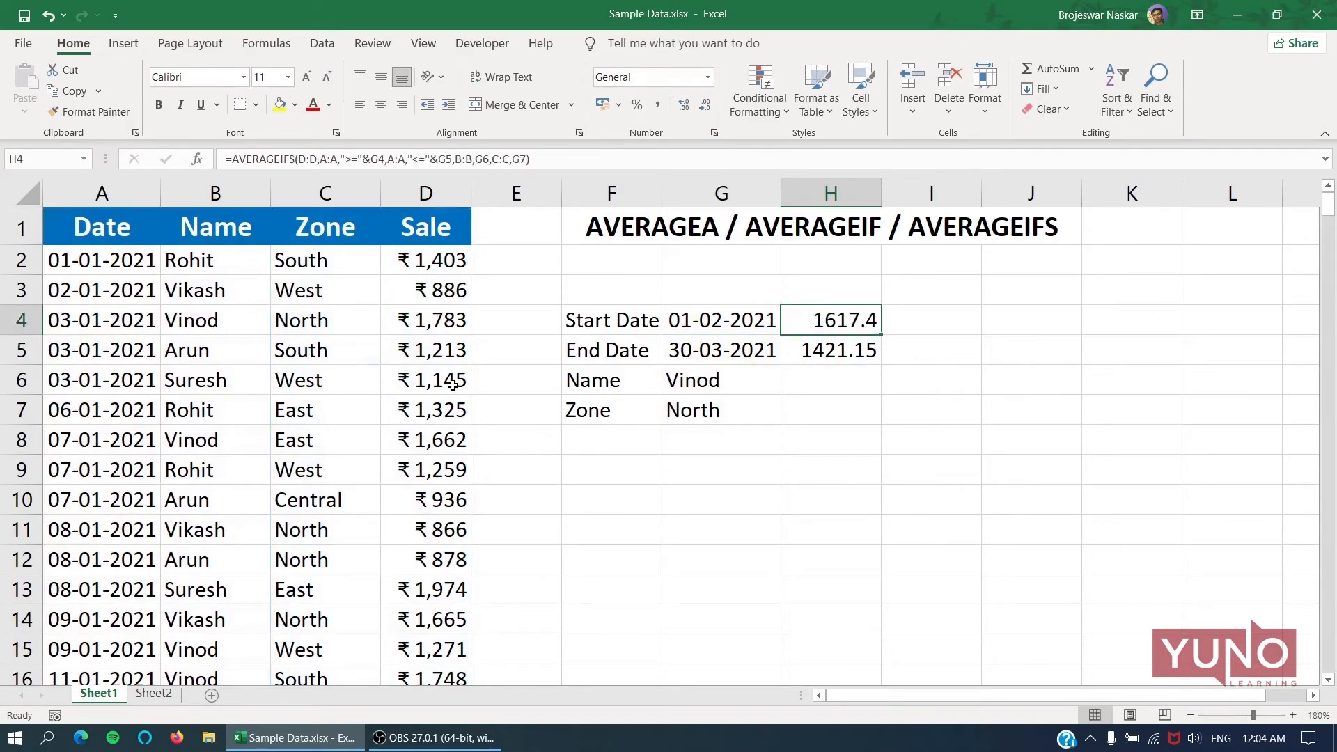
# - Review the criteria in G4:G7 and compare the AVERAGEIF formula in H5 with the AVERAGEIFS formula in H4
pyautogui.press('Left')
pyautogui.press('Down')
pyautogui.press('Down')
pyautogui.press('Down')
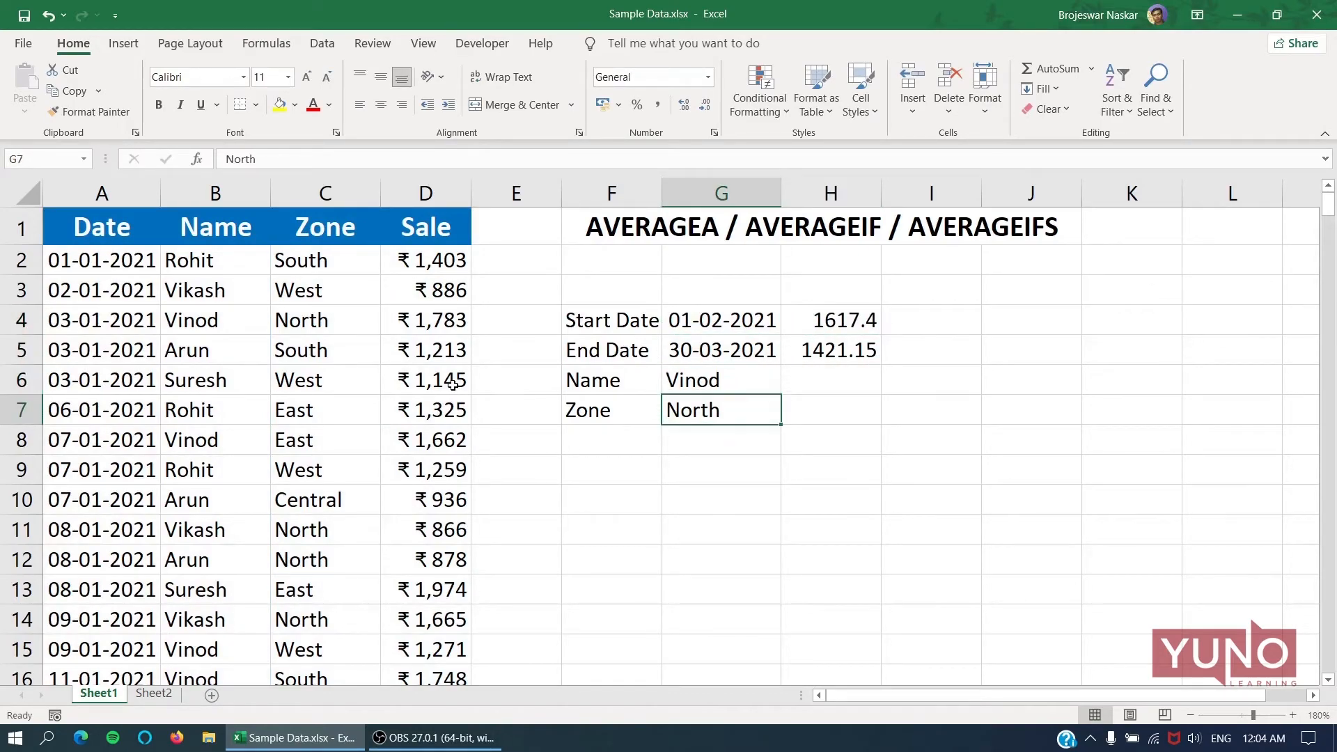
pyautogui.press('Up')
pyautogui.press('Up')
pyautogui.press('Right')
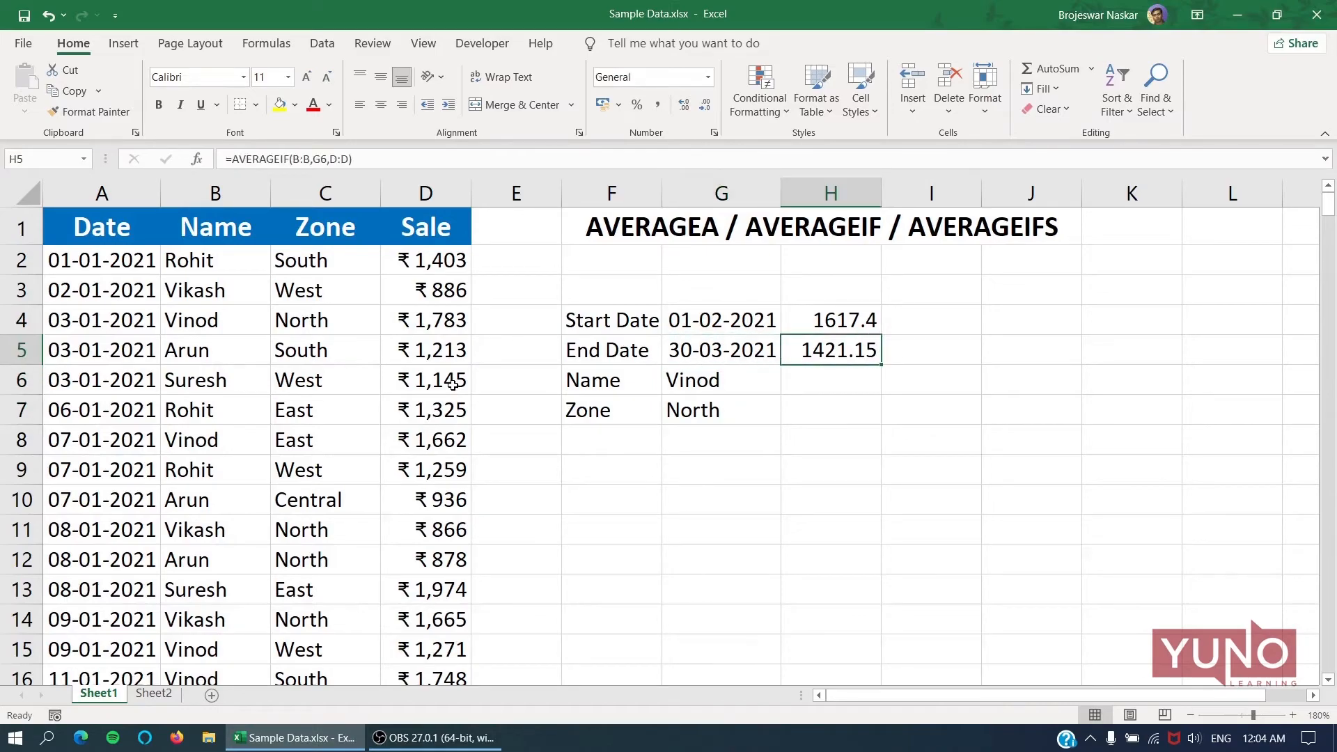
pyautogui.press('Up')
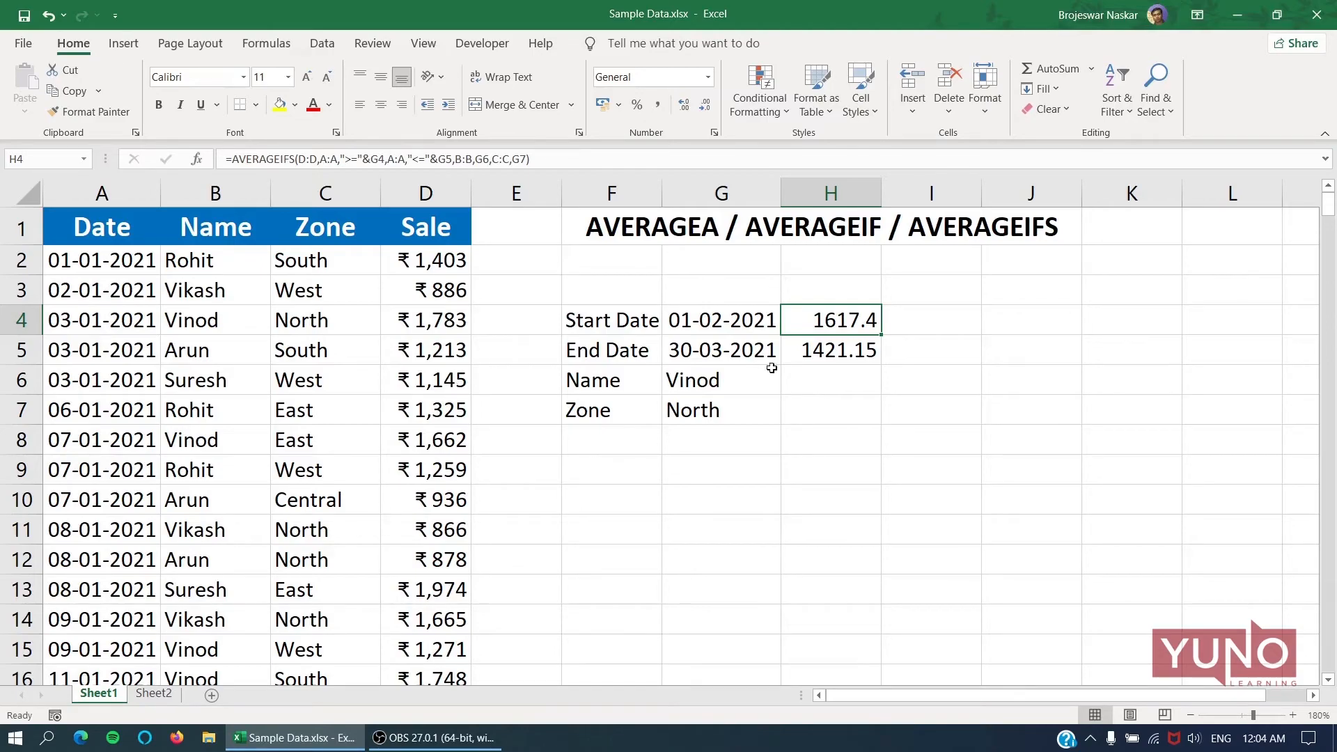
pyautogui.click(822, 233)
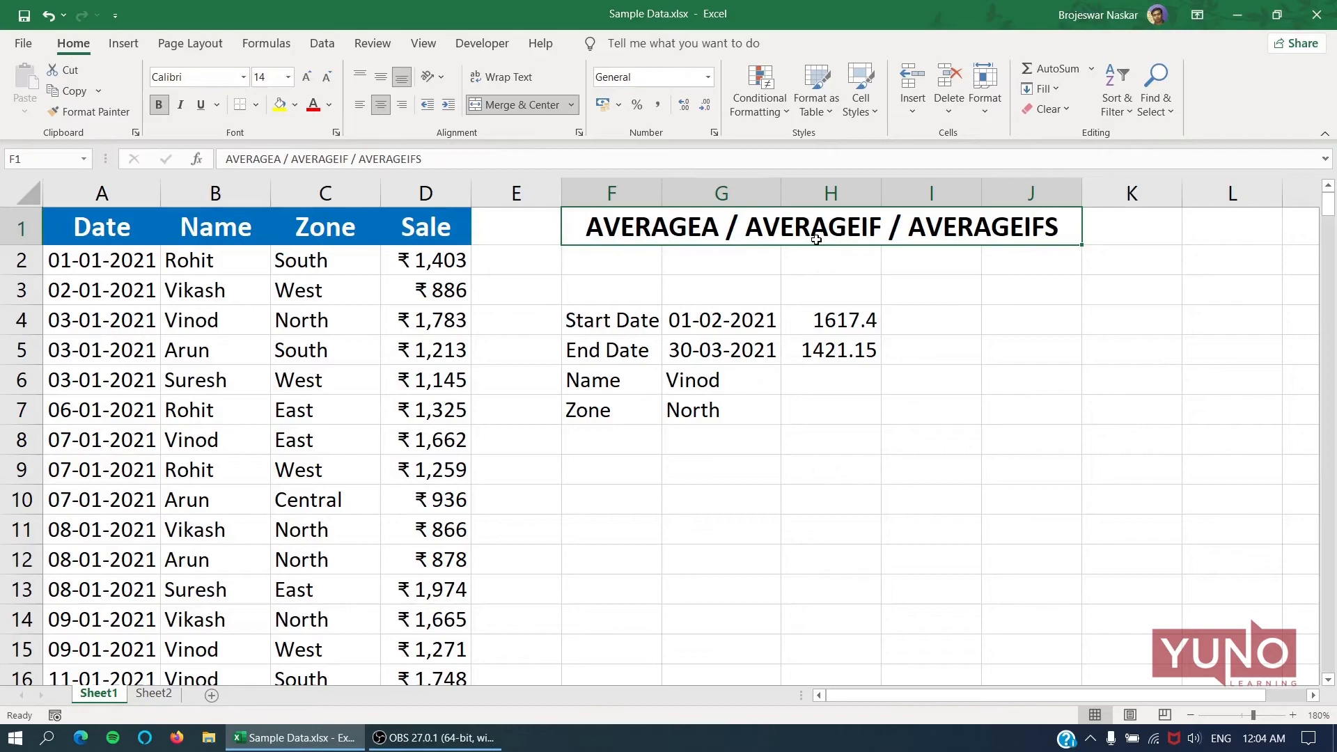
pyautogui.doubleClick(787, 221)
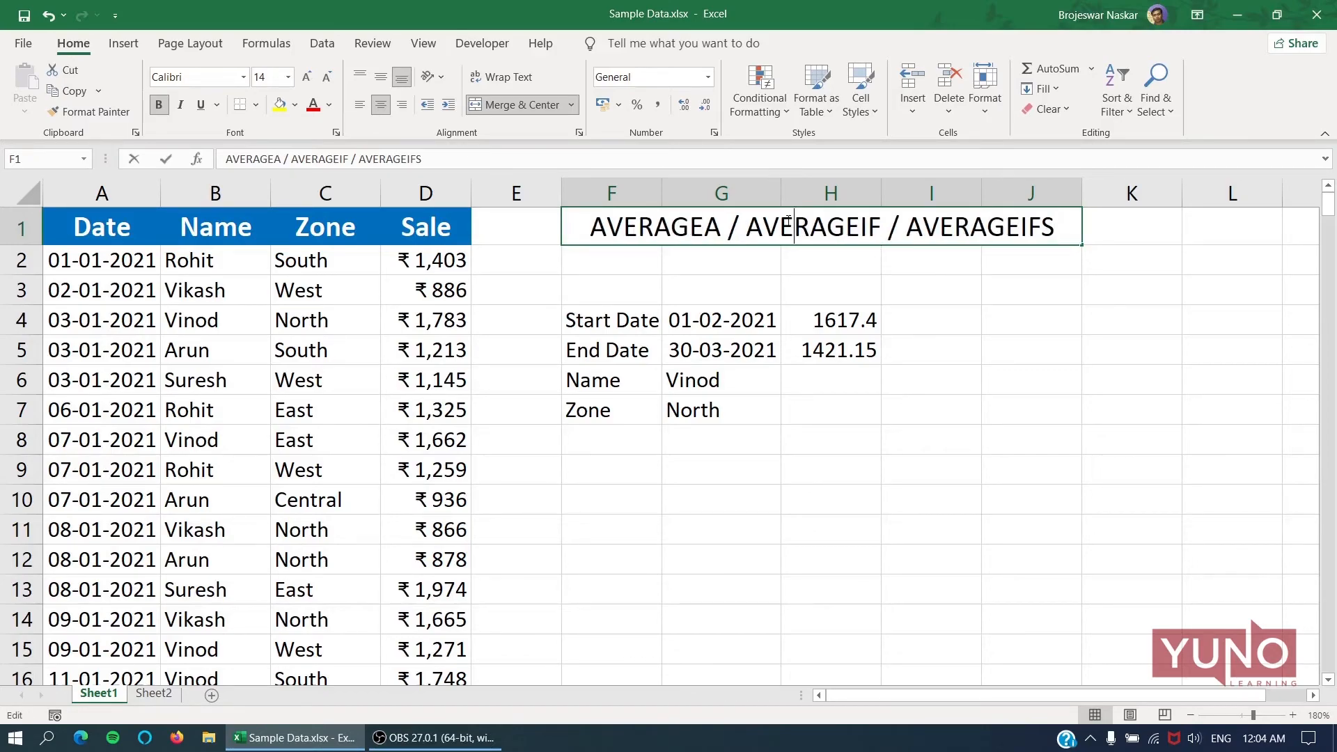
pyautogui.moveTo(1055, 226); pyautogui.dragTo(763, 228)
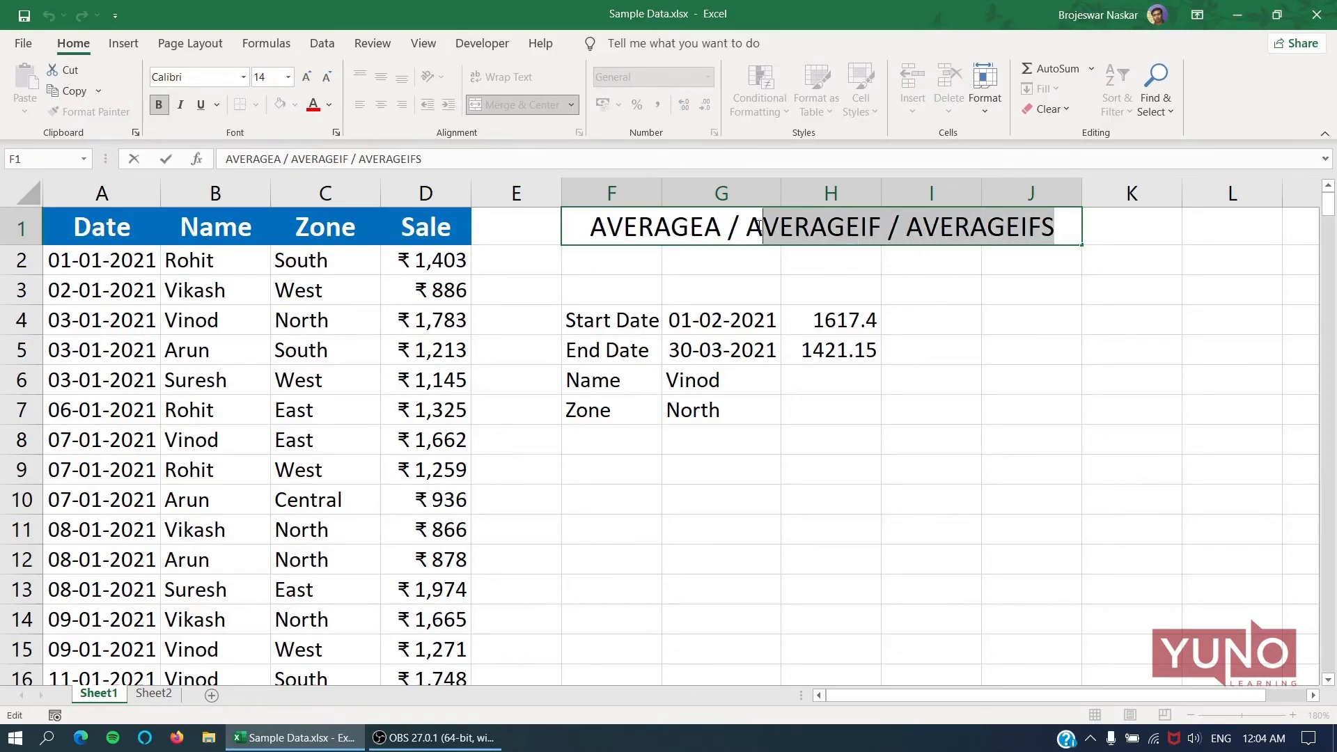
pyautogui.press('Escape')
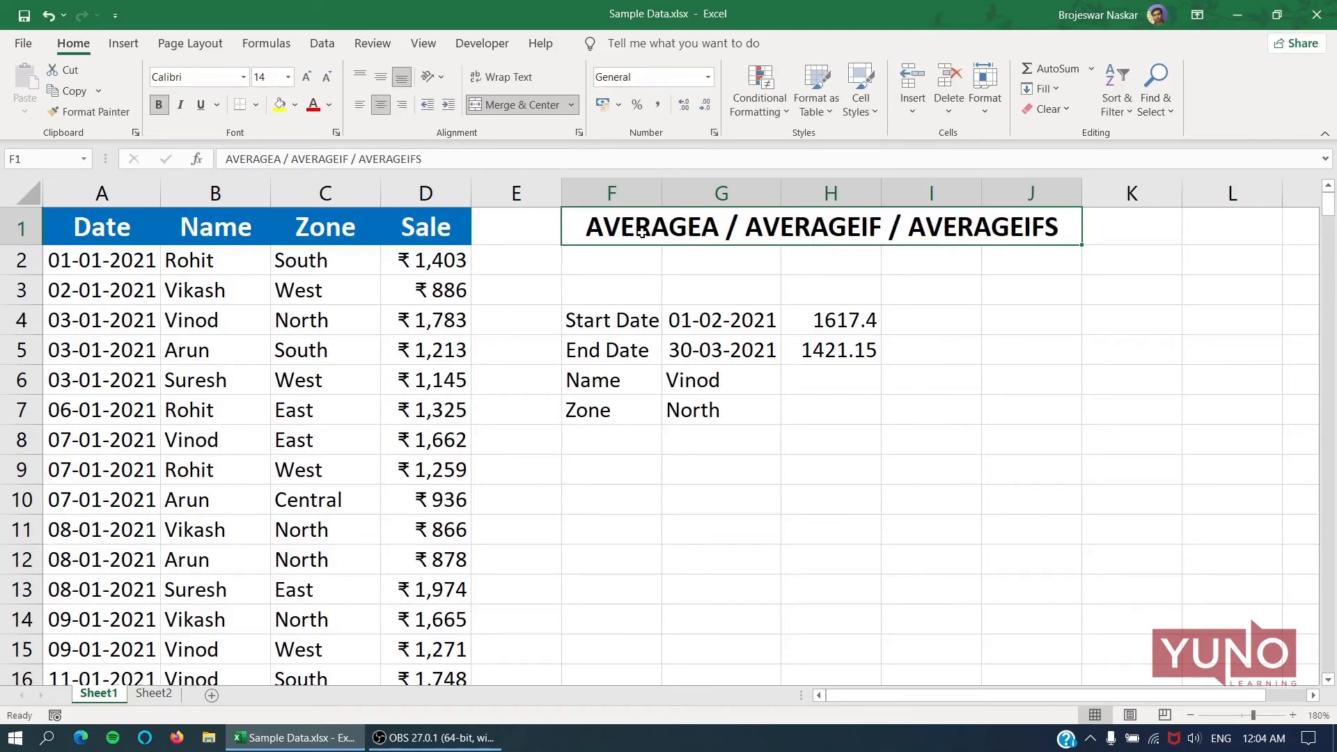
# - Switch to Sheet2 and compare the AVERAGE and AVERAGEA columns with the text value in C8
pyautogui.click(170, 694)
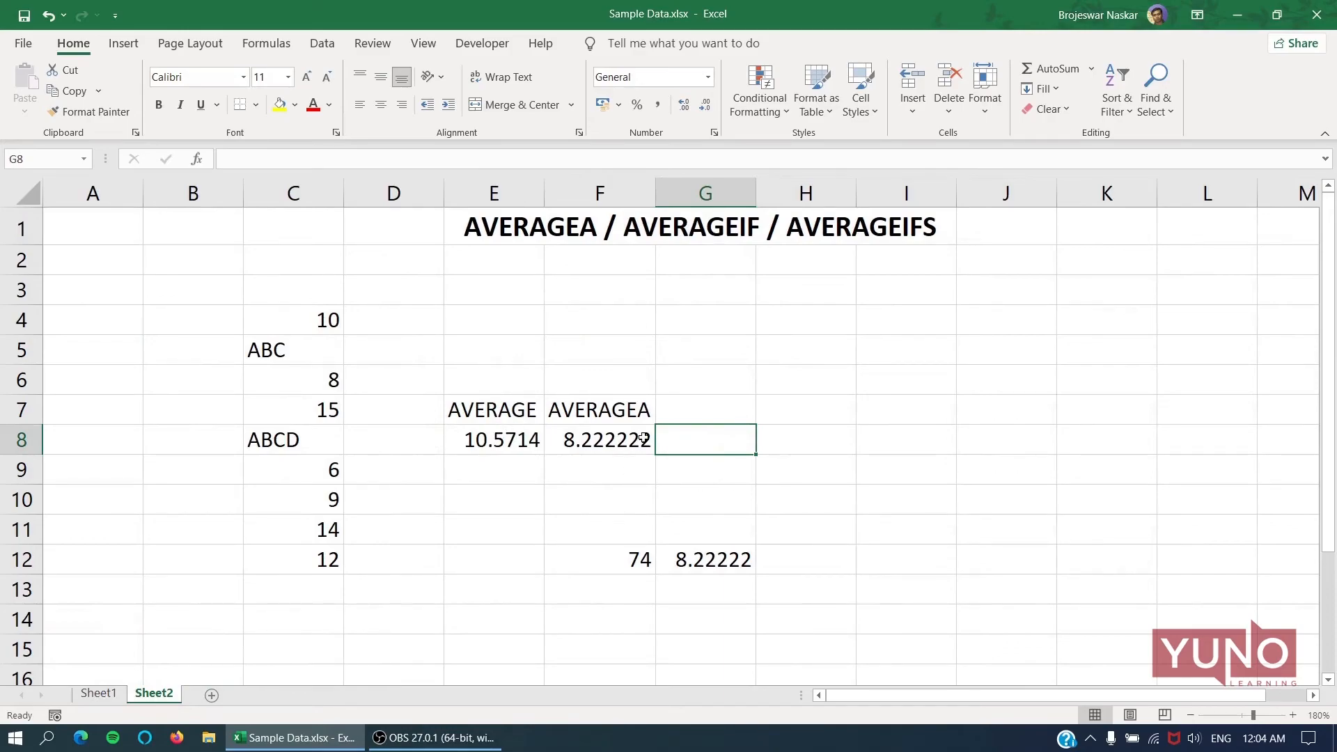
pyautogui.click(505, 411)
pyautogui.click(588, 407)
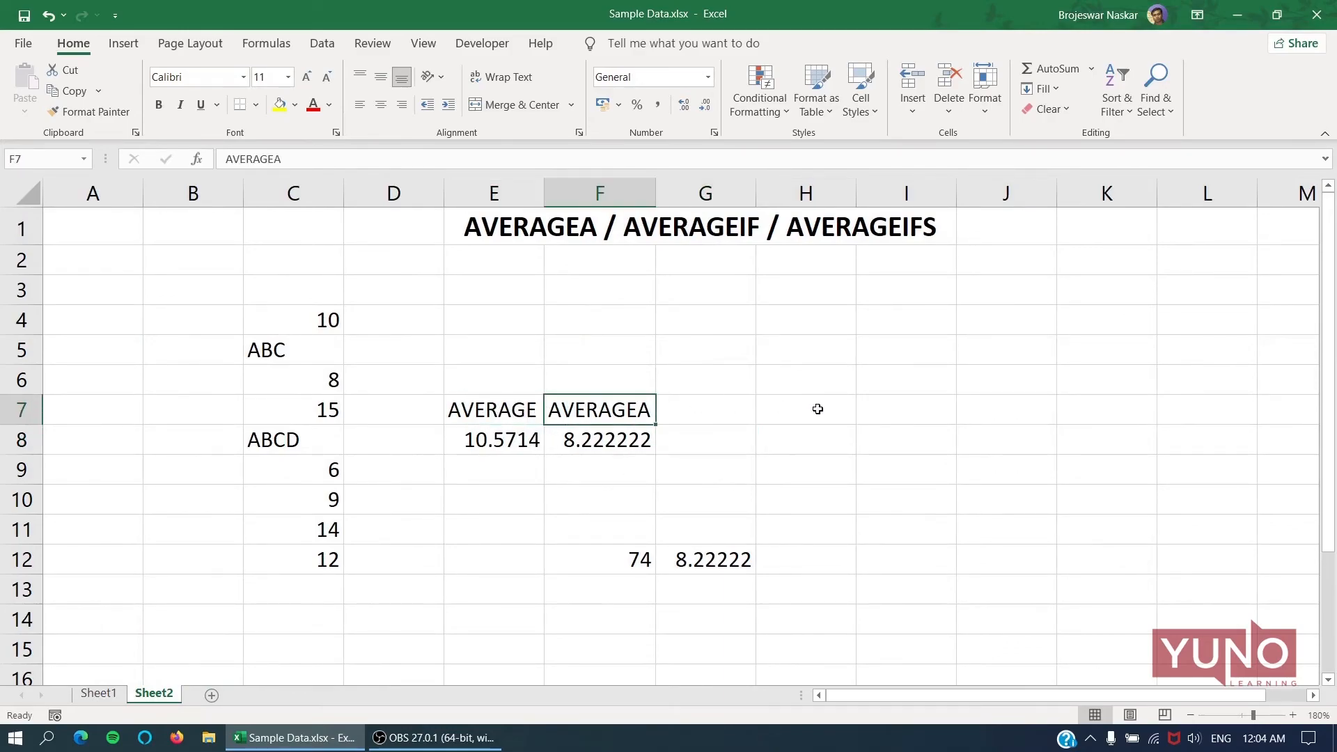
pyautogui.click(486, 405)
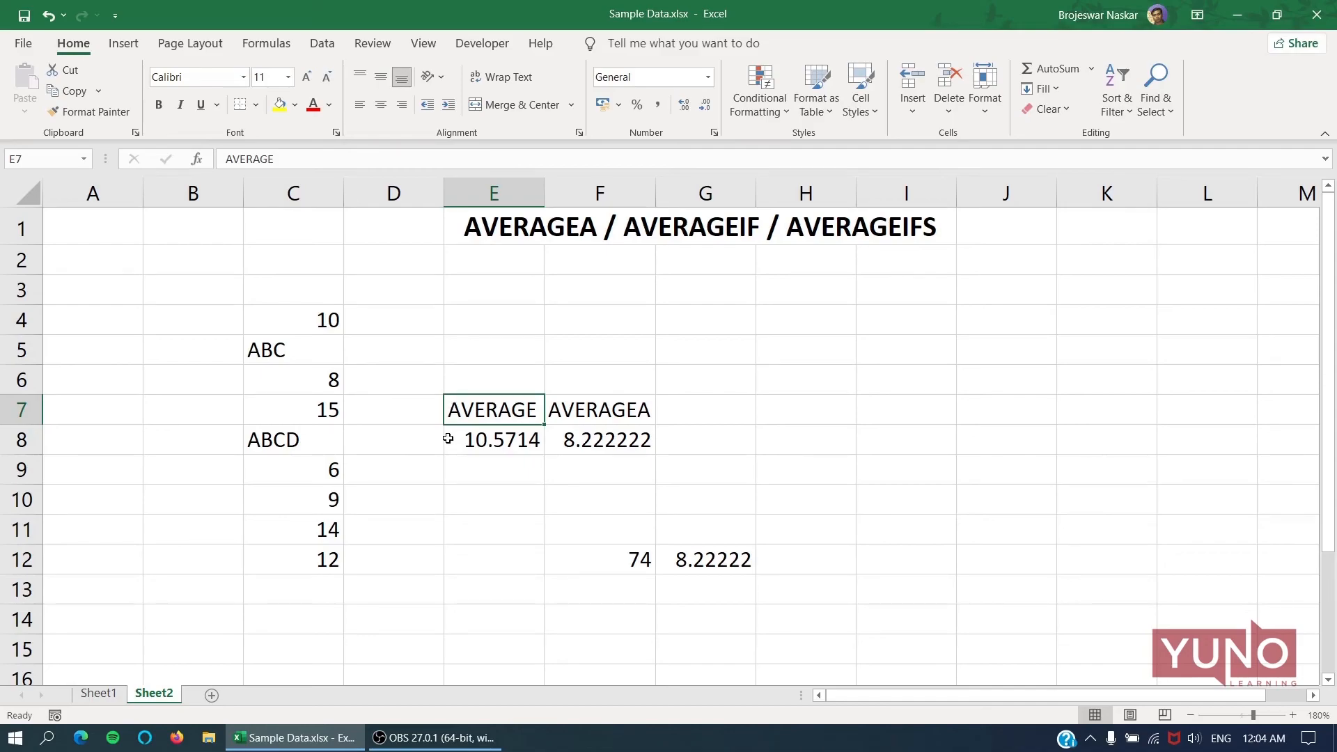
pyautogui.press('Right')
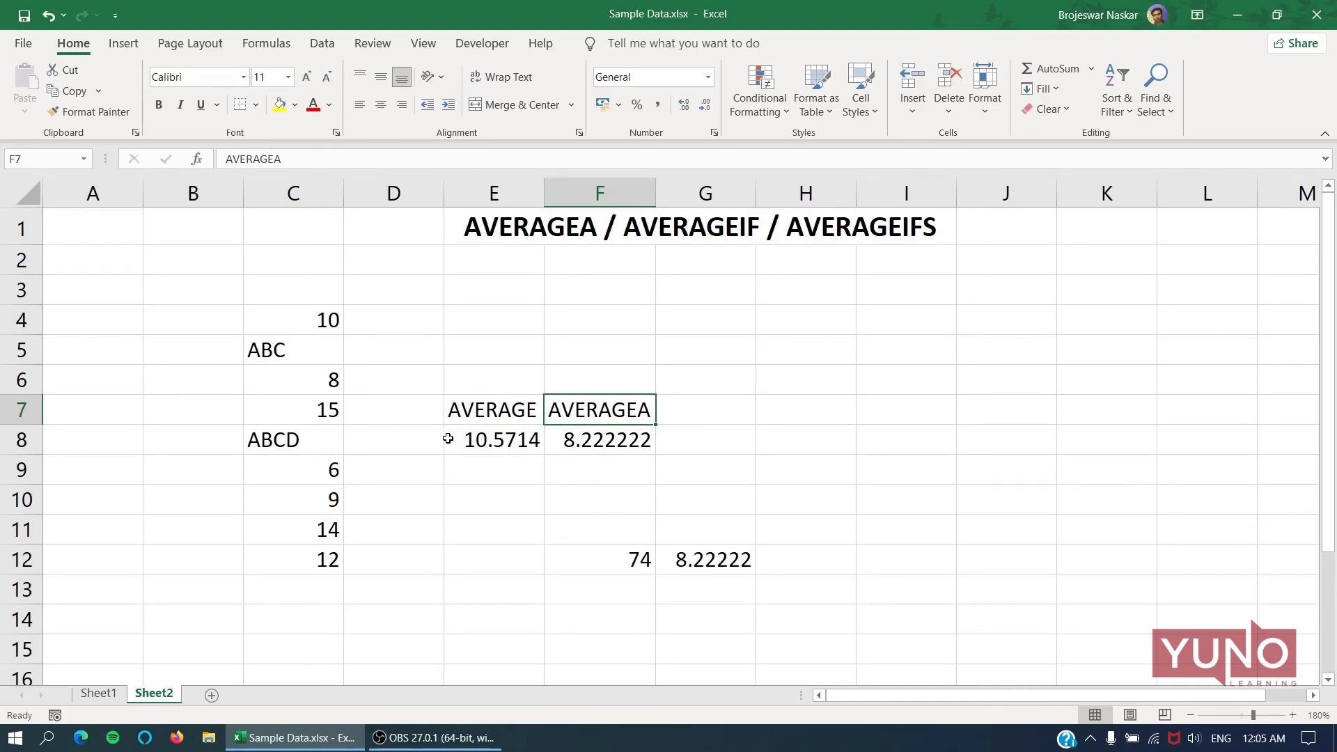
pyautogui.press('Down')
pyautogui.press('Left')
pyautogui.press('Left')
pyautogui.press('Left')
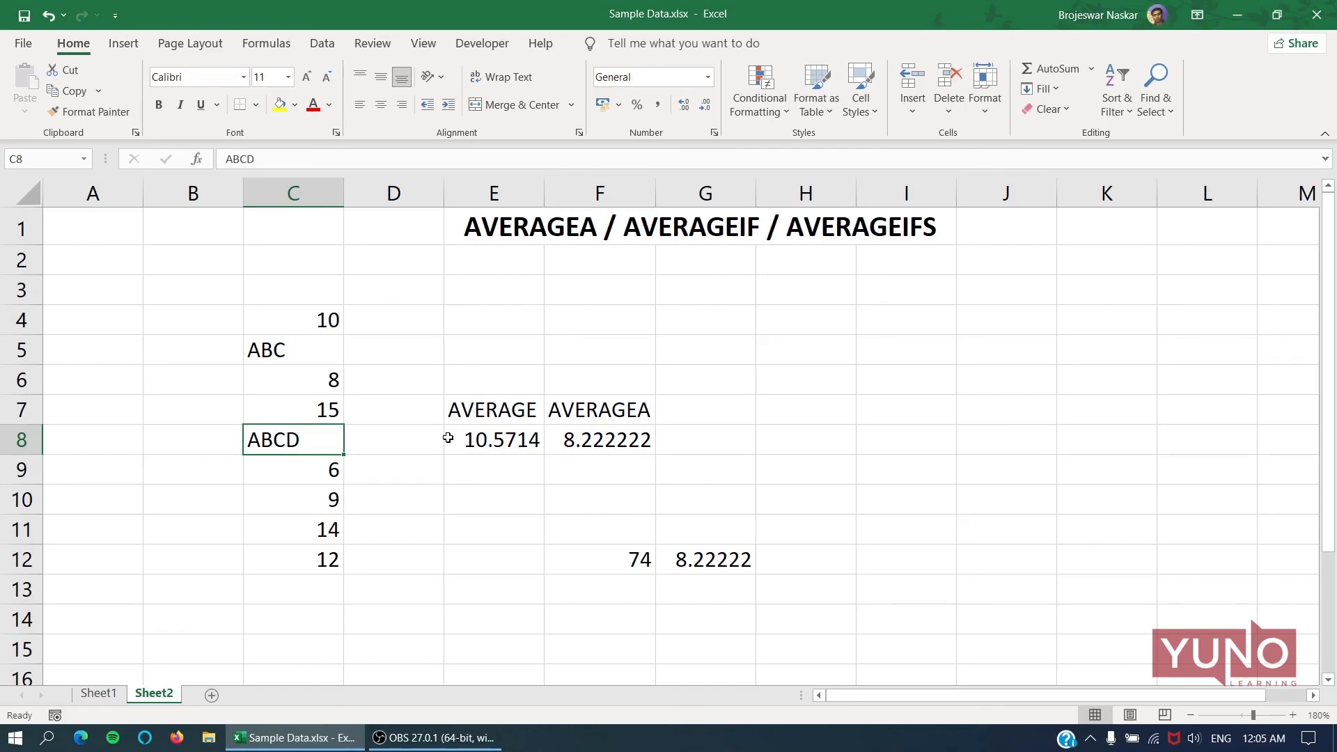
pyautogui.click(773, 381)
pyautogui.click(696, 374)
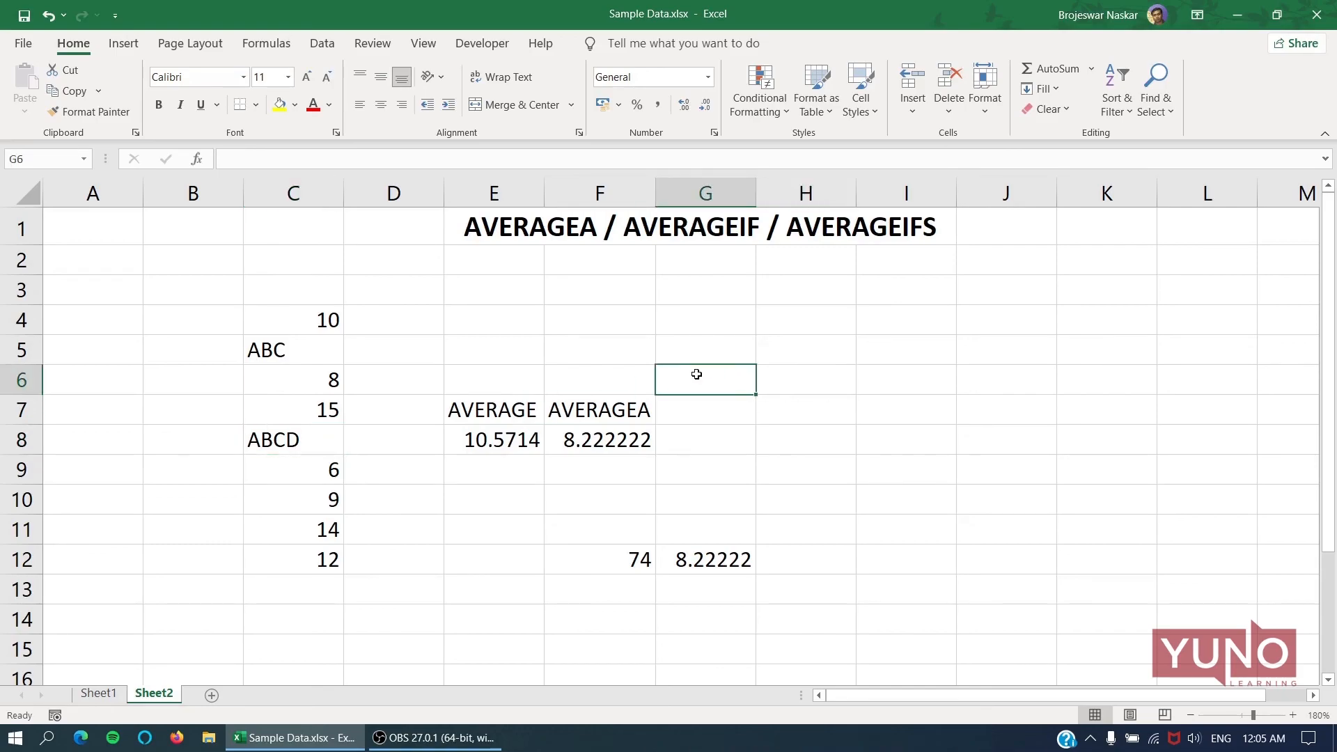